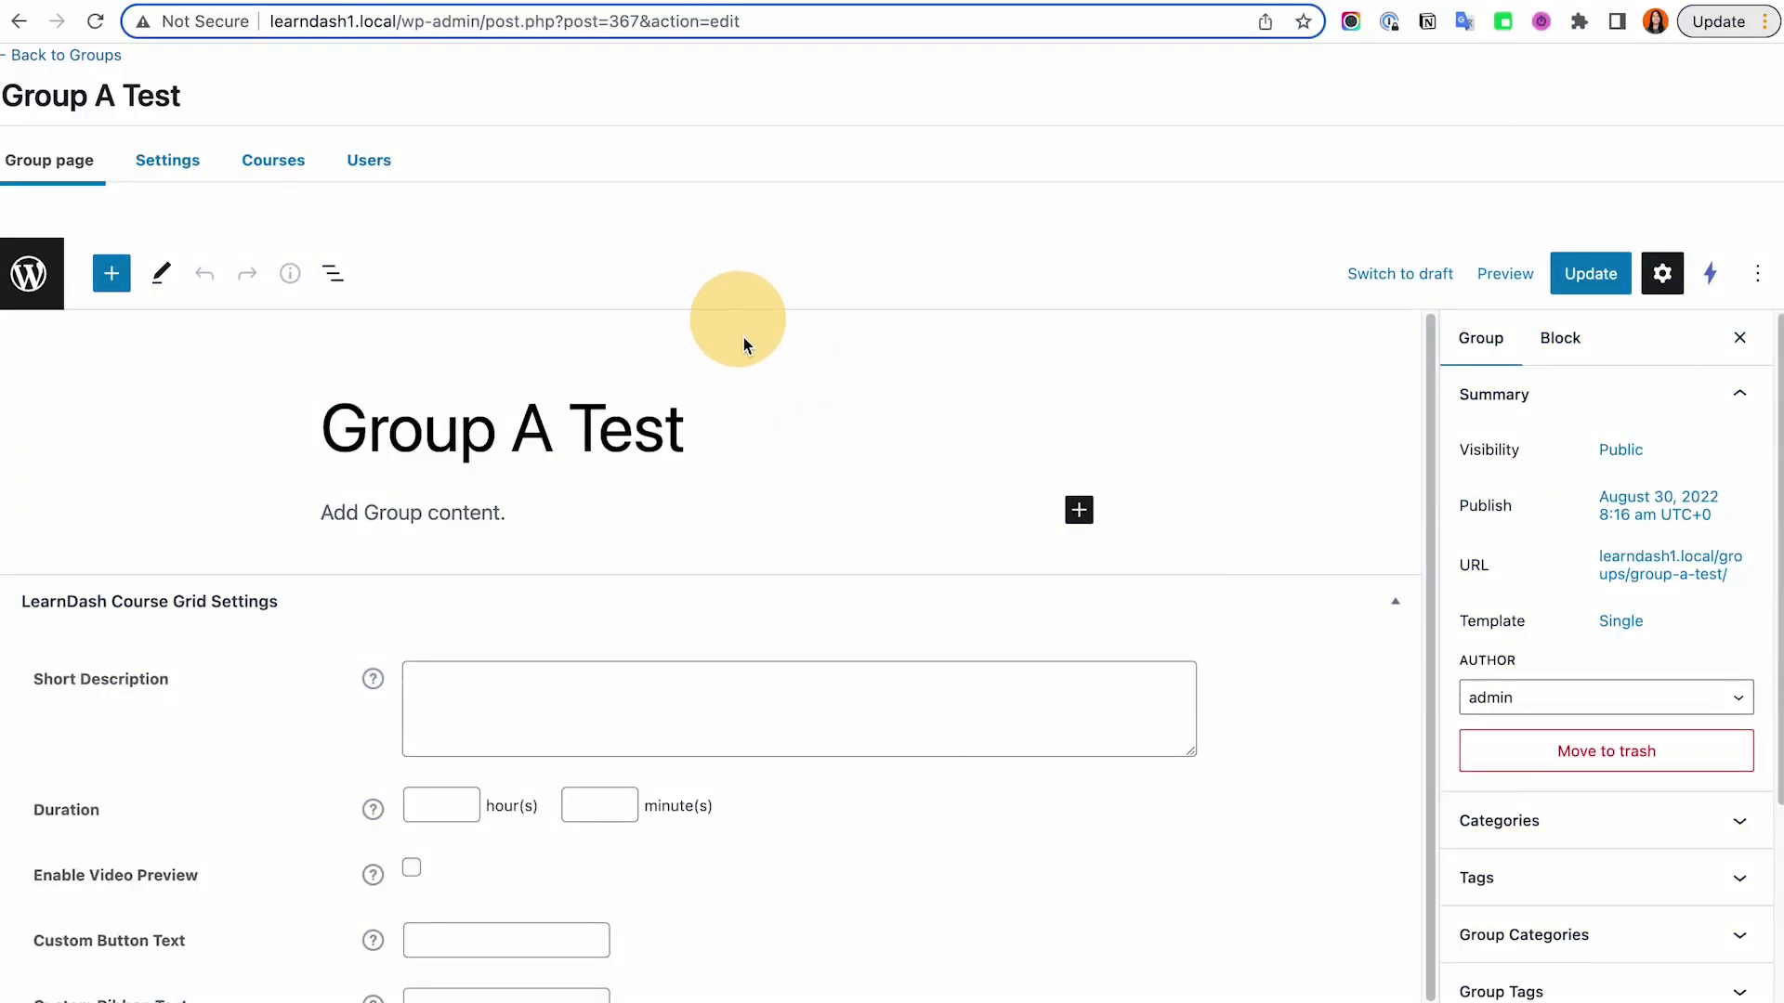
Switch to the Miro board and examine how the LearnDash LMS, quizzes, certificates, challenge exam and GamiPress nodes connect
{"action": "left_click", "coordinate": [178, 168]}
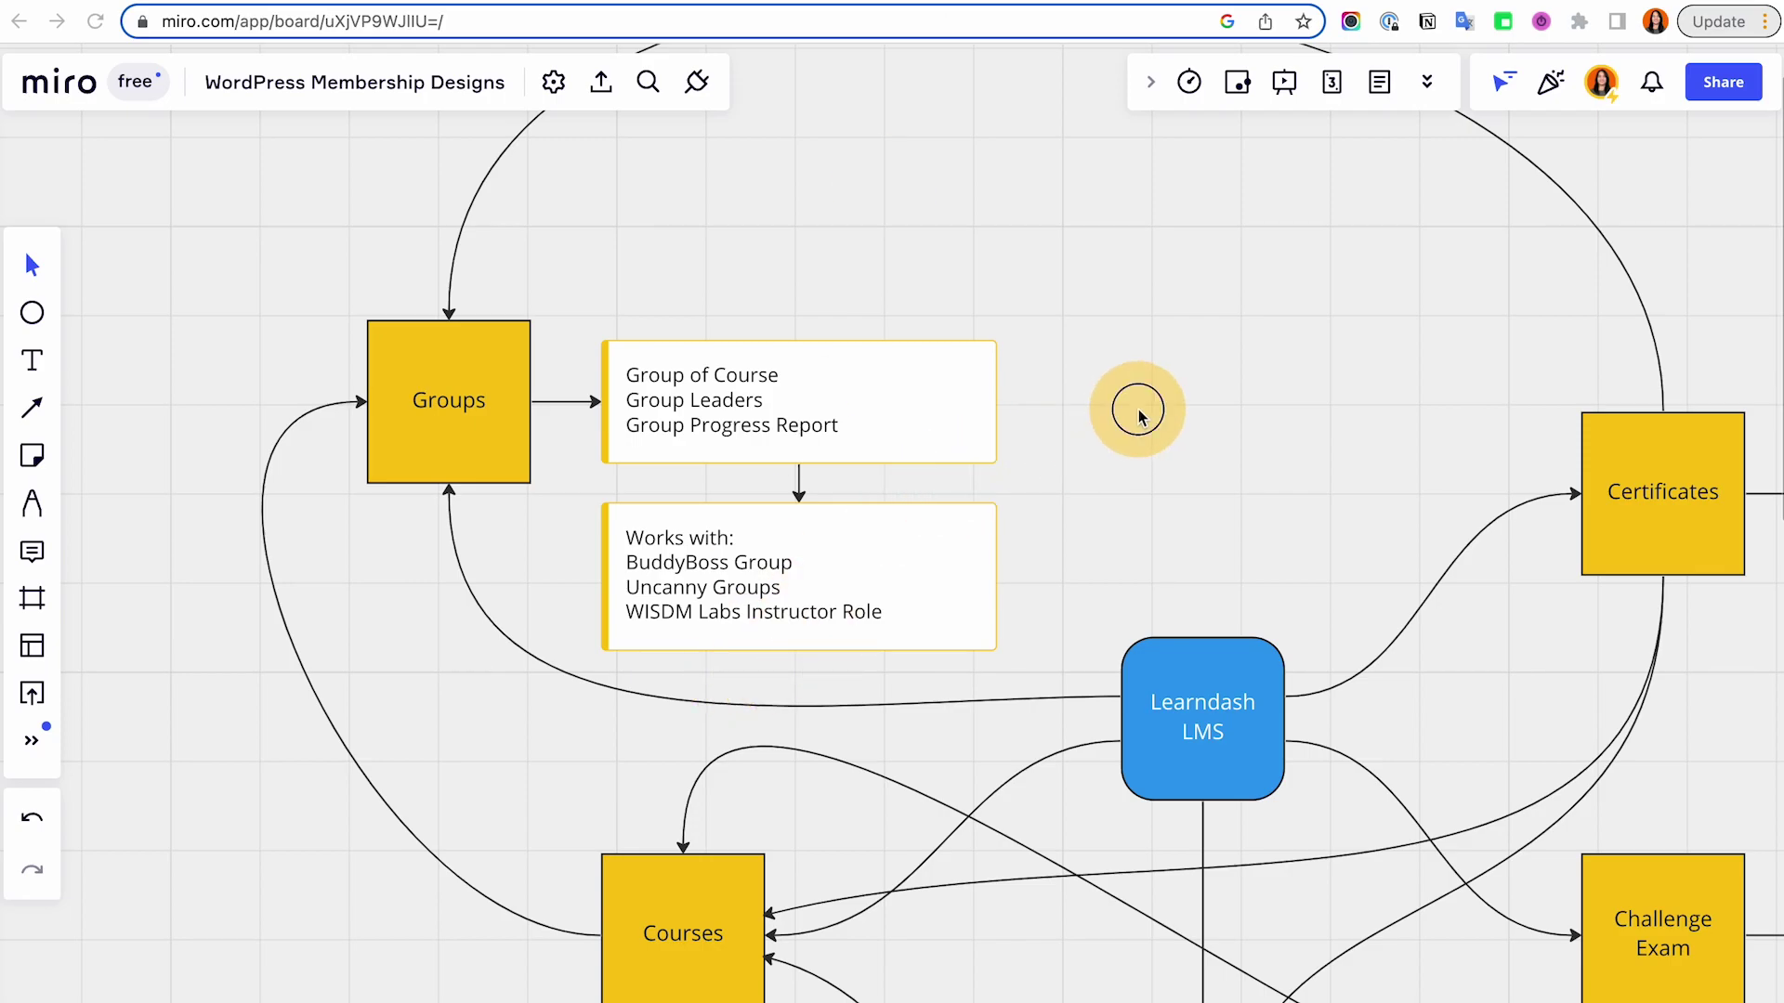
{"action": "scroll", "coordinate": [1217, 476], "scroll_direction": "down", "scroll_amount": 3}
{"action": "left_click_drag", "start_coordinate": [1148, 479], "coordinate": [979, 188]}
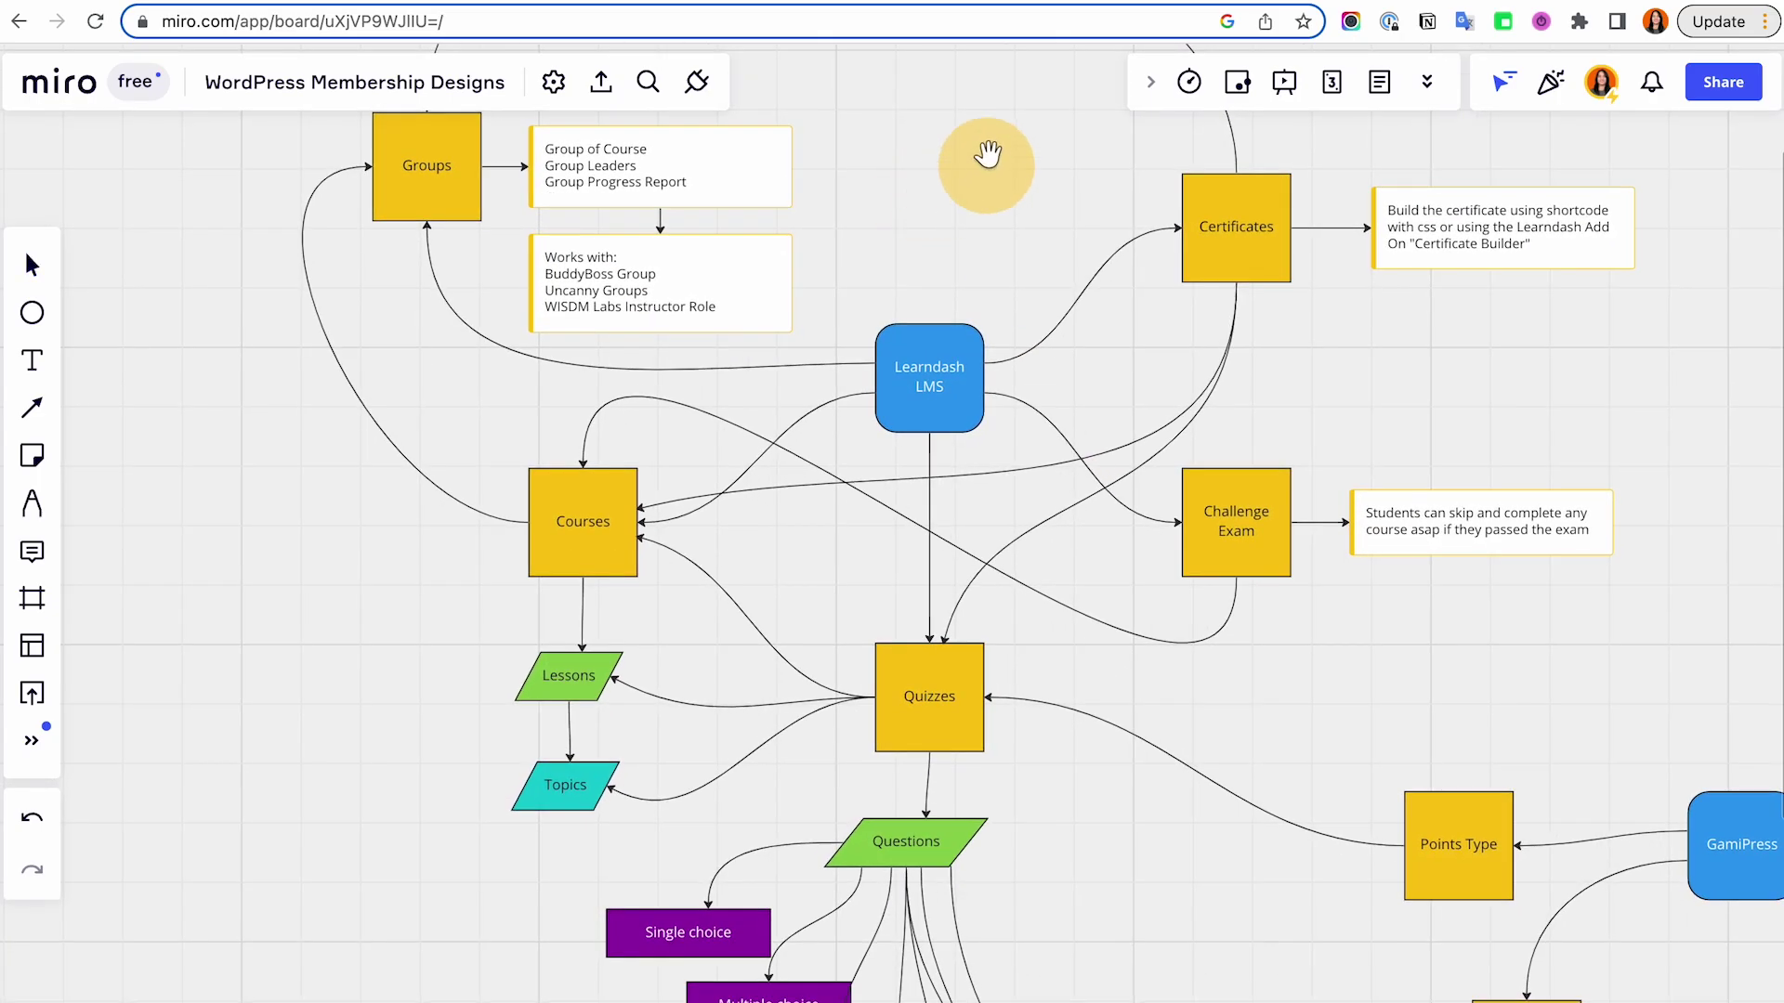
{"action": "scroll", "coordinate": [984, 160], "scroll_direction": "up", "scroll_amount": 3}
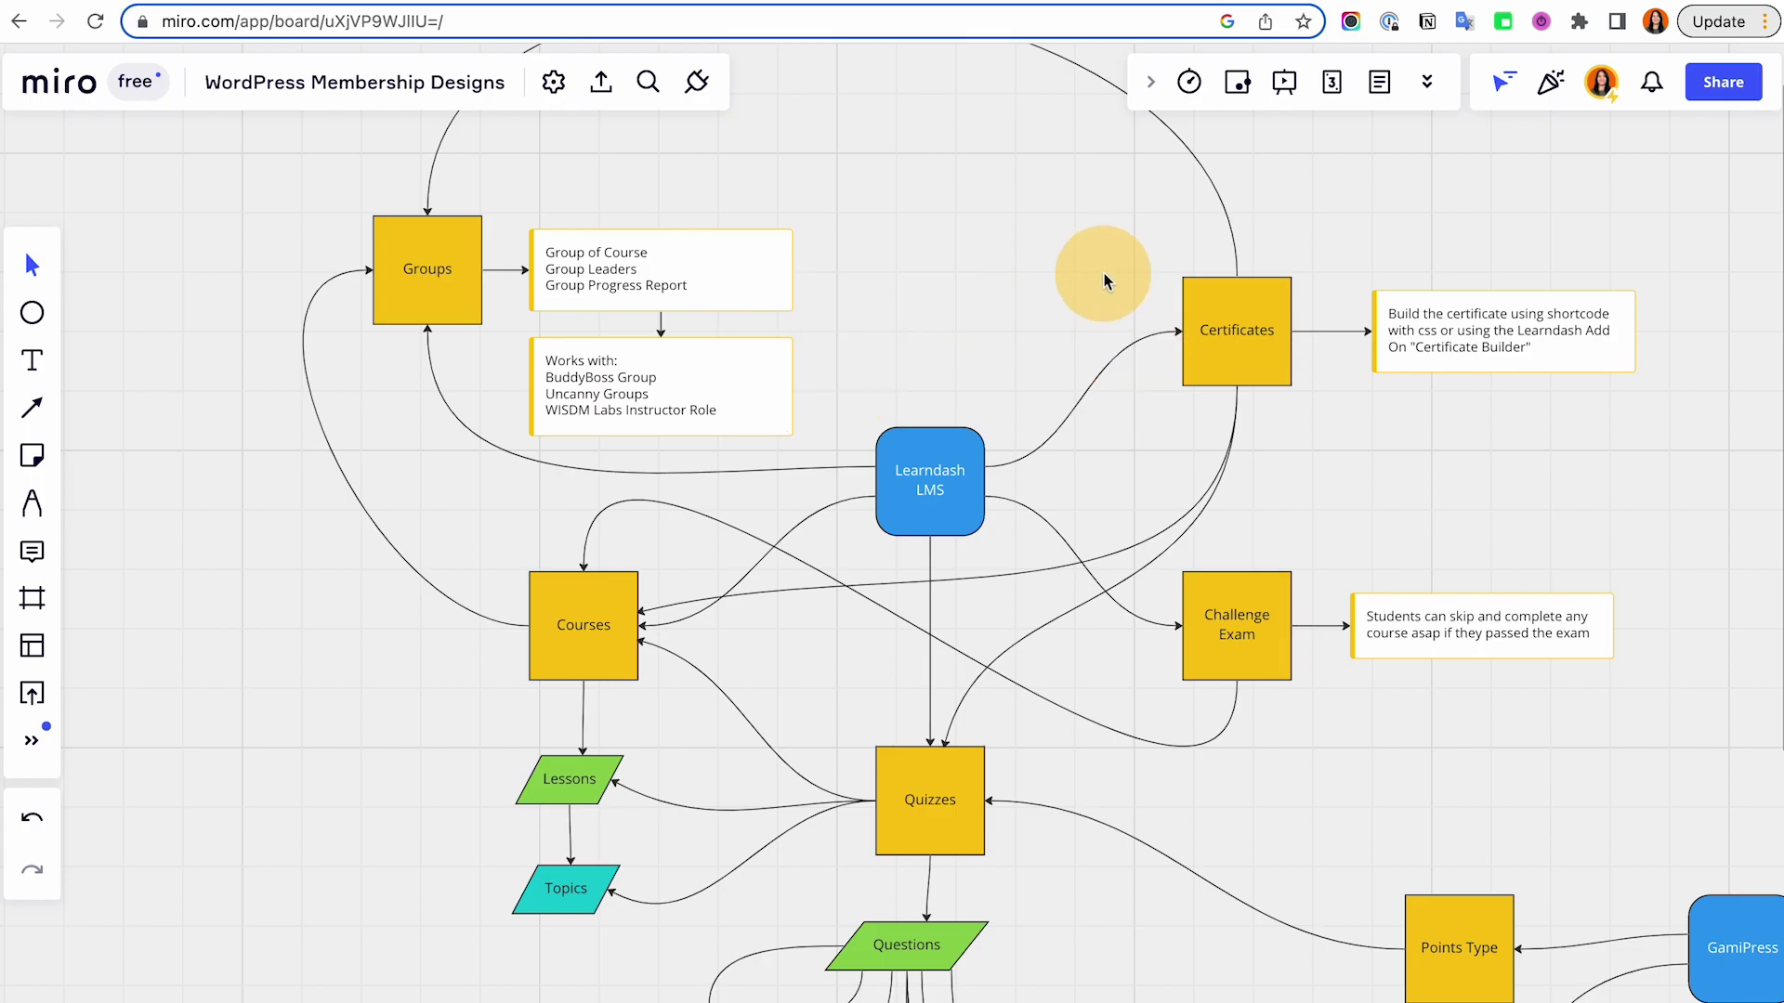
{"action": "left_click_drag", "start_coordinate": [1499, 462], "coordinate": [1187, 600]}
{"action": "scroll", "coordinate": [1245, 671], "scroll_direction": "down", "scroll_amount": 5}
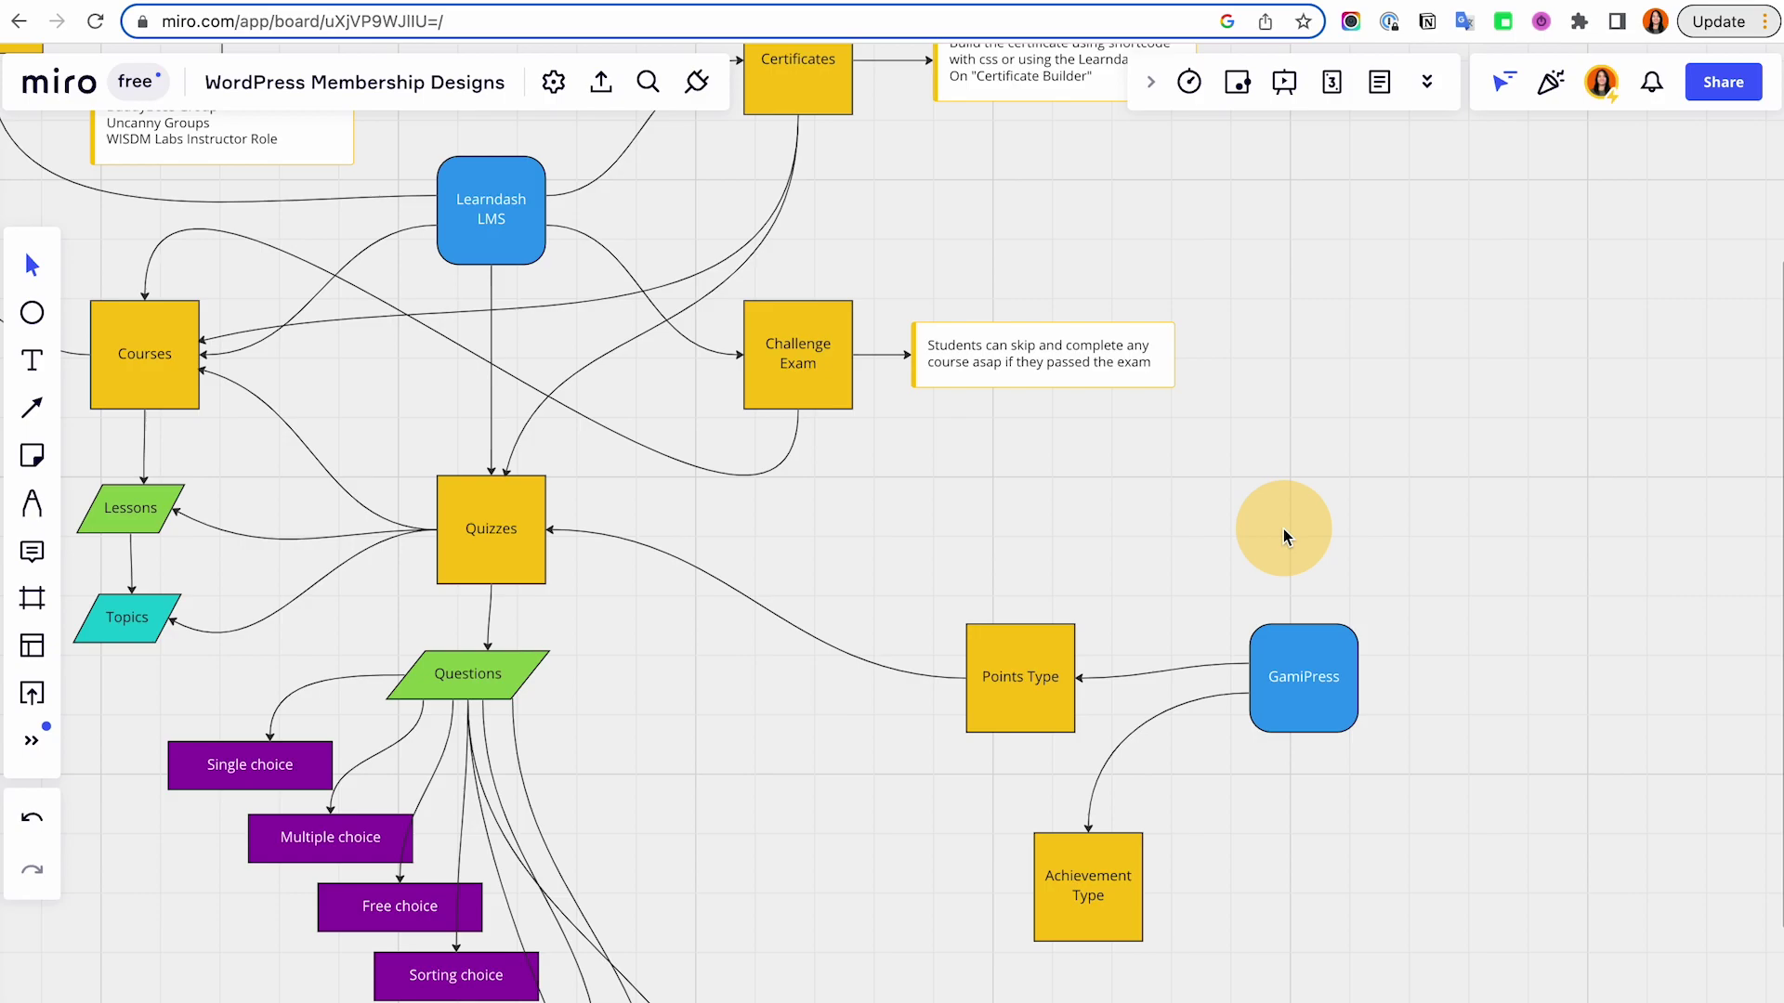
{"action": "left_click", "coordinate": [1092, 253]}
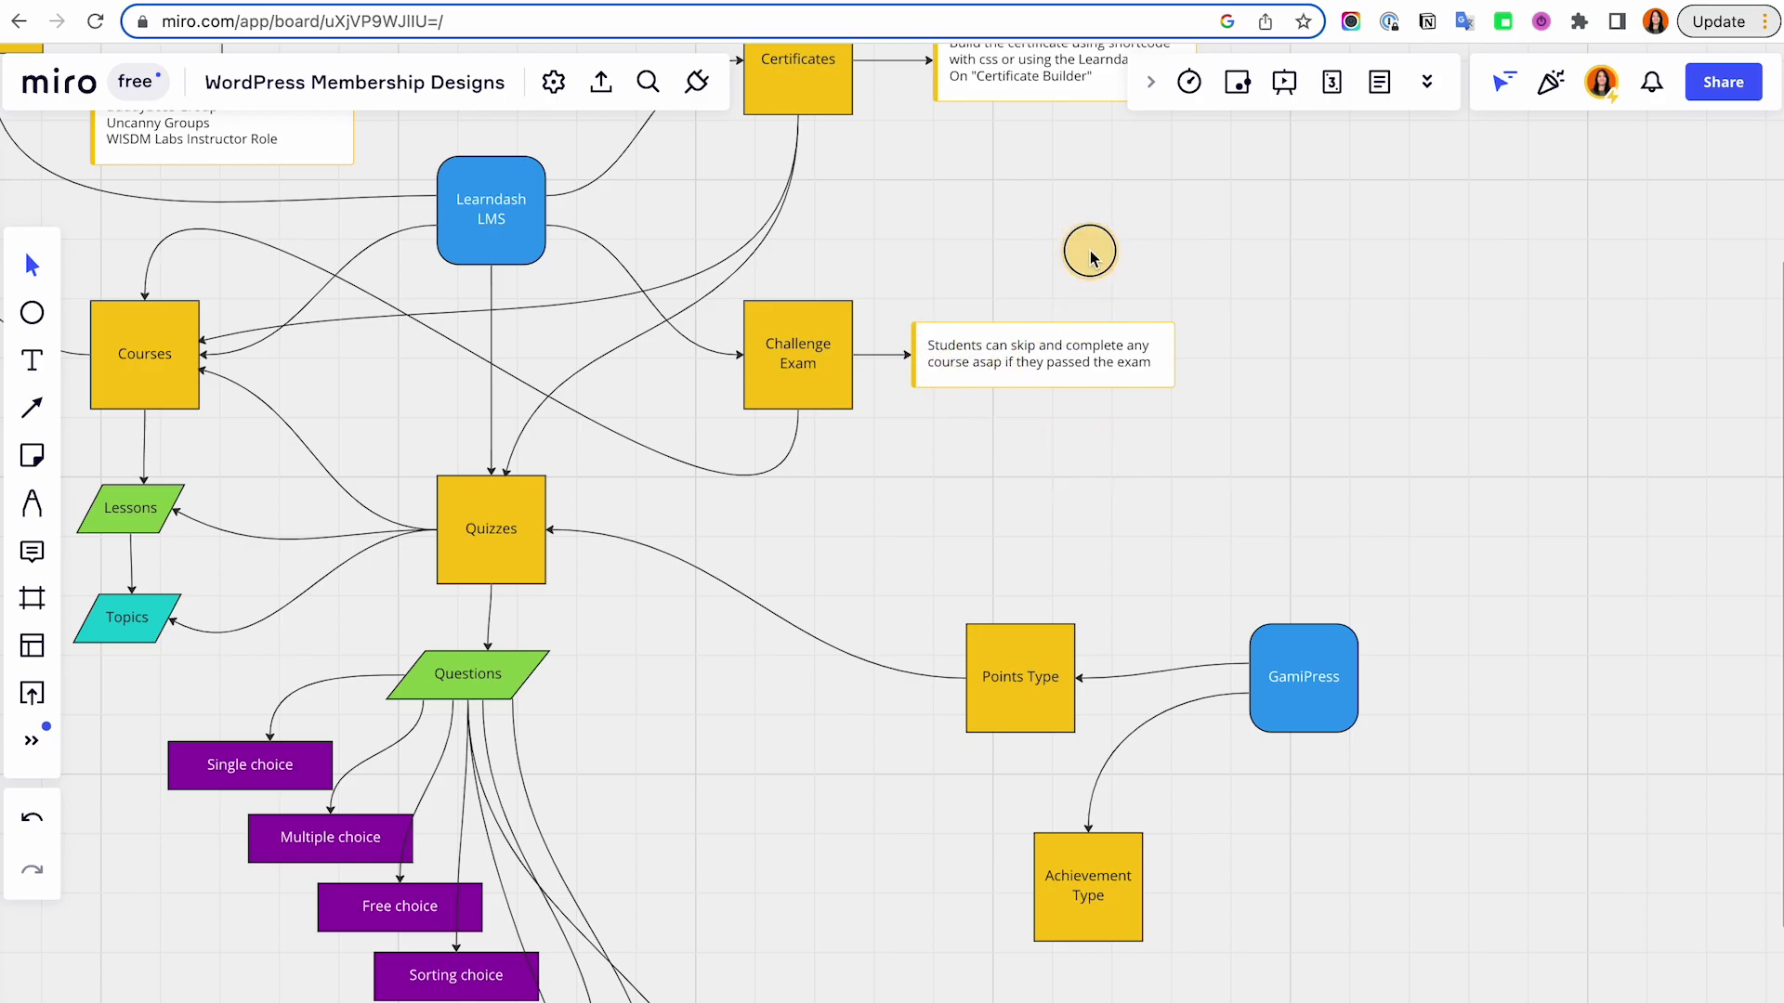
{"action": "scroll", "coordinate": [955, 253], "scroll_direction": "up", "scroll_amount": 5}
{"action": "scroll", "coordinate": [955, 253], "scroll_direction": "left", "scroll_amount": 3}
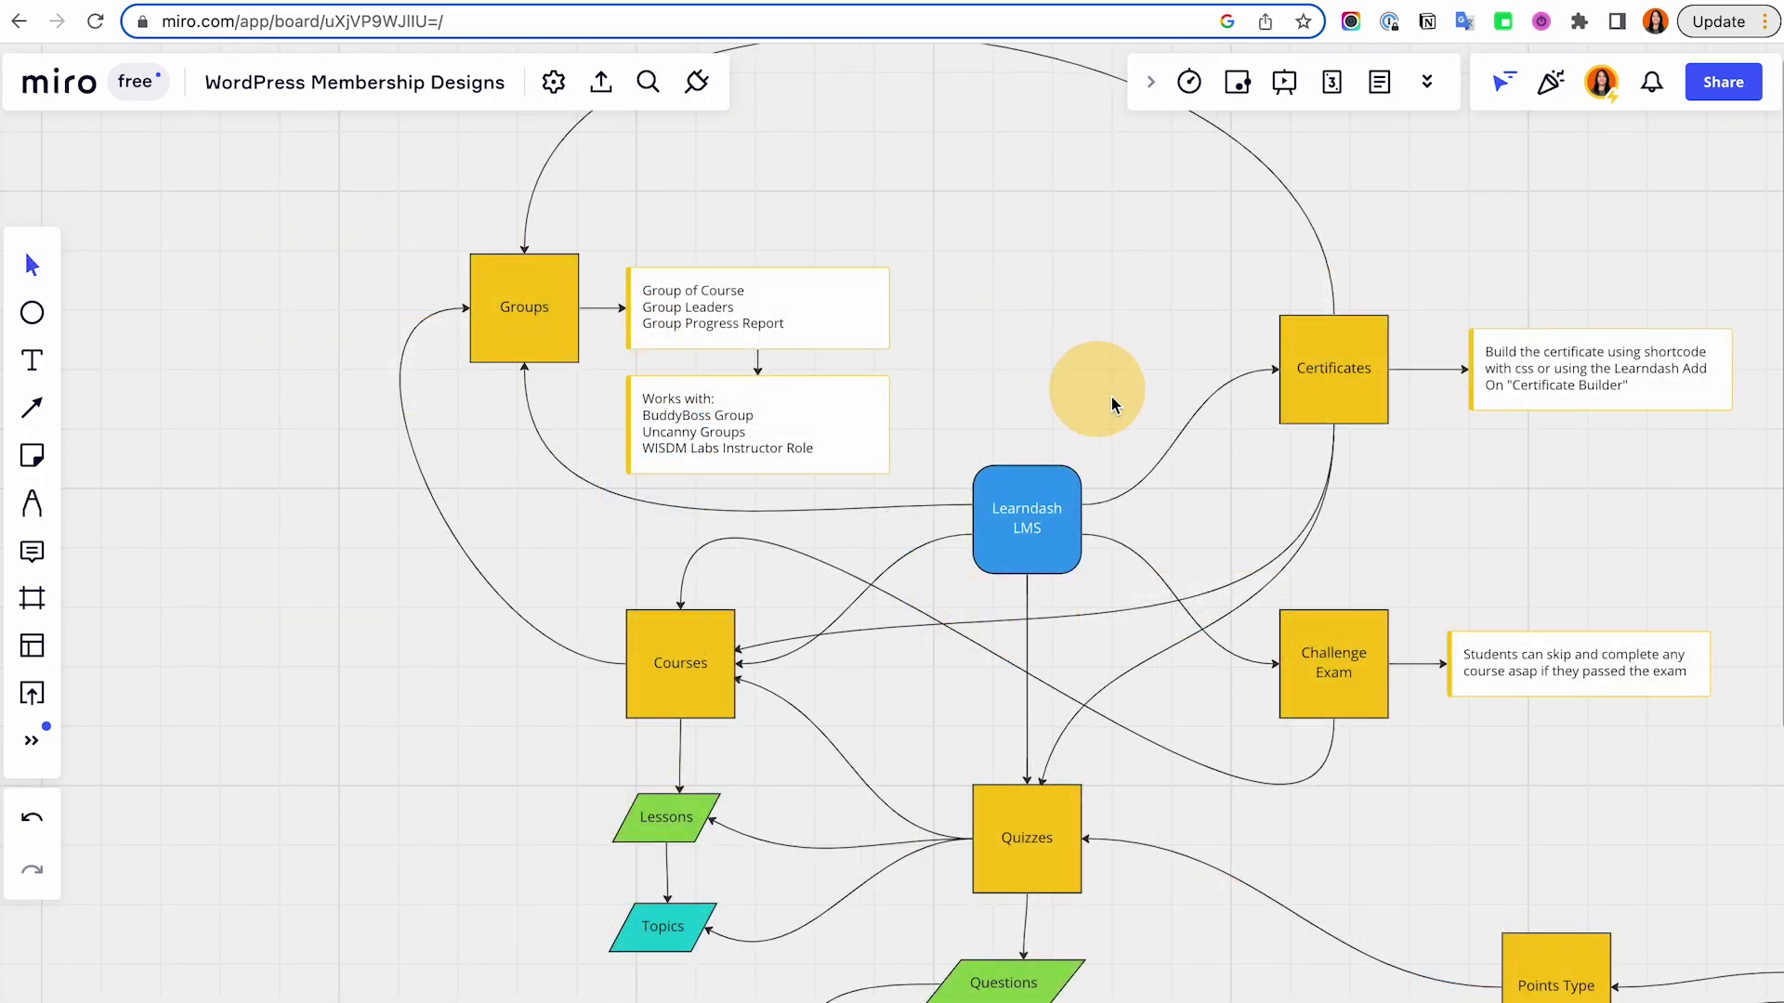
Examine the Groups node and its attached notes on group features and compatible plugins
{"action": "scroll", "coordinate": [1100, 386], "scroll_direction": "up", "scroll_amount": 5}
{"action": "left_click_drag", "start_coordinate": [1012, 304], "coordinate": [1330, 536]}
{"action": "left_click_drag", "start_coordinate": [342, 174], "coordinate": [349, 193]}
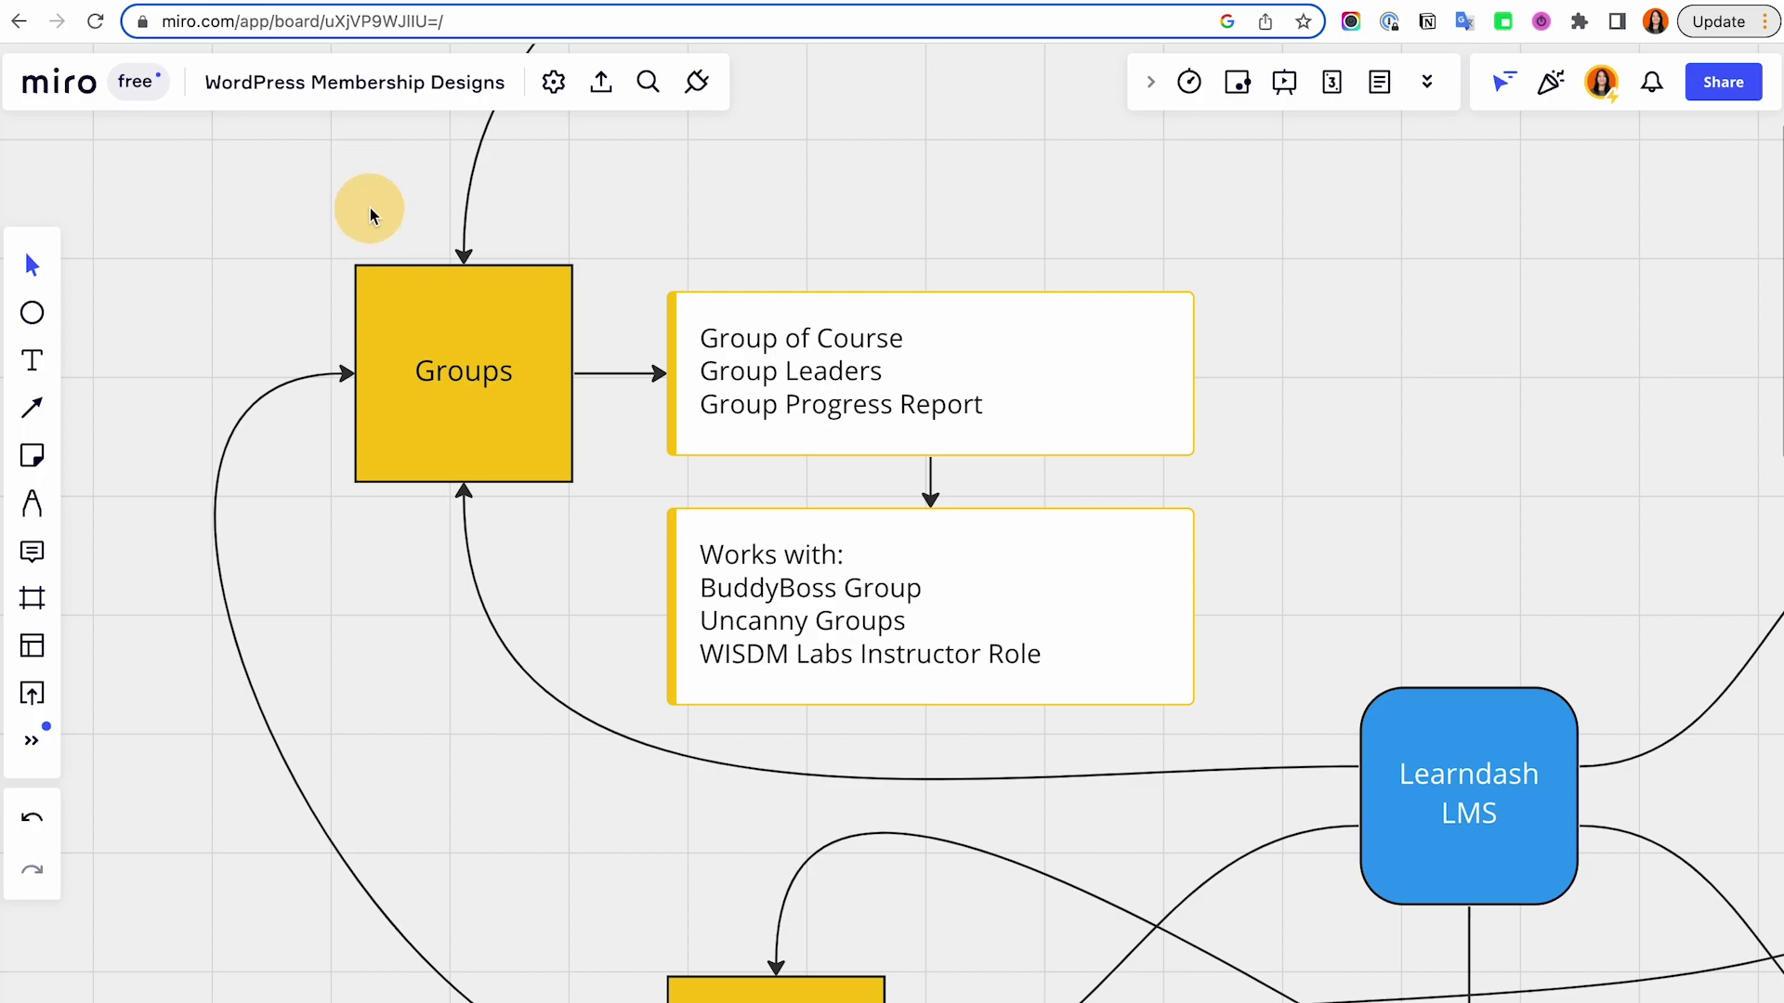
{"action": "left_click_drag", "start_coordinate": [299, 198], "coordinate": [359, 267]}
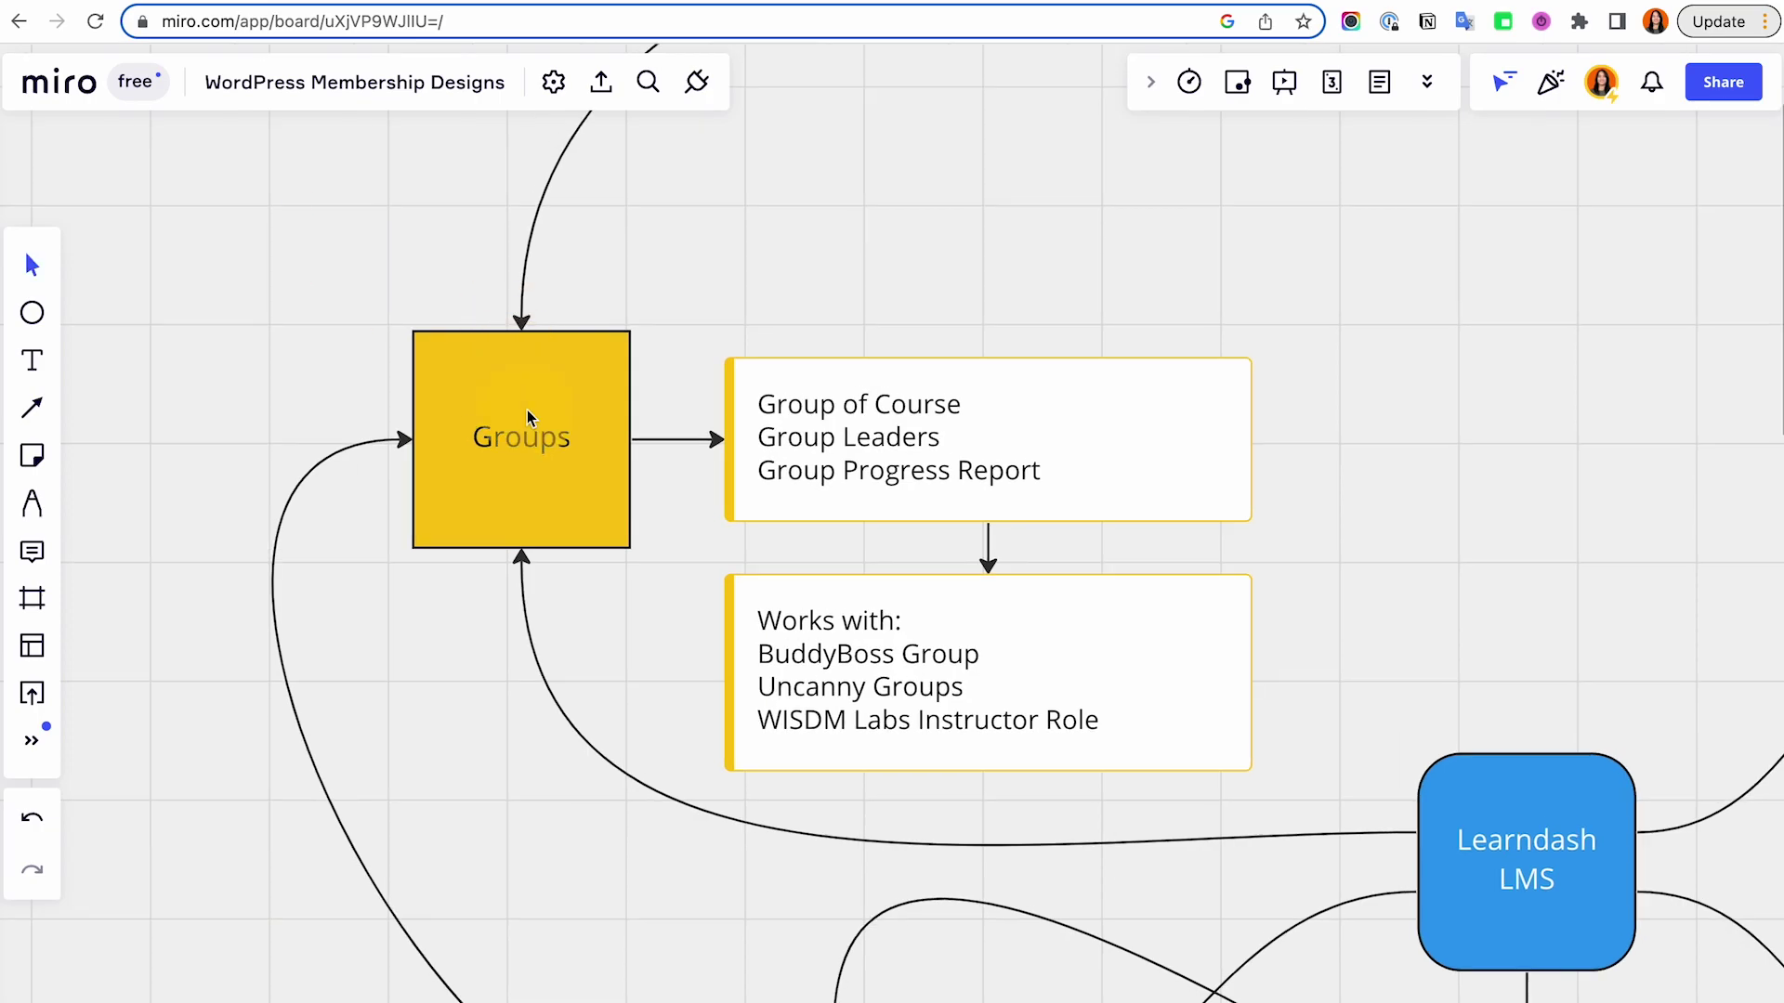
{"action": "left_click", "coordinate": [876, 409]}
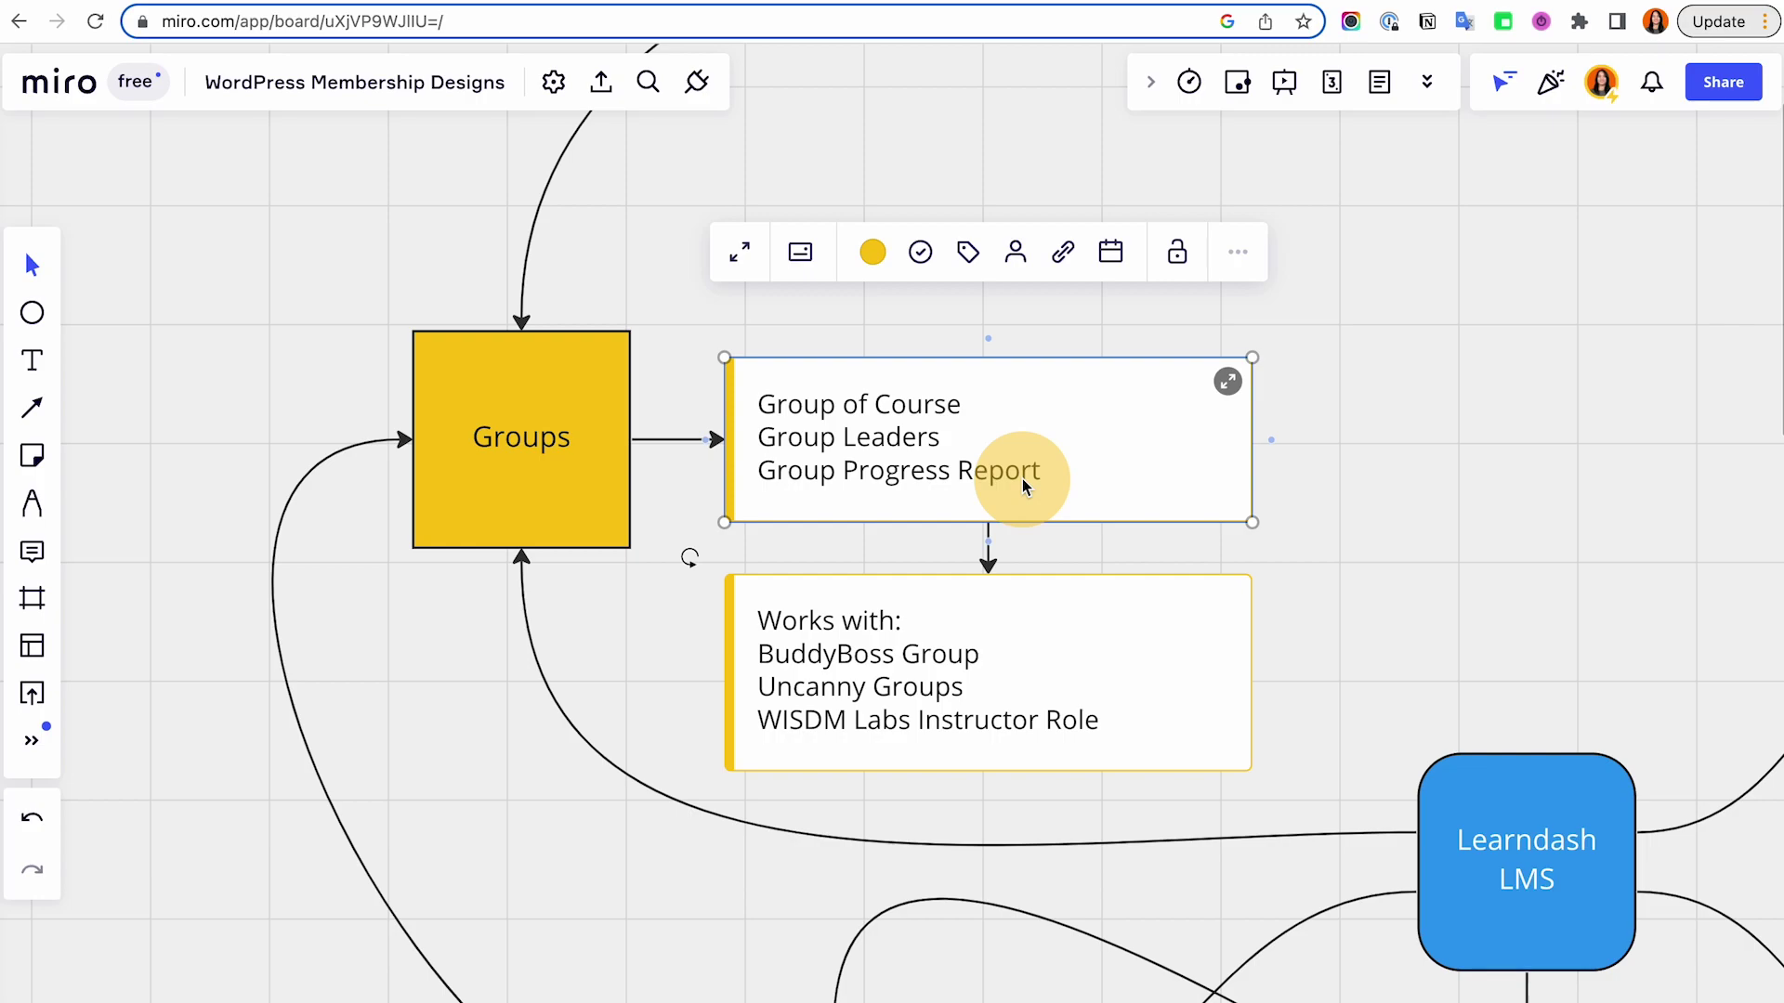
{"action": "left_click", "coordinate": [1445, 390]}
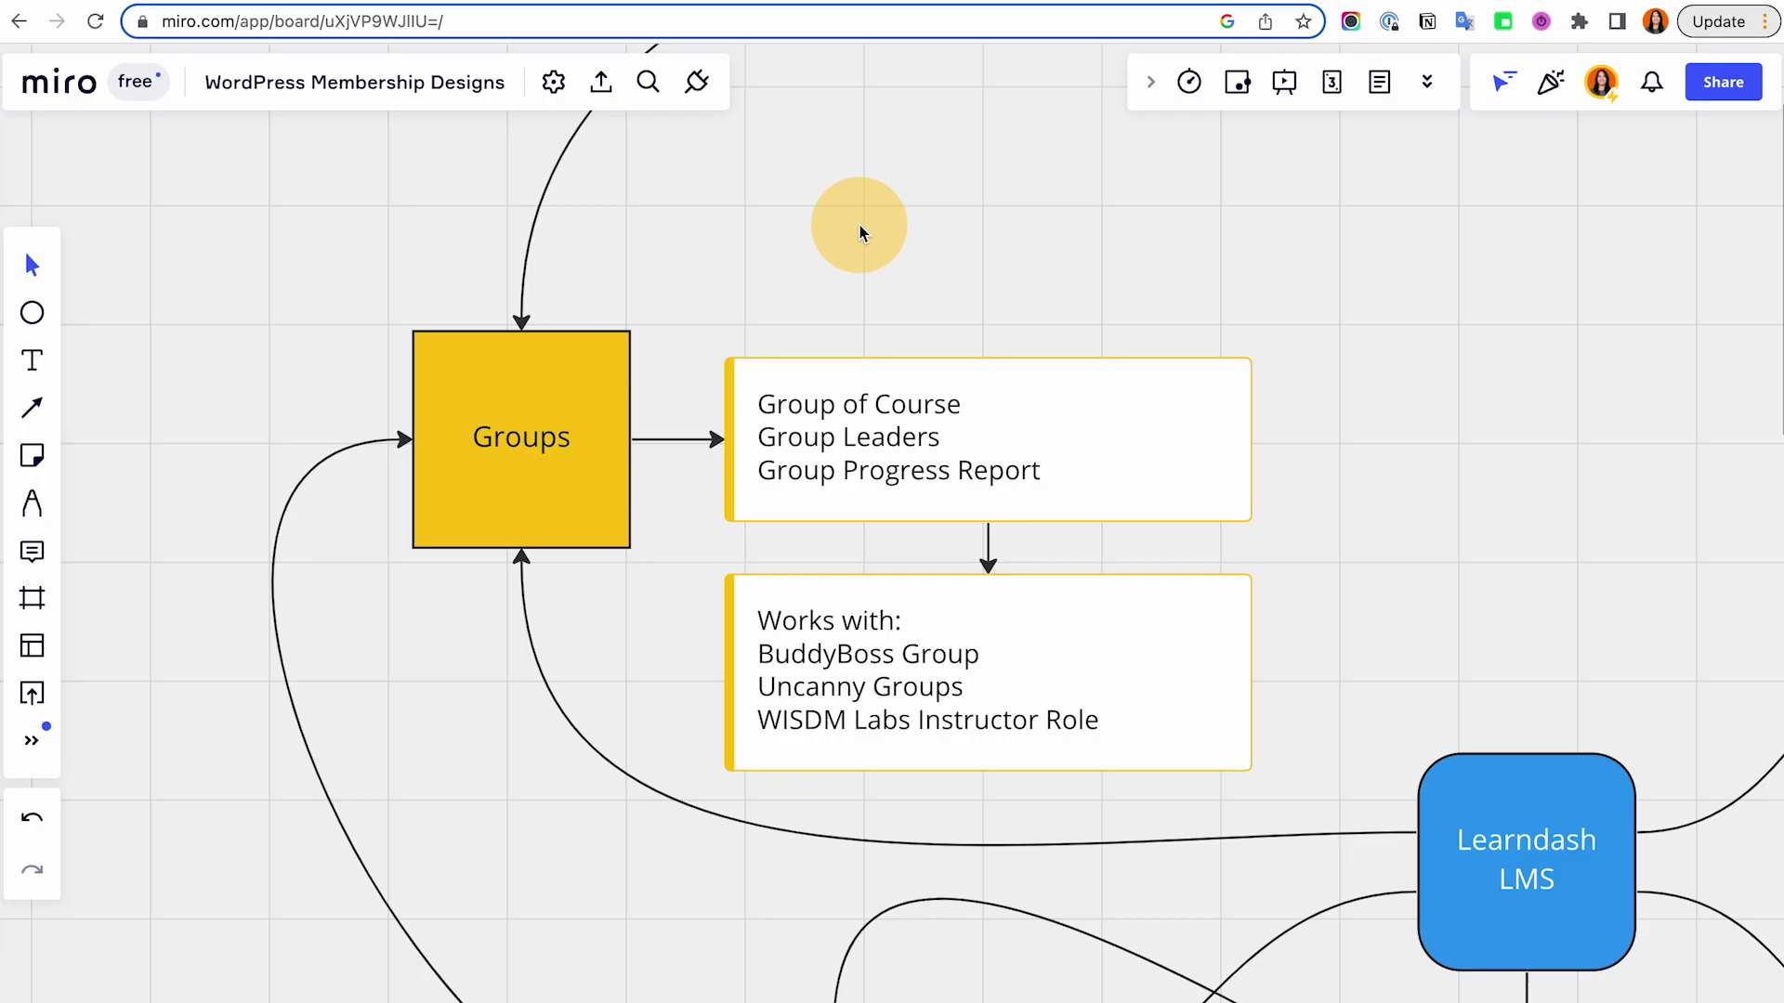
Trace the connectors that link the Certificates and Courses nodes to the Groups node
{"action": "scroll", "coordinate": [859, 232], "scroll_direction": "right", "scroll_amount": 1}
{"action": "scroll", "coordinate": [860, 232], "scroll_direction": "up", "scroll_amount": 1}
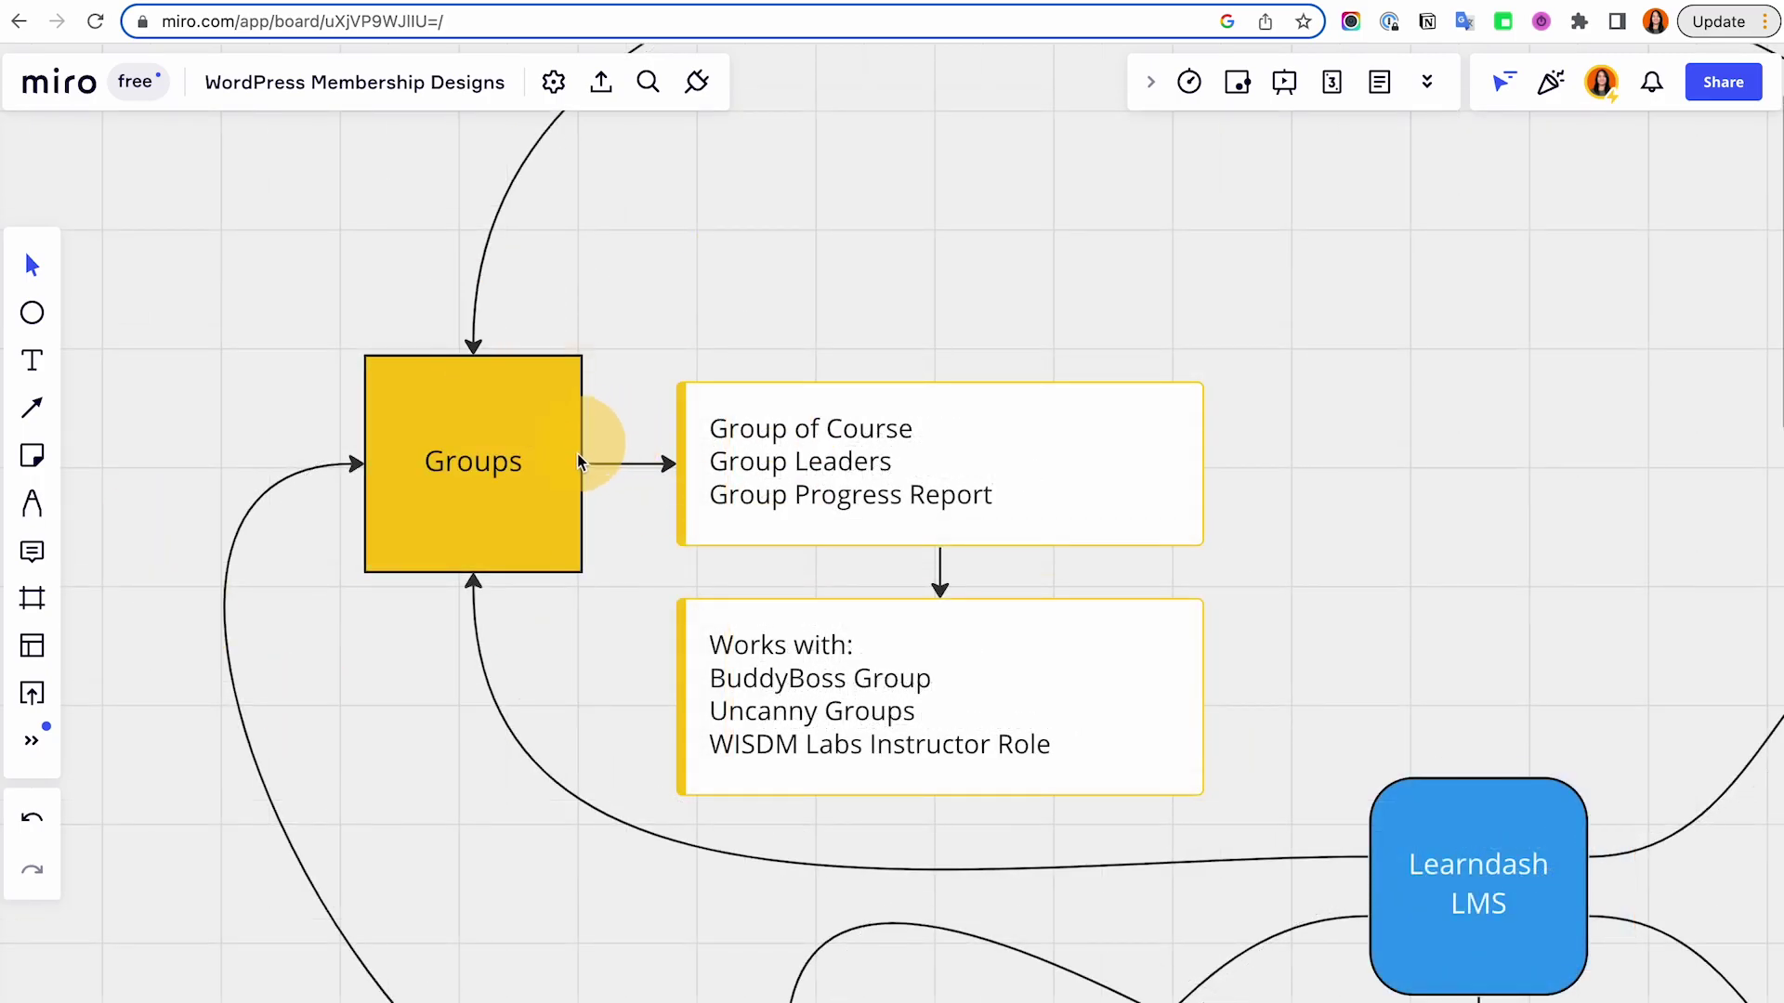
{"action": "scroll", "coordinate": [845, 438], "scroll_direction": "down", "scroll_amount": 3}
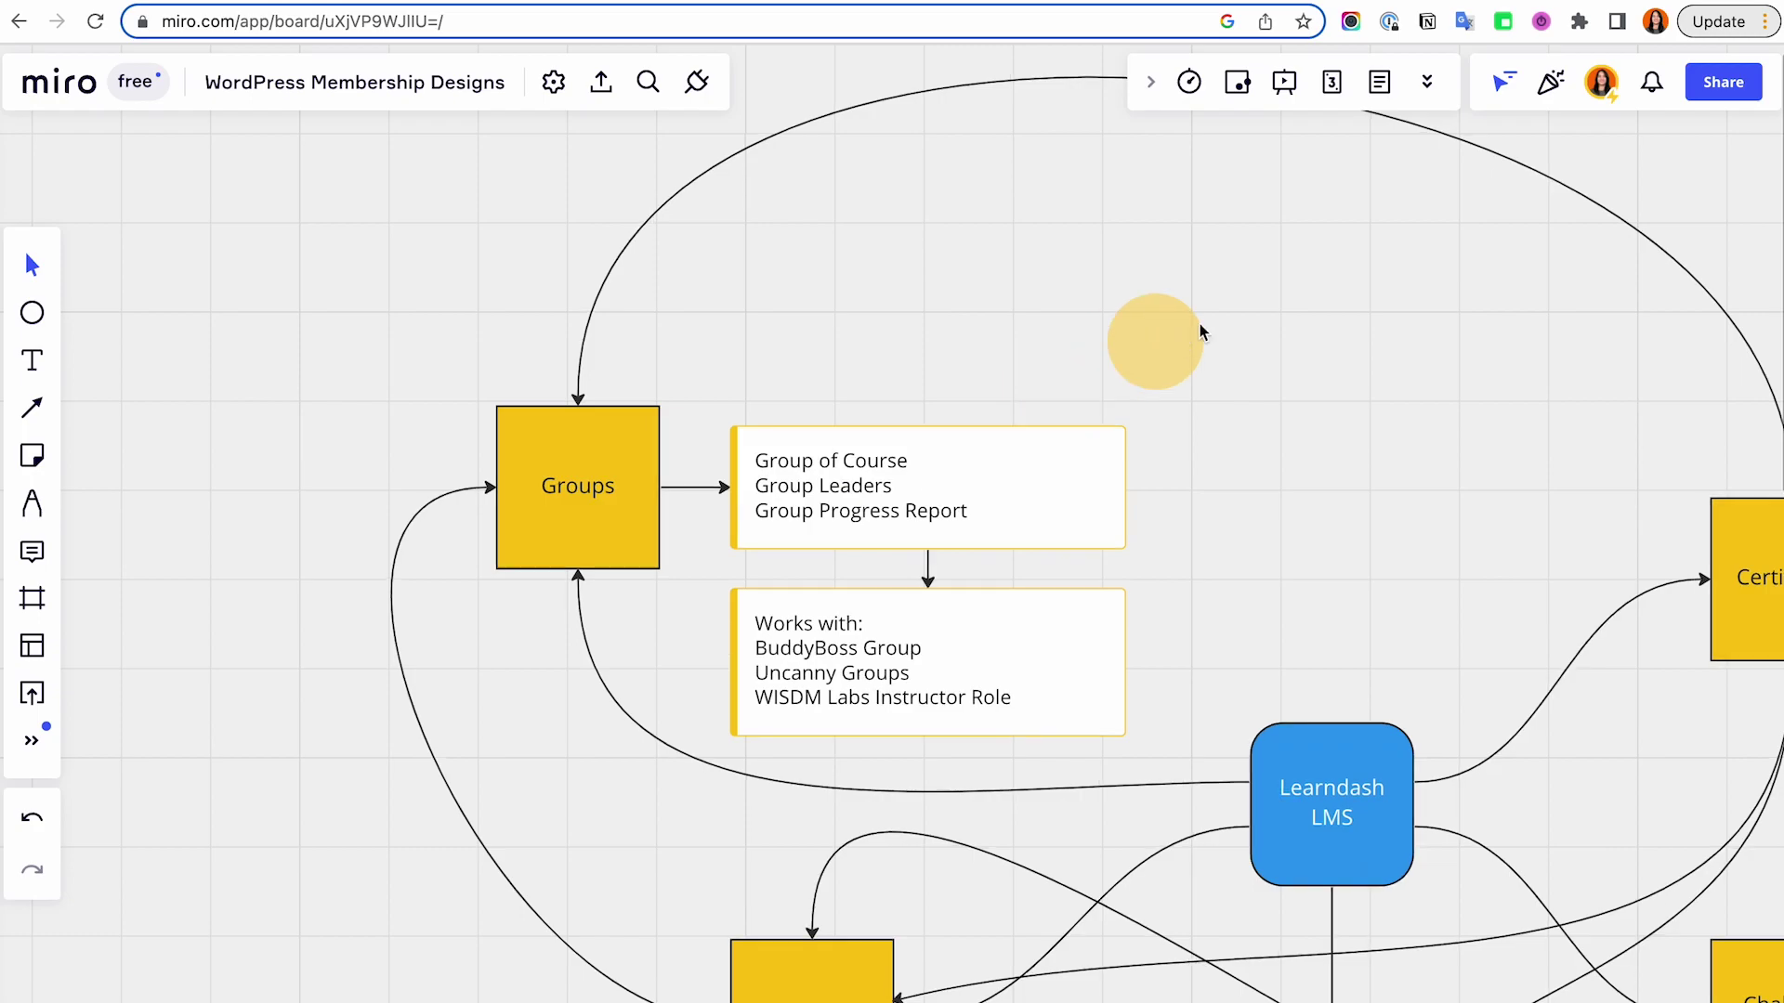
{"action": "left_click_drag", "start_coordinate": [1238, 333], "coordinate": [1302, 398]}
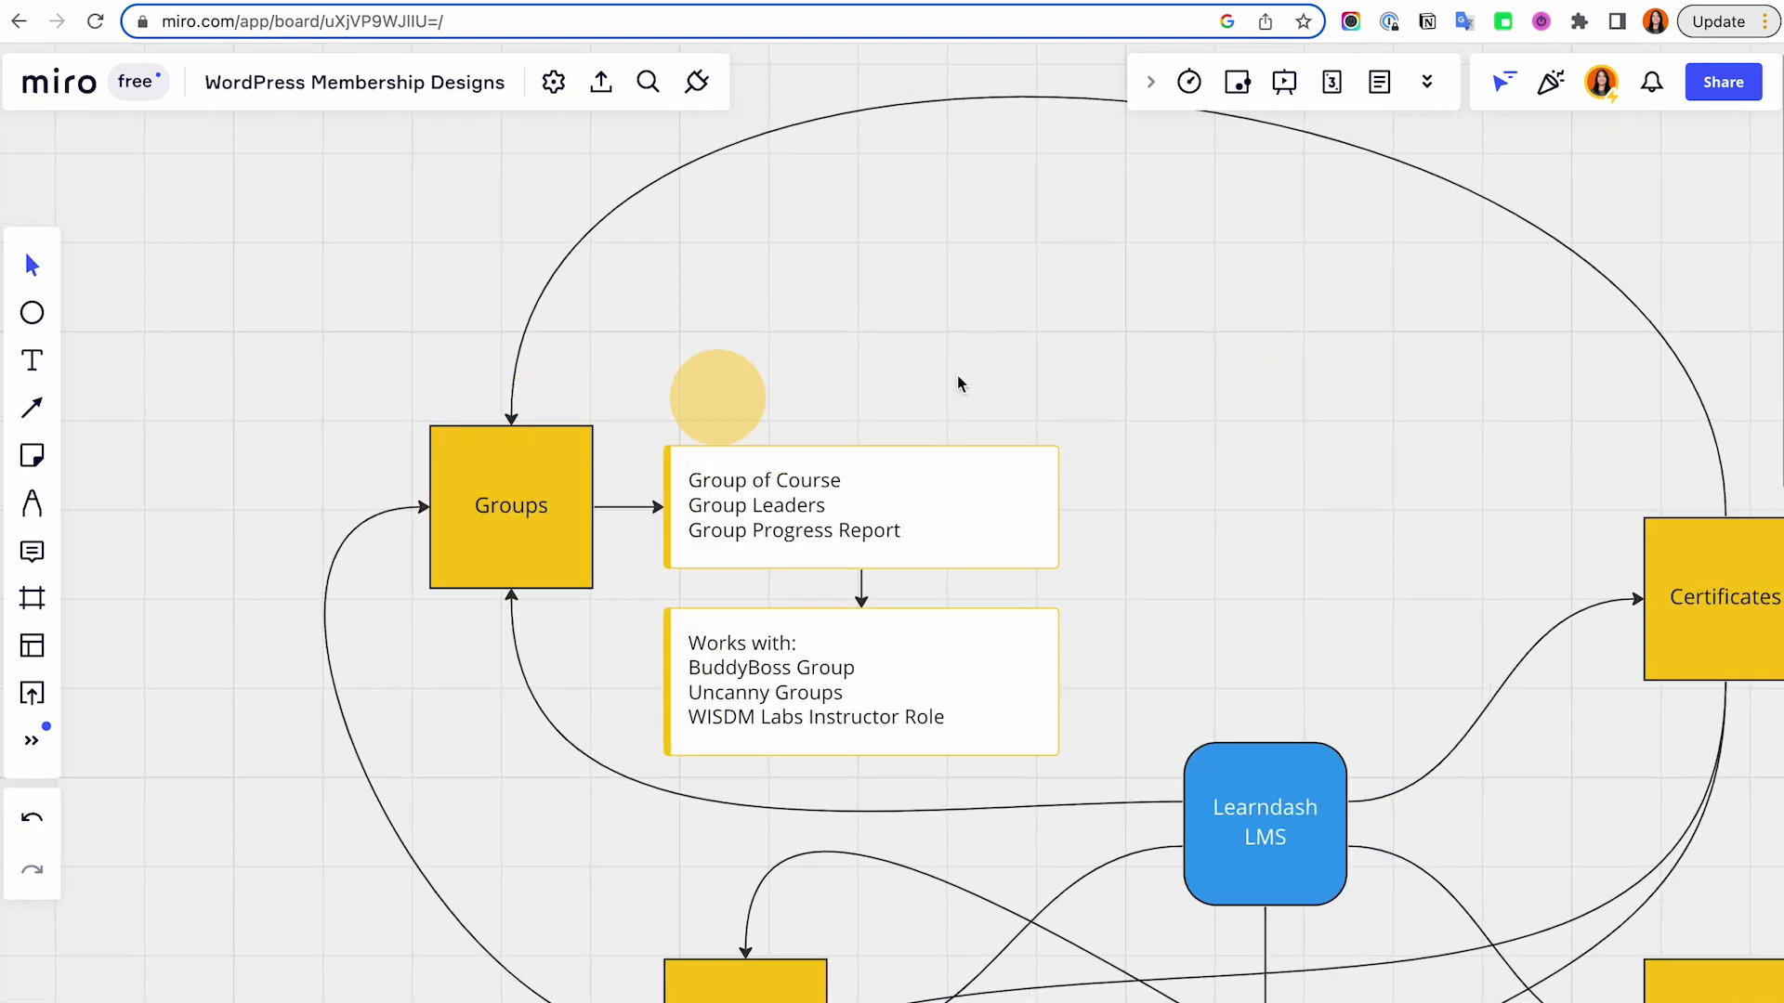
{"action": "left_click", "coordinate": [1717, 532]}
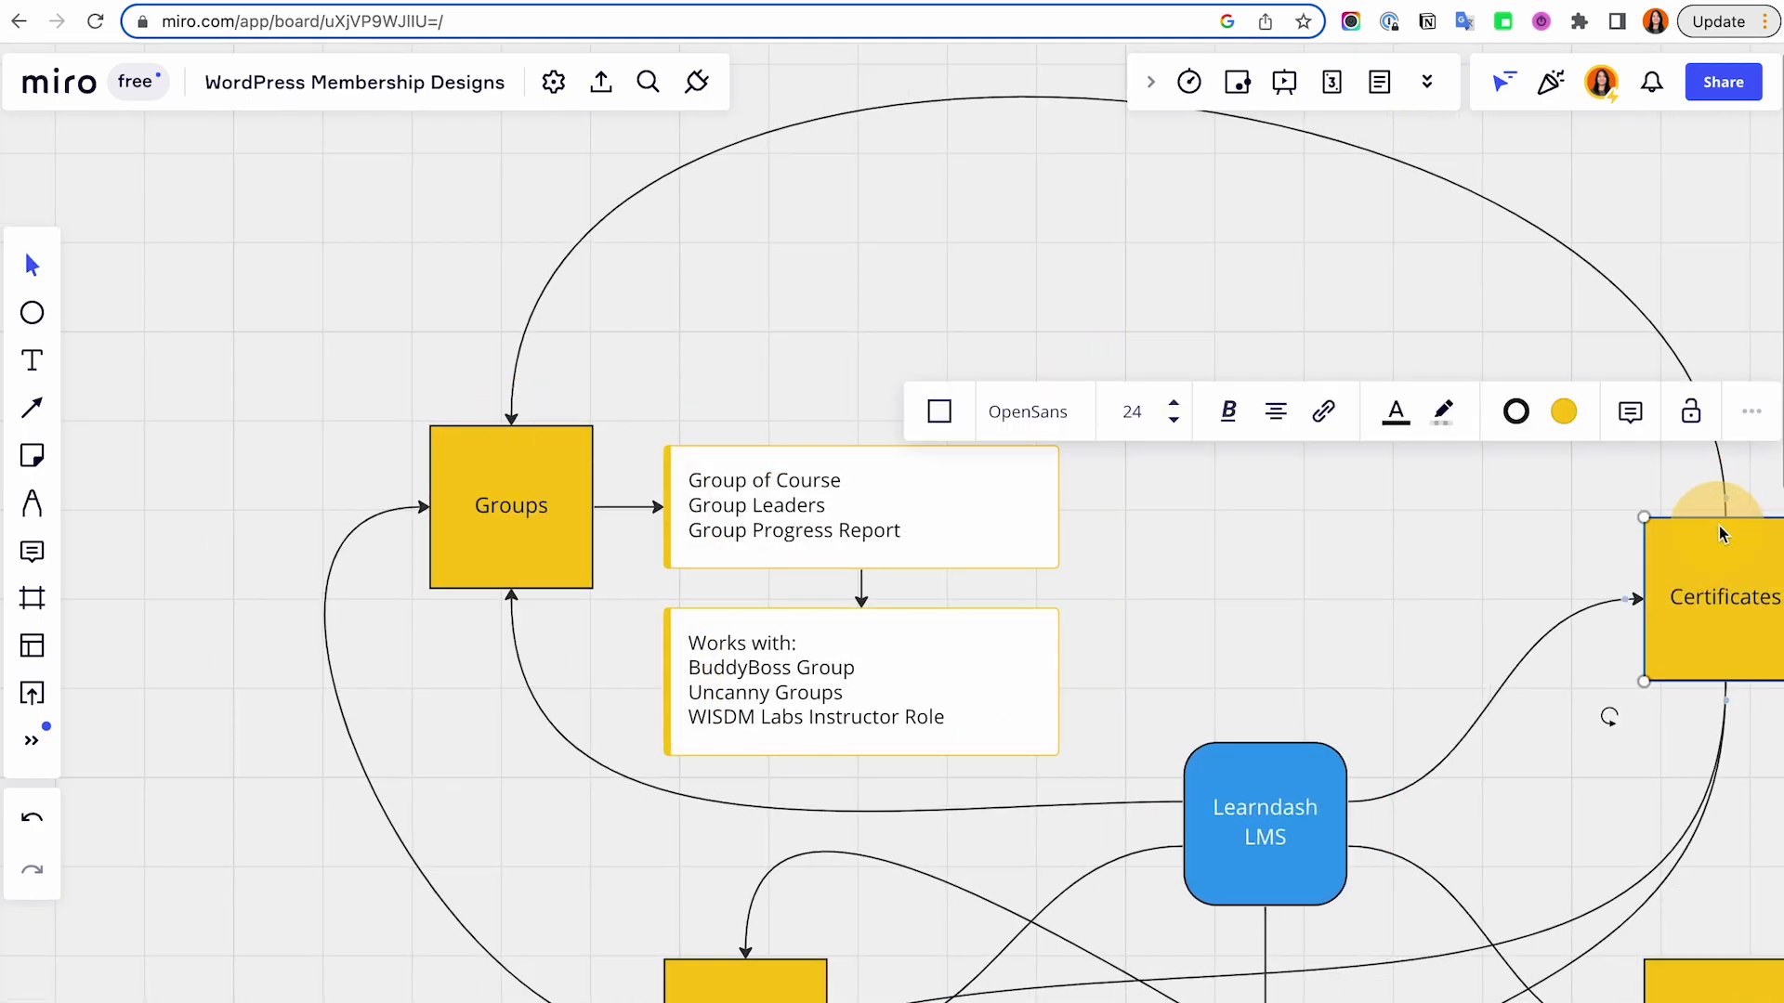
{"action": "left_click", "coordinate": [502, 392]}
{"action": "left_click", "coordinate": [600, 335]}
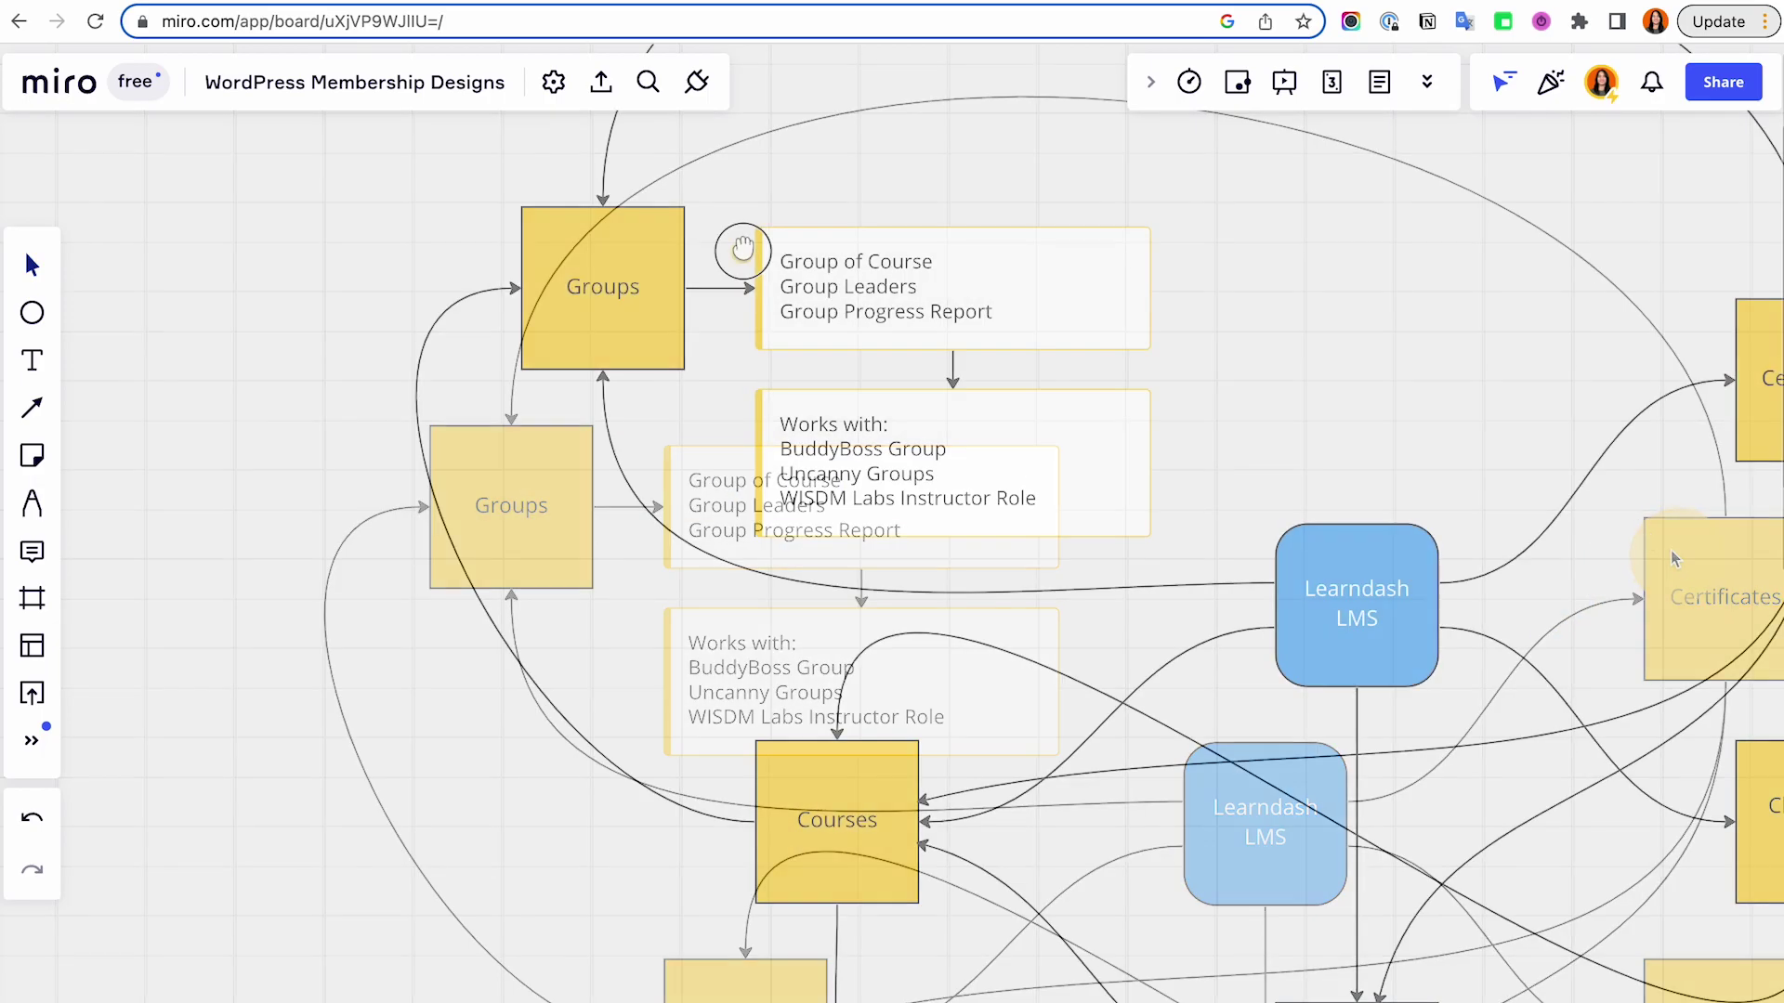
{"action": "key", "text": "v"}
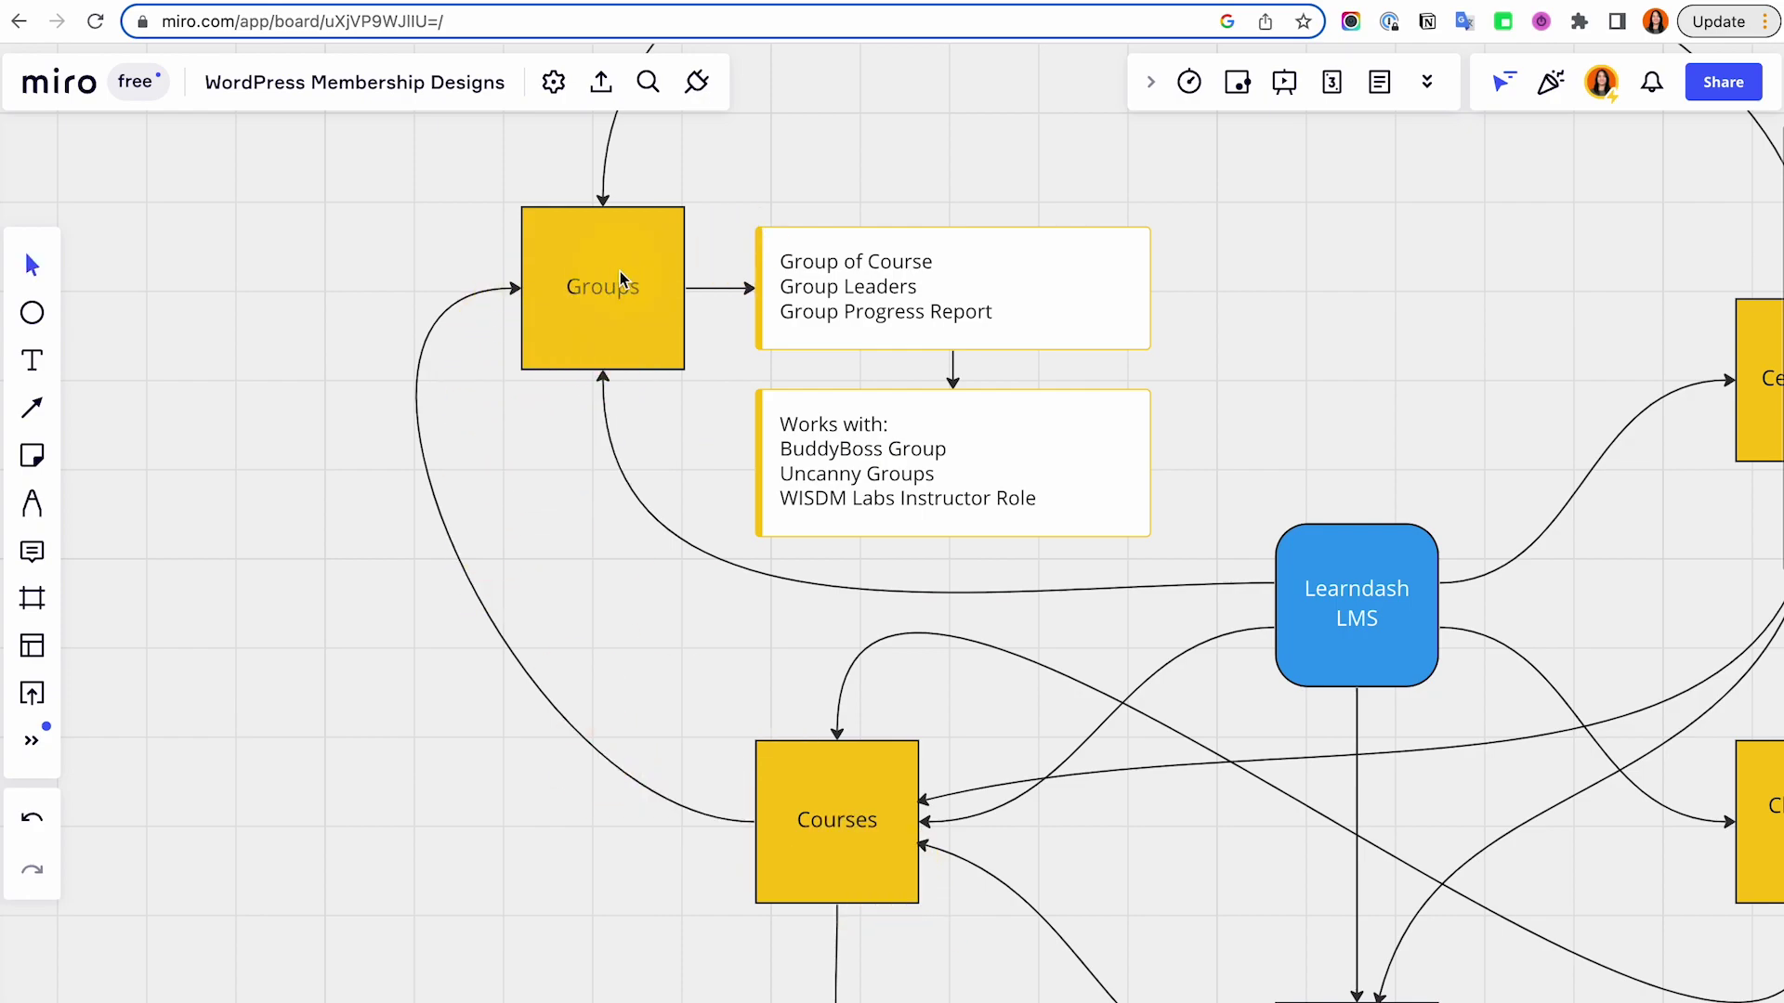
{"action": "left_click_drag", "start_coordinate": [709, 717], "coordinate": [689, 669]}
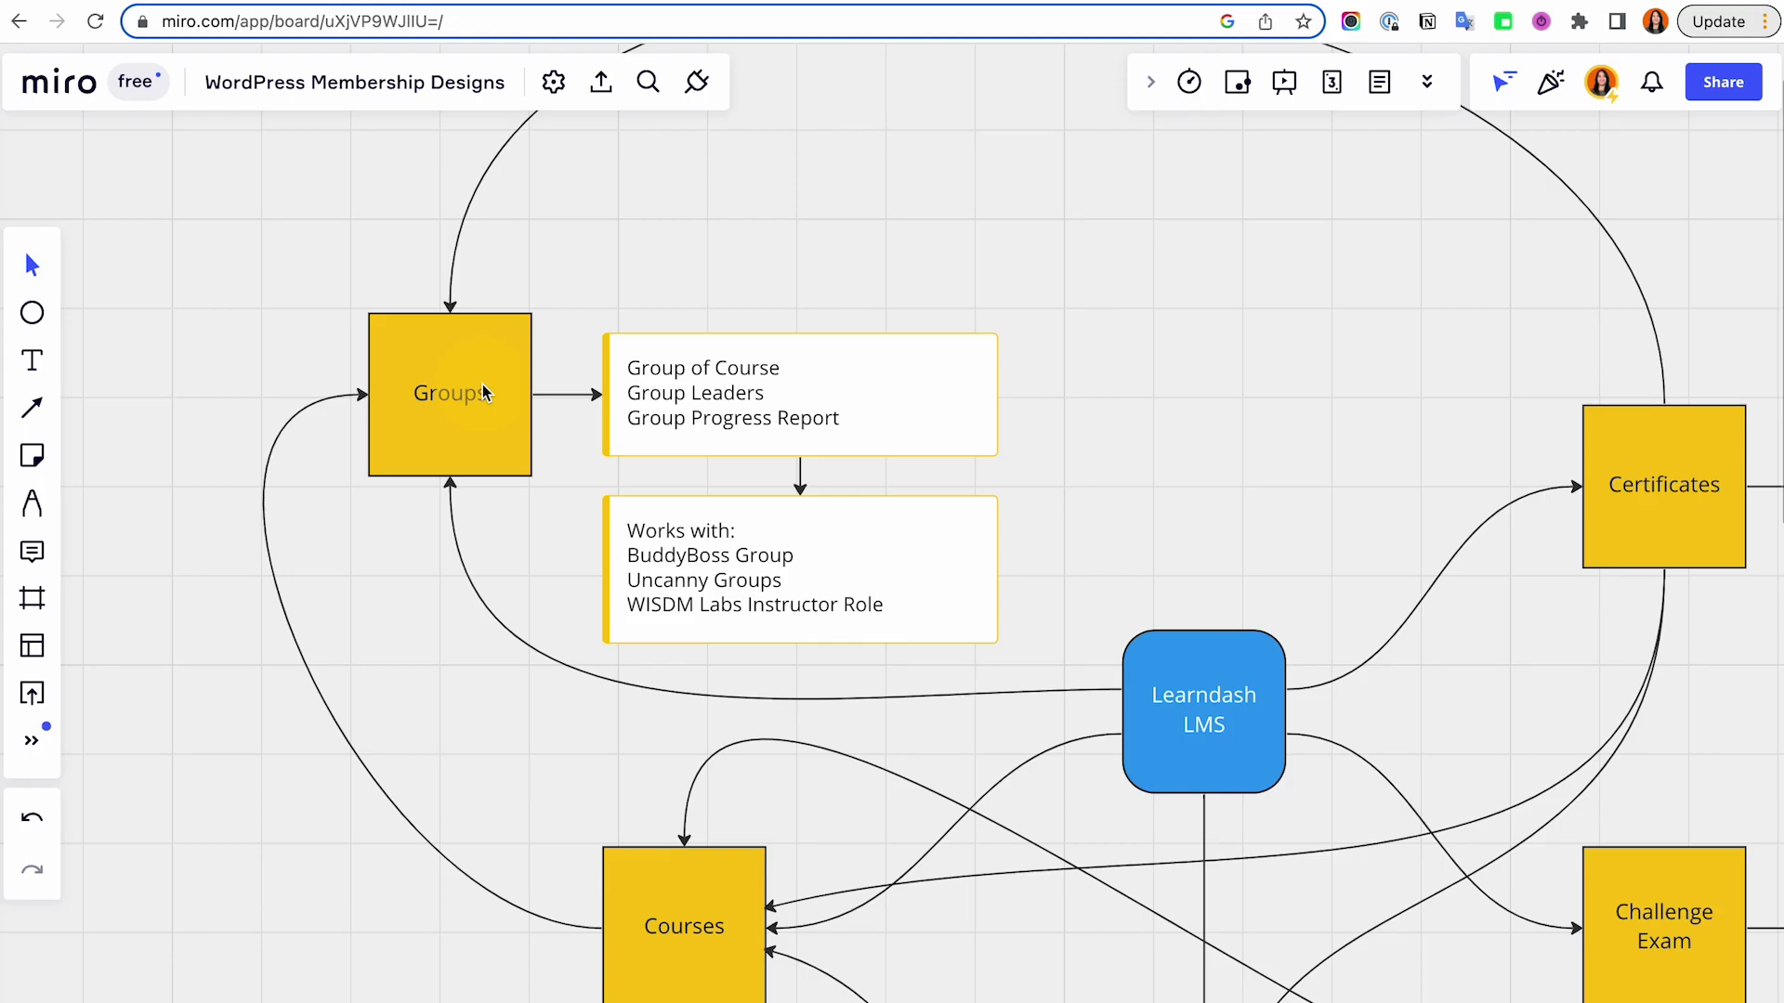
Switch to the LearnDash admin in WordPress and review the Groups list and the Group Administration page
{"action": "left_click", "coordinate": [489, 2]}
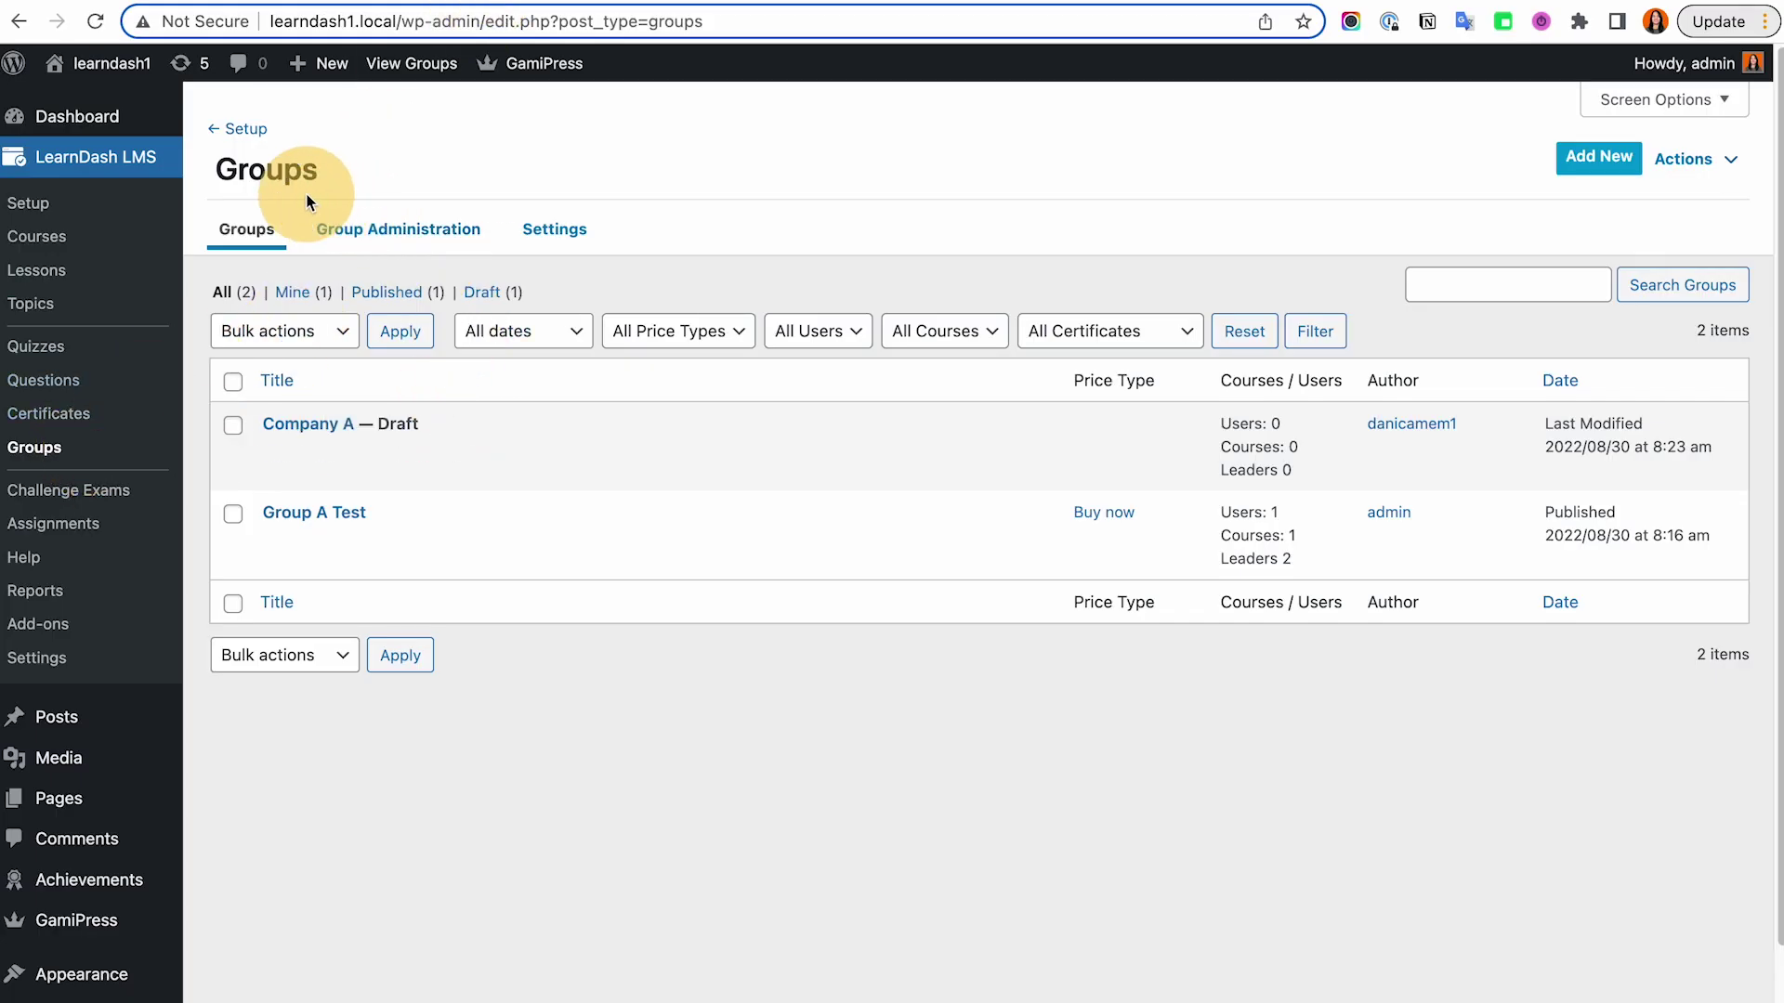
{"action": "left_click", "coordinate": [422, 229]}
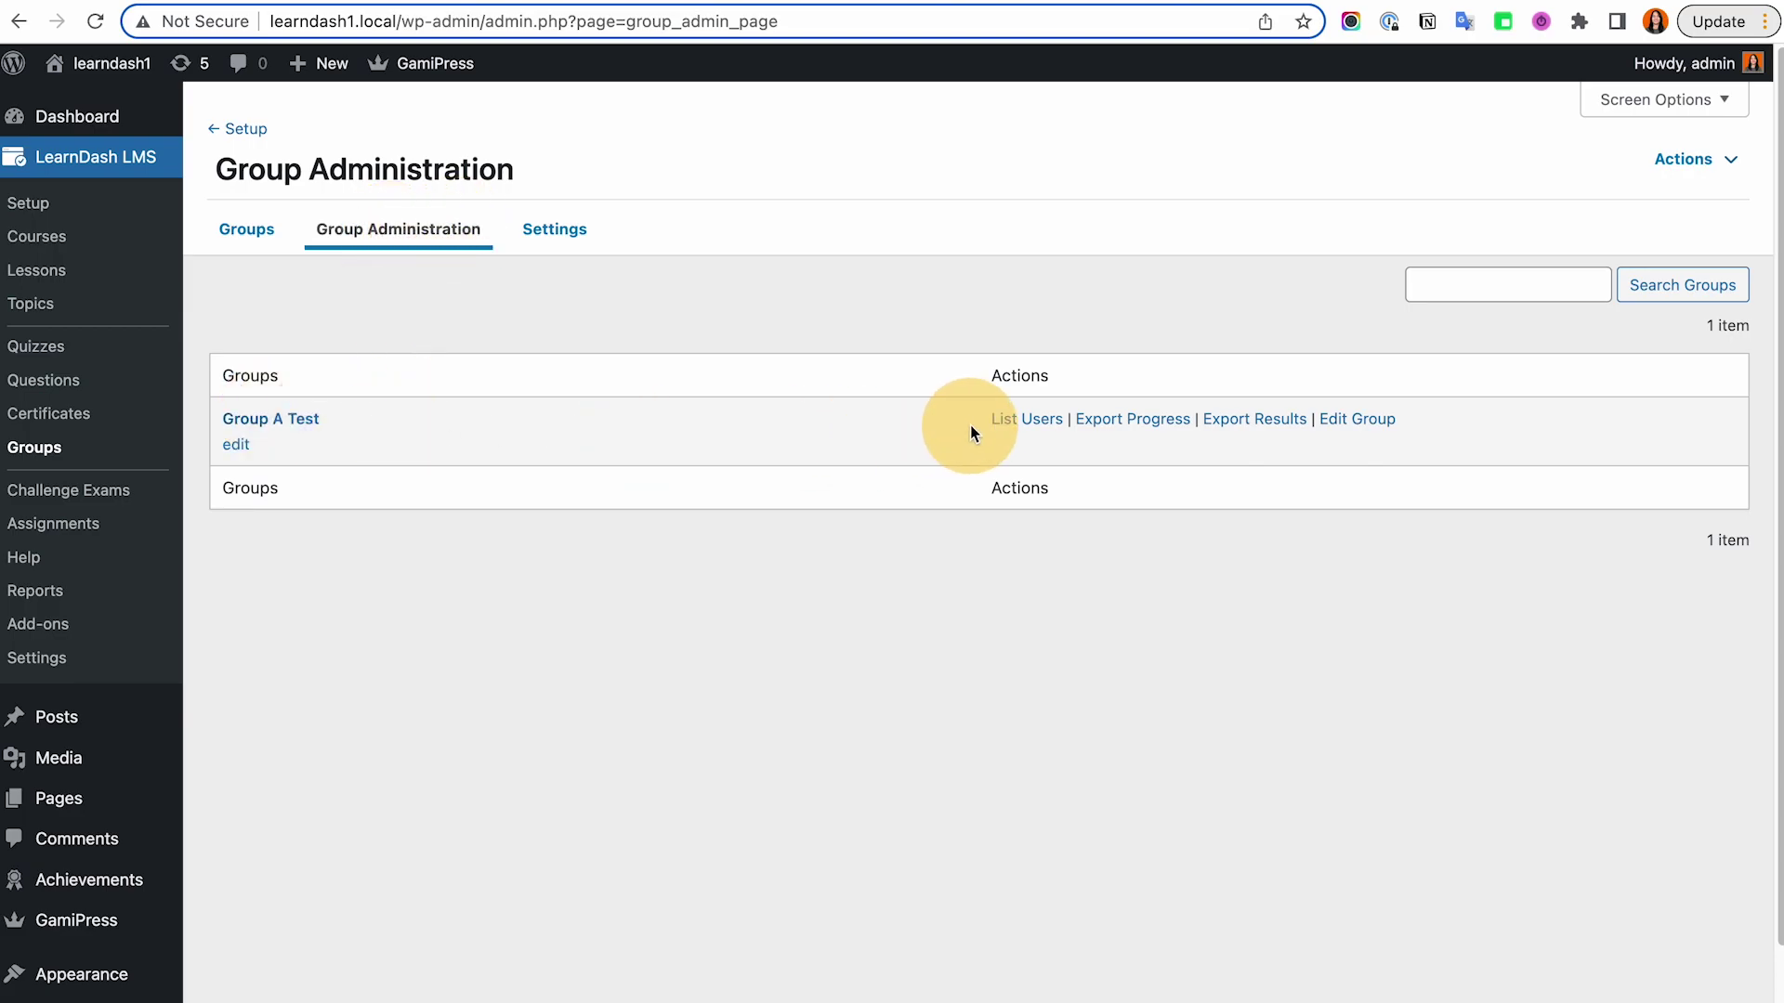
{"action": "left_click", "coordinate": [247, 228]}
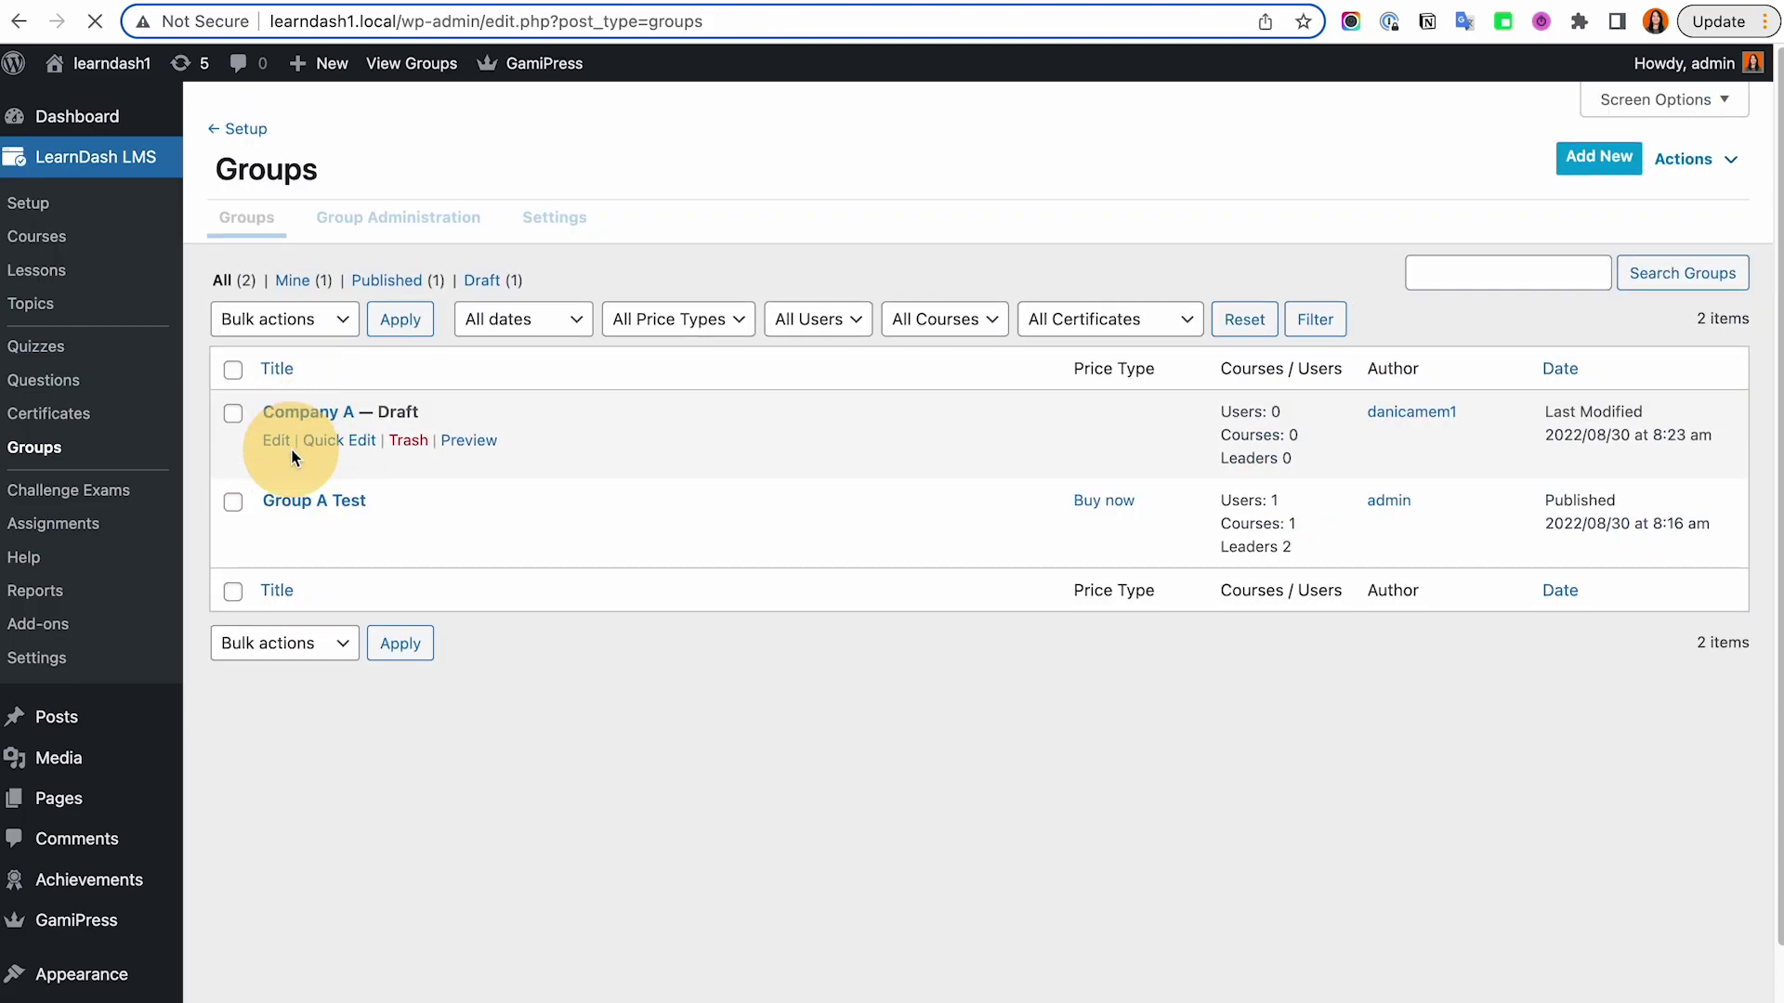
{"action": "left_click", "coordinate": [386, 226]}
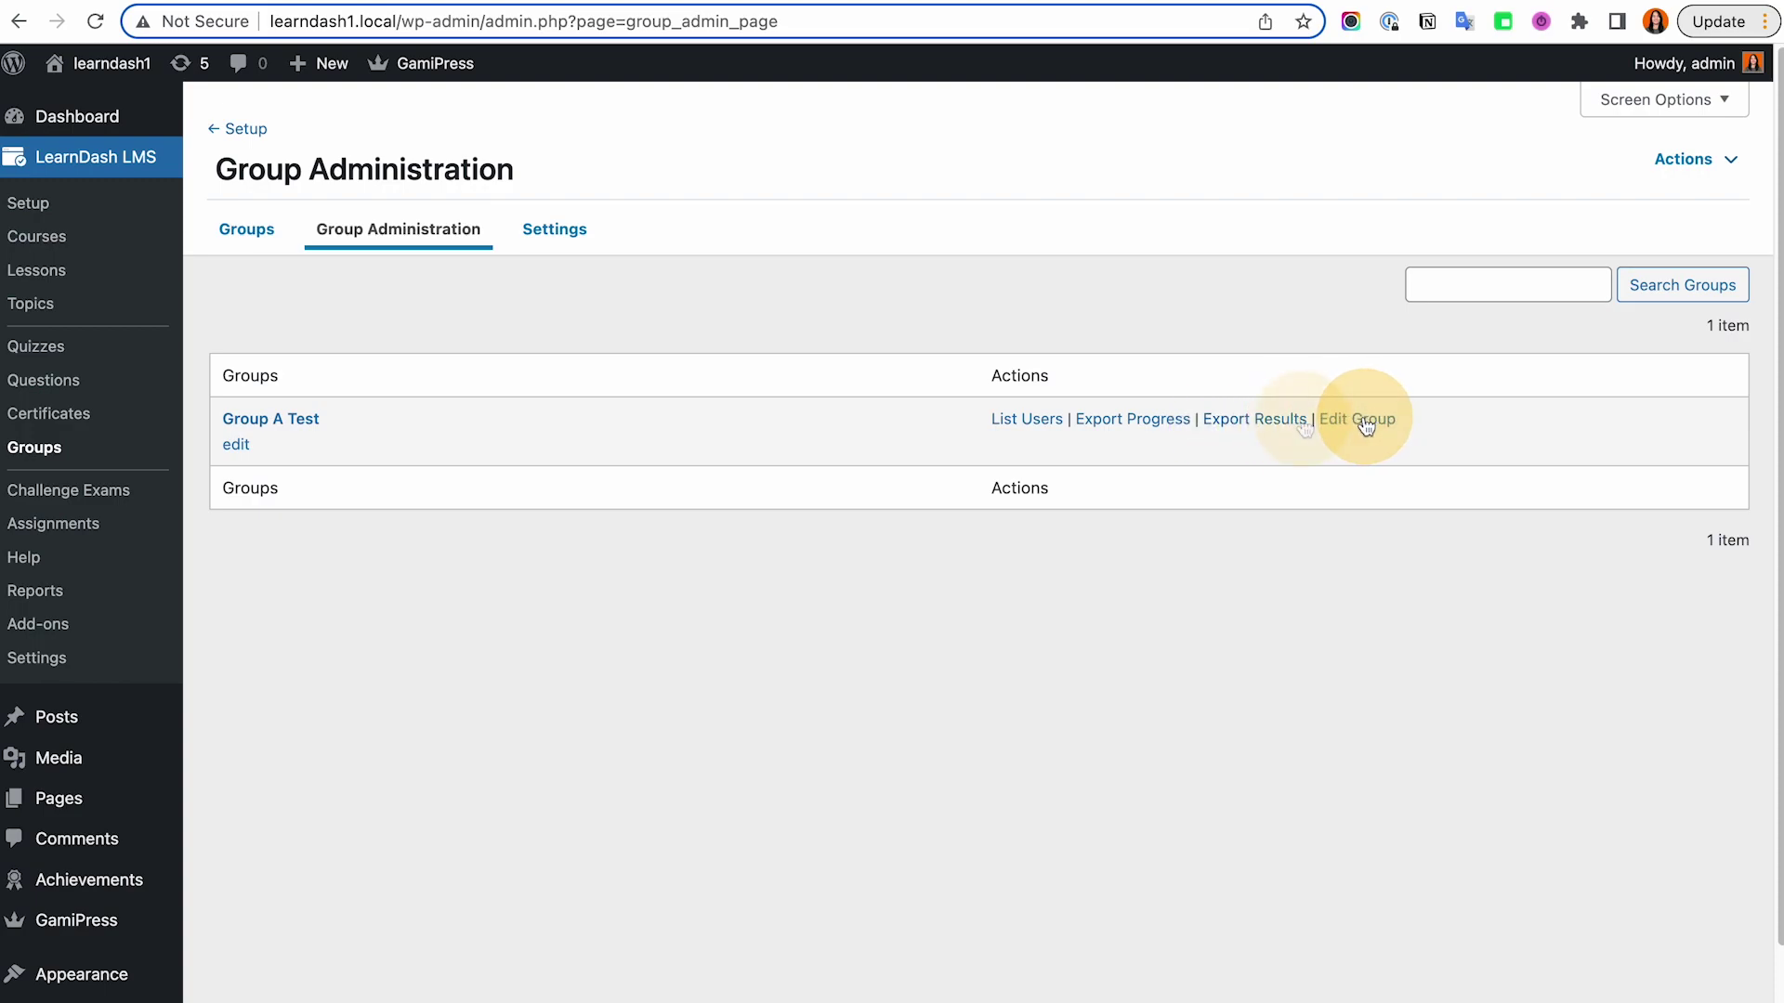
Export the progress of Group A Test and inspect the columns of the exported report in the spreadsheet app
{"action": "left_click", "coordinate": [1152, 419]}
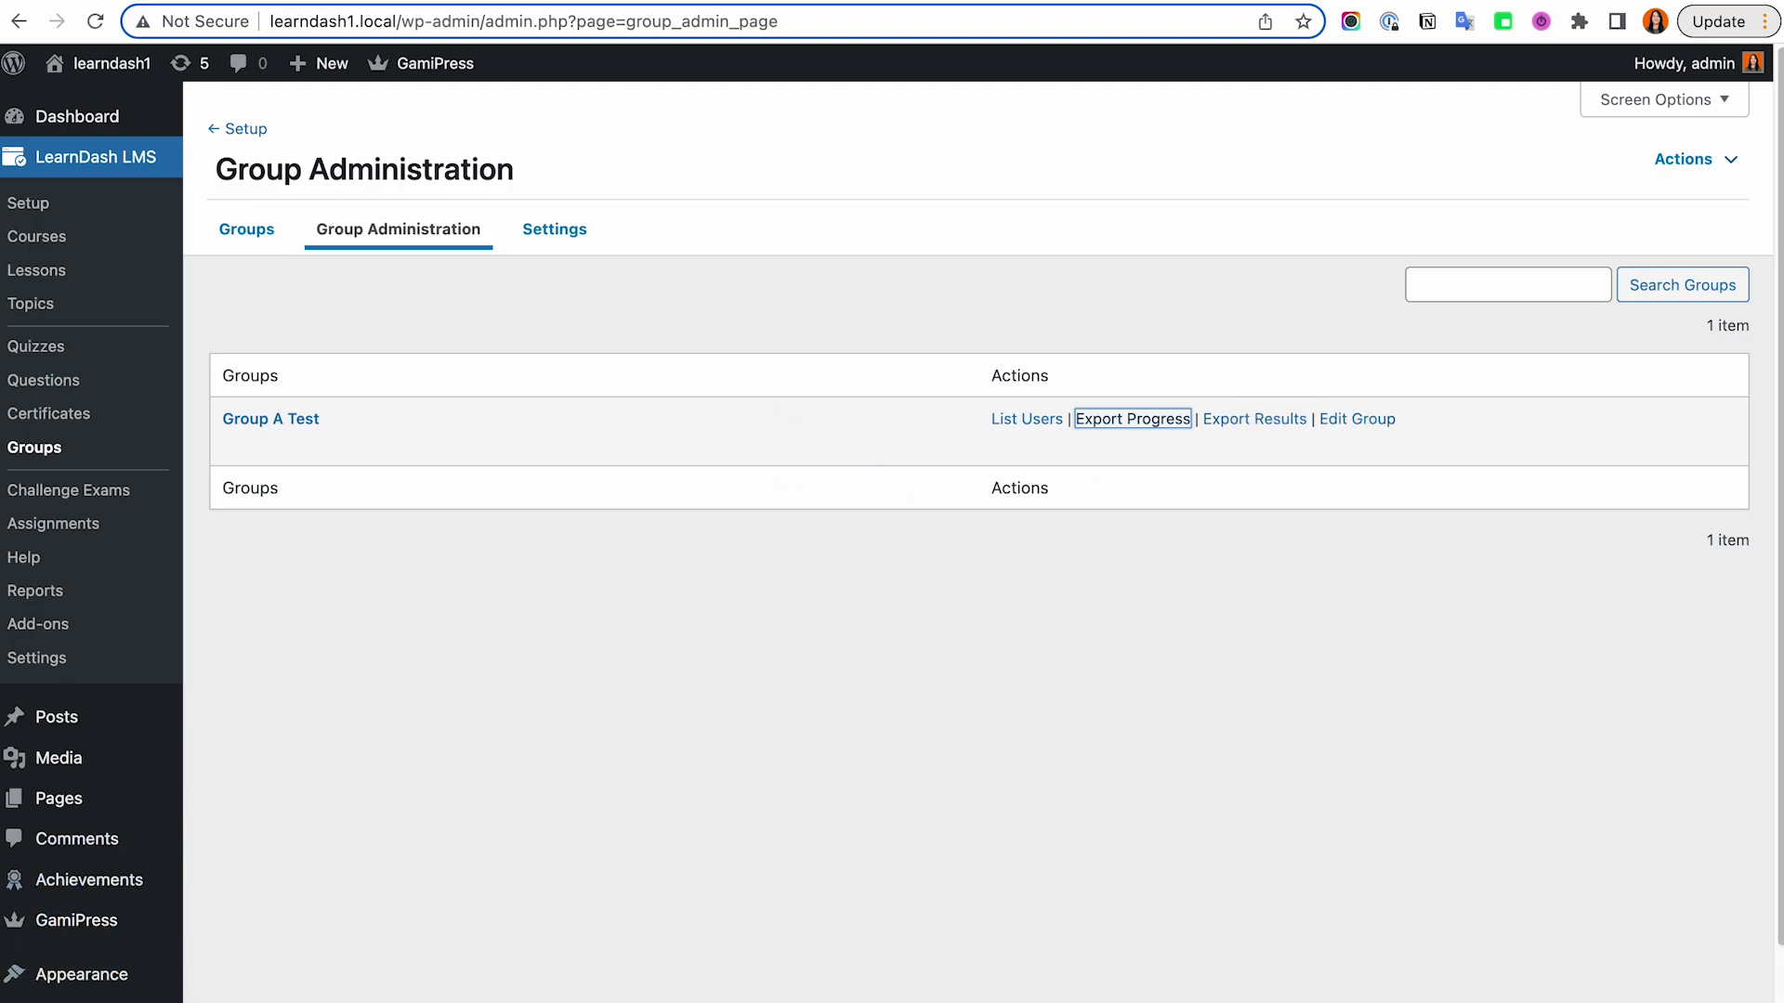
{"action": "left_click", "coordinate": [824, 992]}
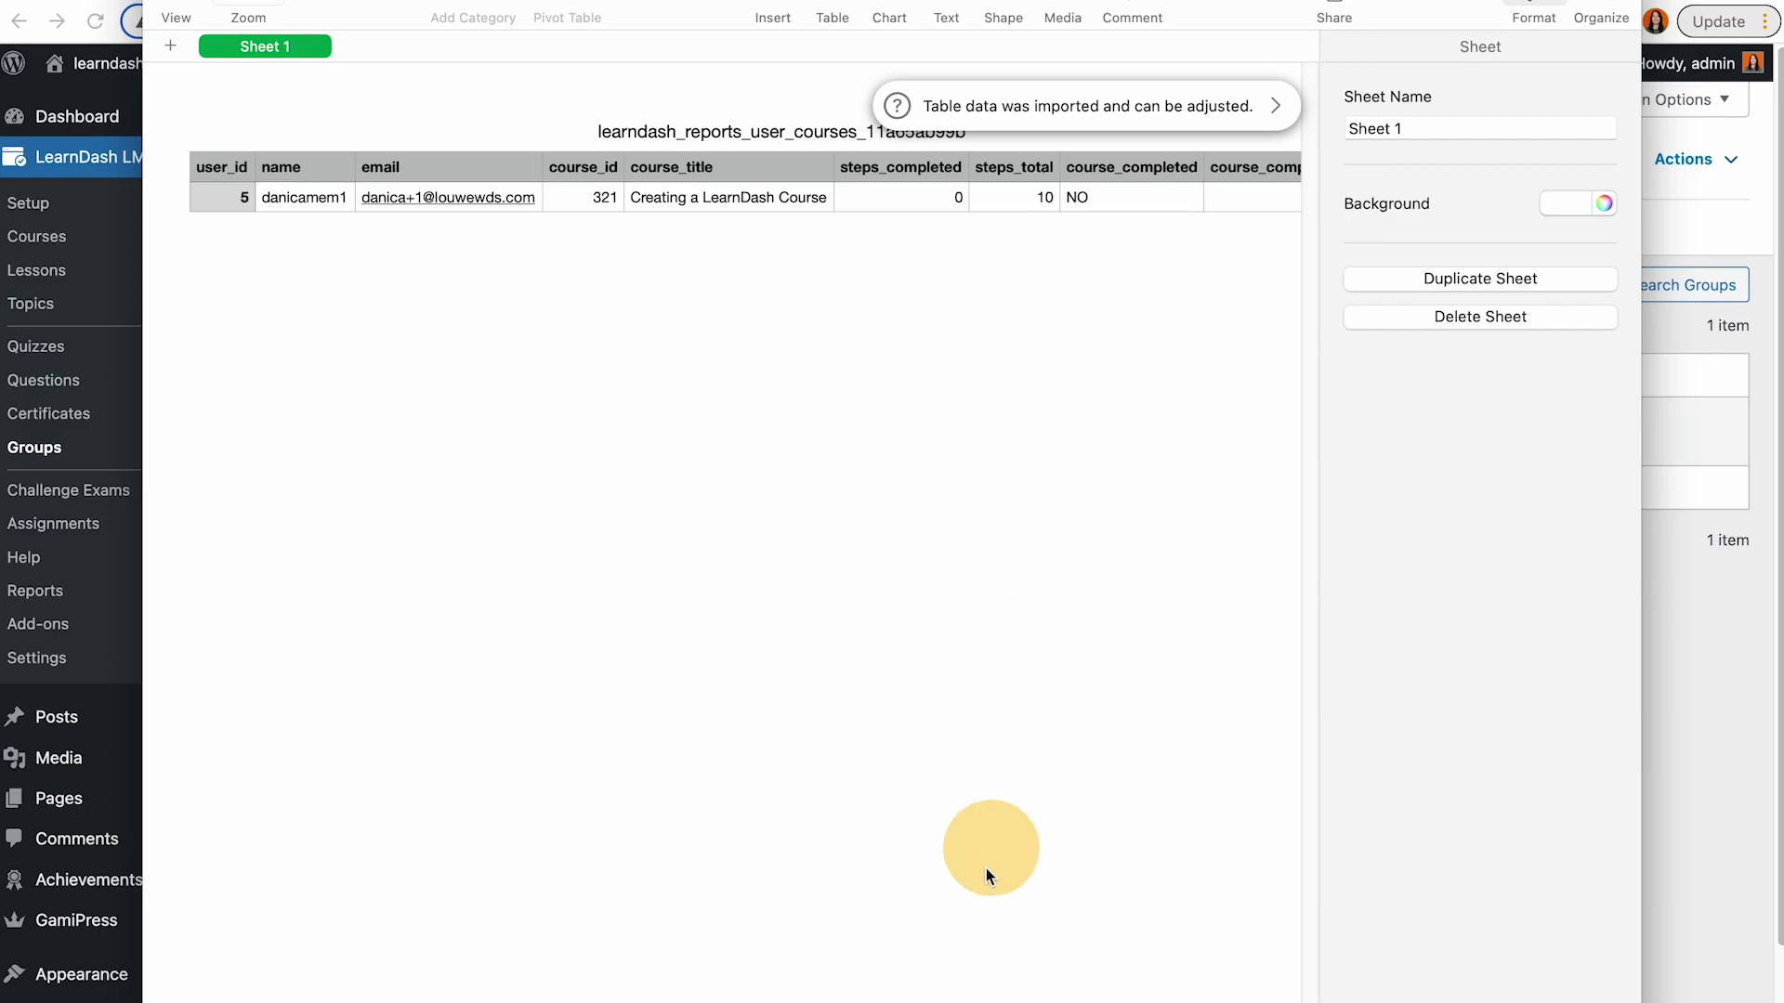
{"action": "scroll", "coordinate": [650, 186], "scroll_direction": "right", "scroll_amount": 3}
{"action": "scroll", "coordinate": [650, 185], "scroll_direction": "left", "scroll_amount": 3}
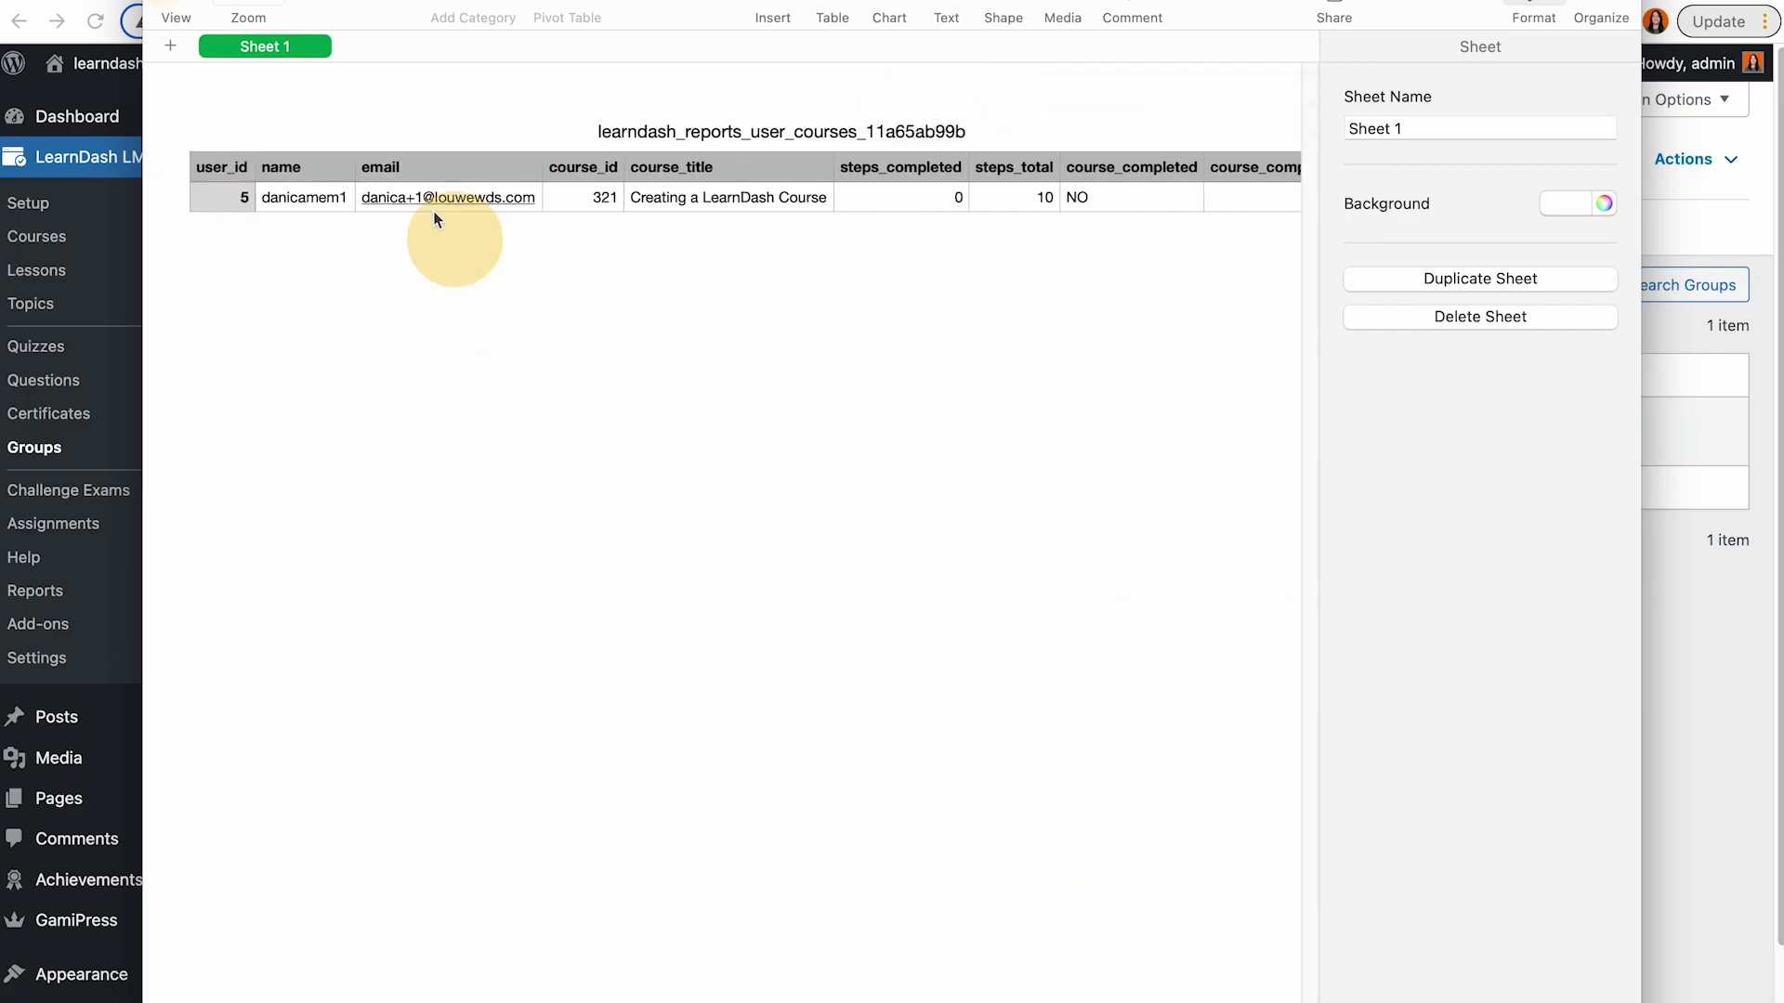
Close the exported progress report and open the LearnDash Groups settings
{"action": "key", "text": "super+q"}
{"action": "left_click", "coordinate": [554, 229]}
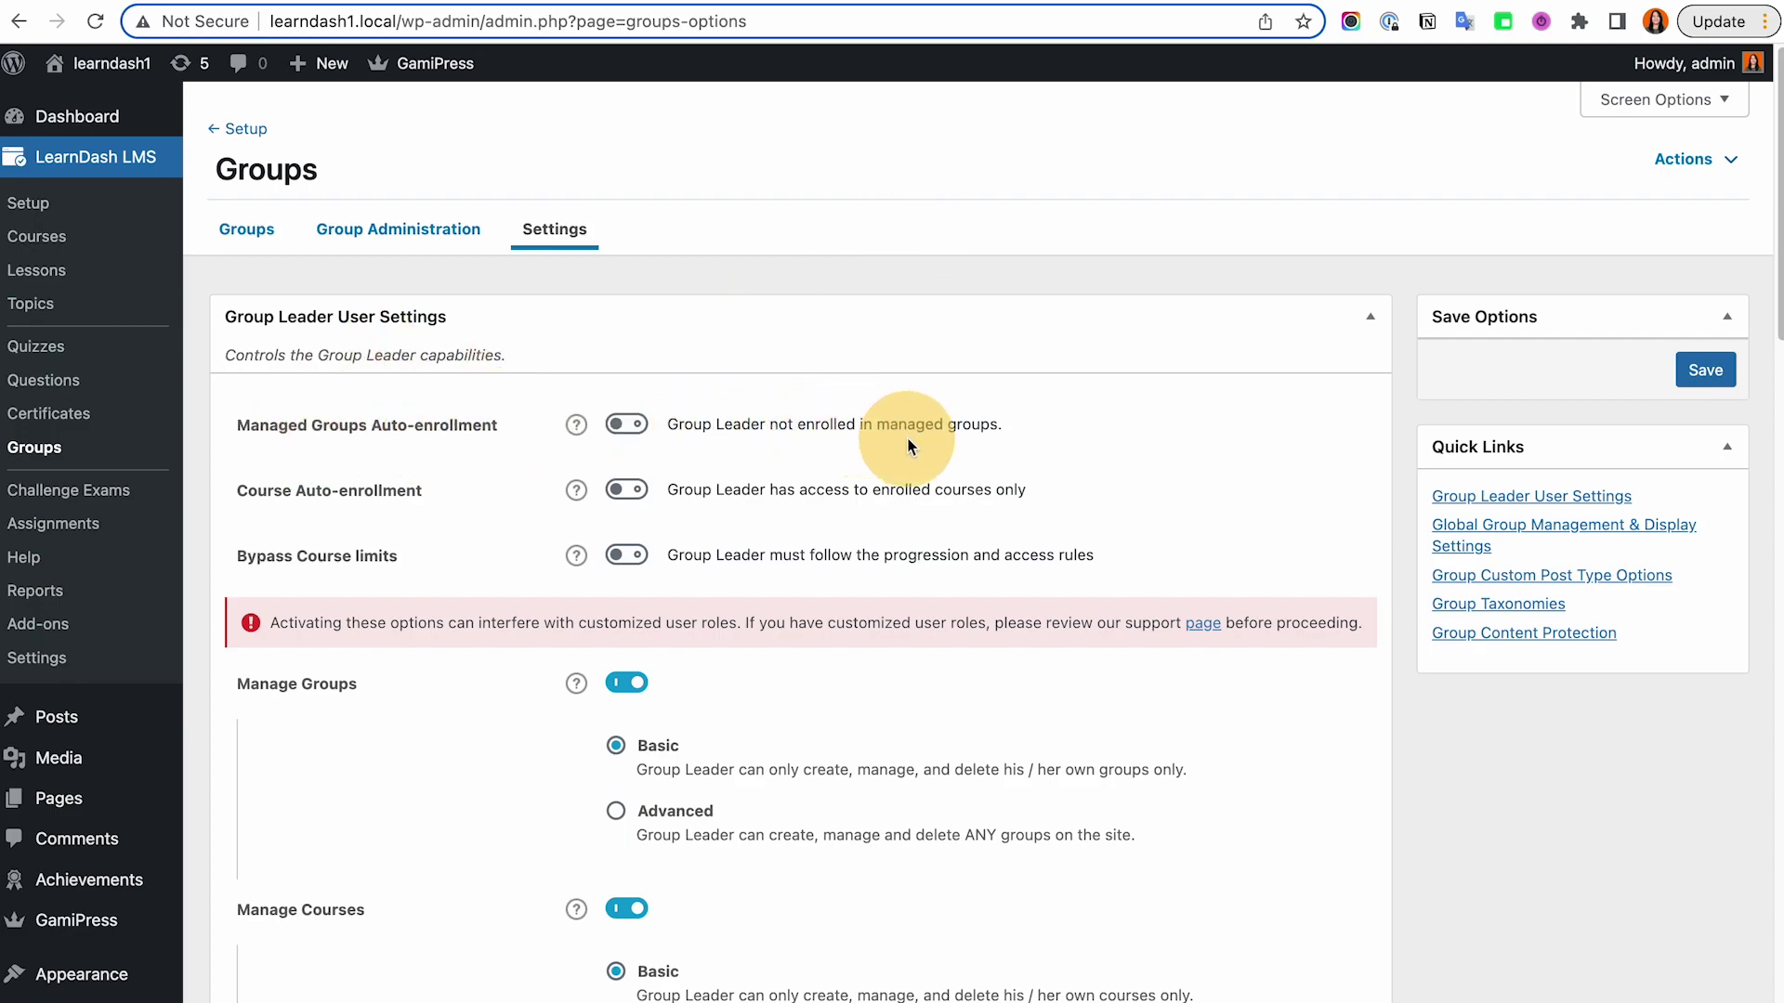
Turn on Managed Groups Auto-enrollment and Course Auto-enrollment in the Group Leader User Settings
{"action": "left_click", "coordinate": [629, 425]}
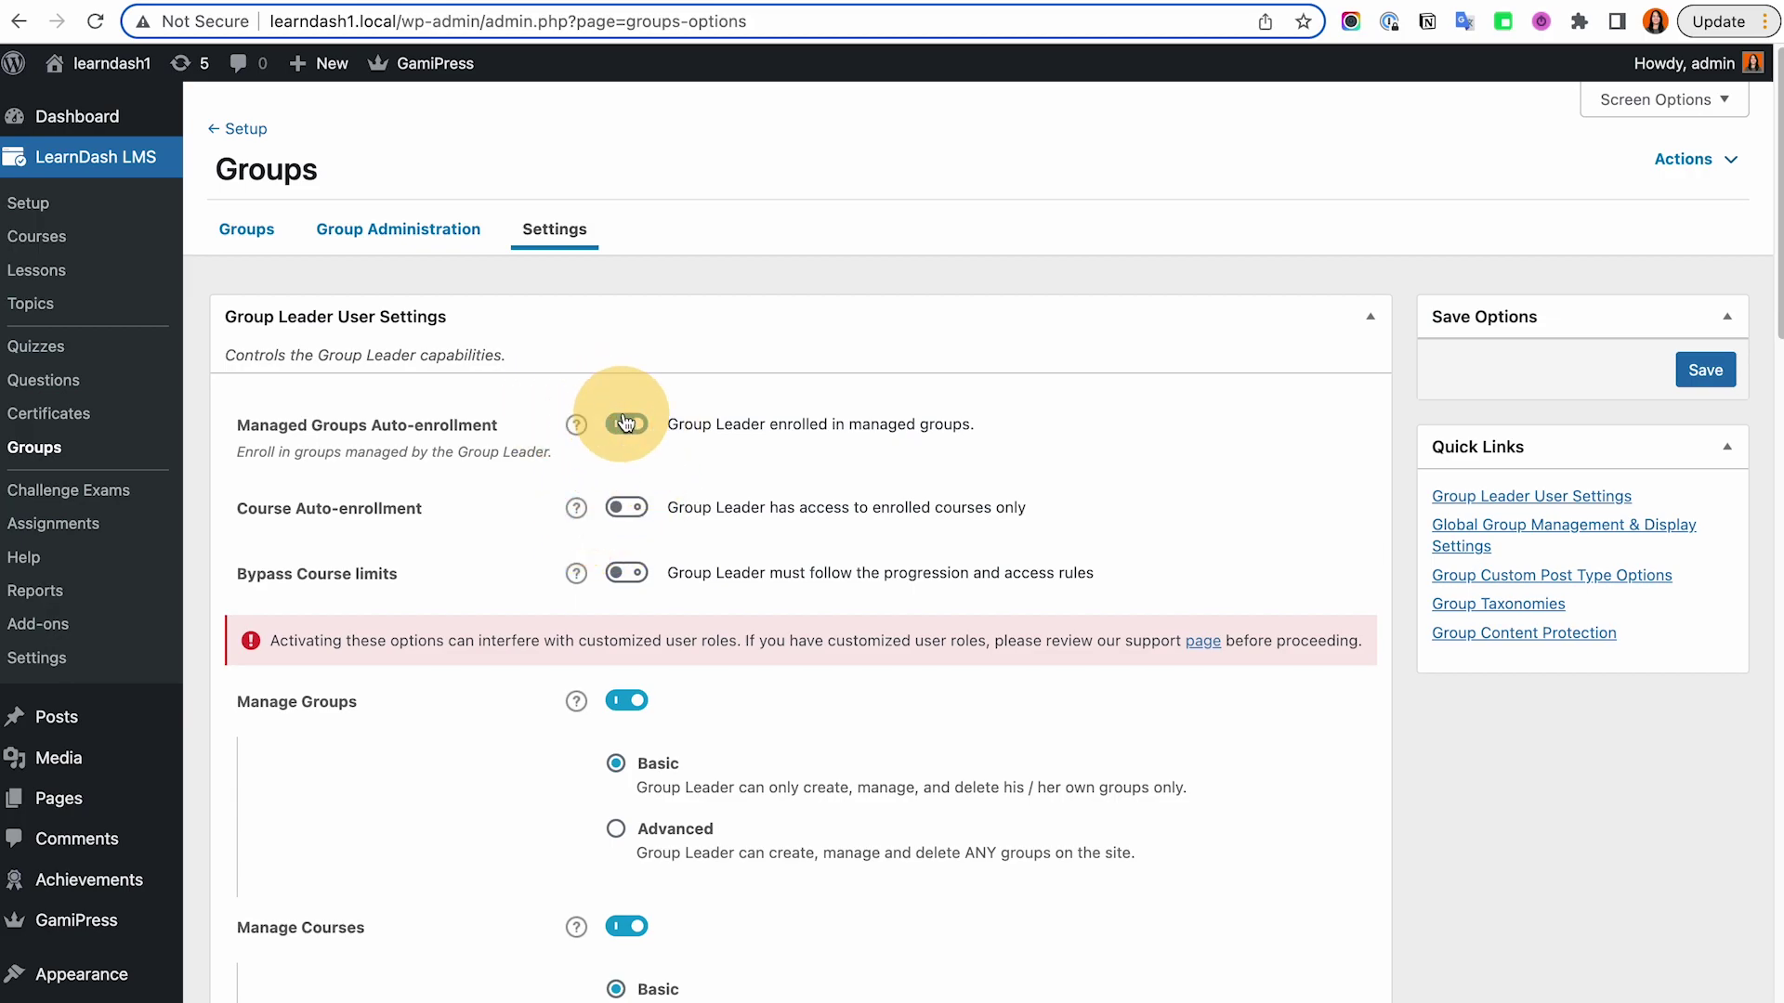
{"action": "left_click", "coordinate": [632, 429]}
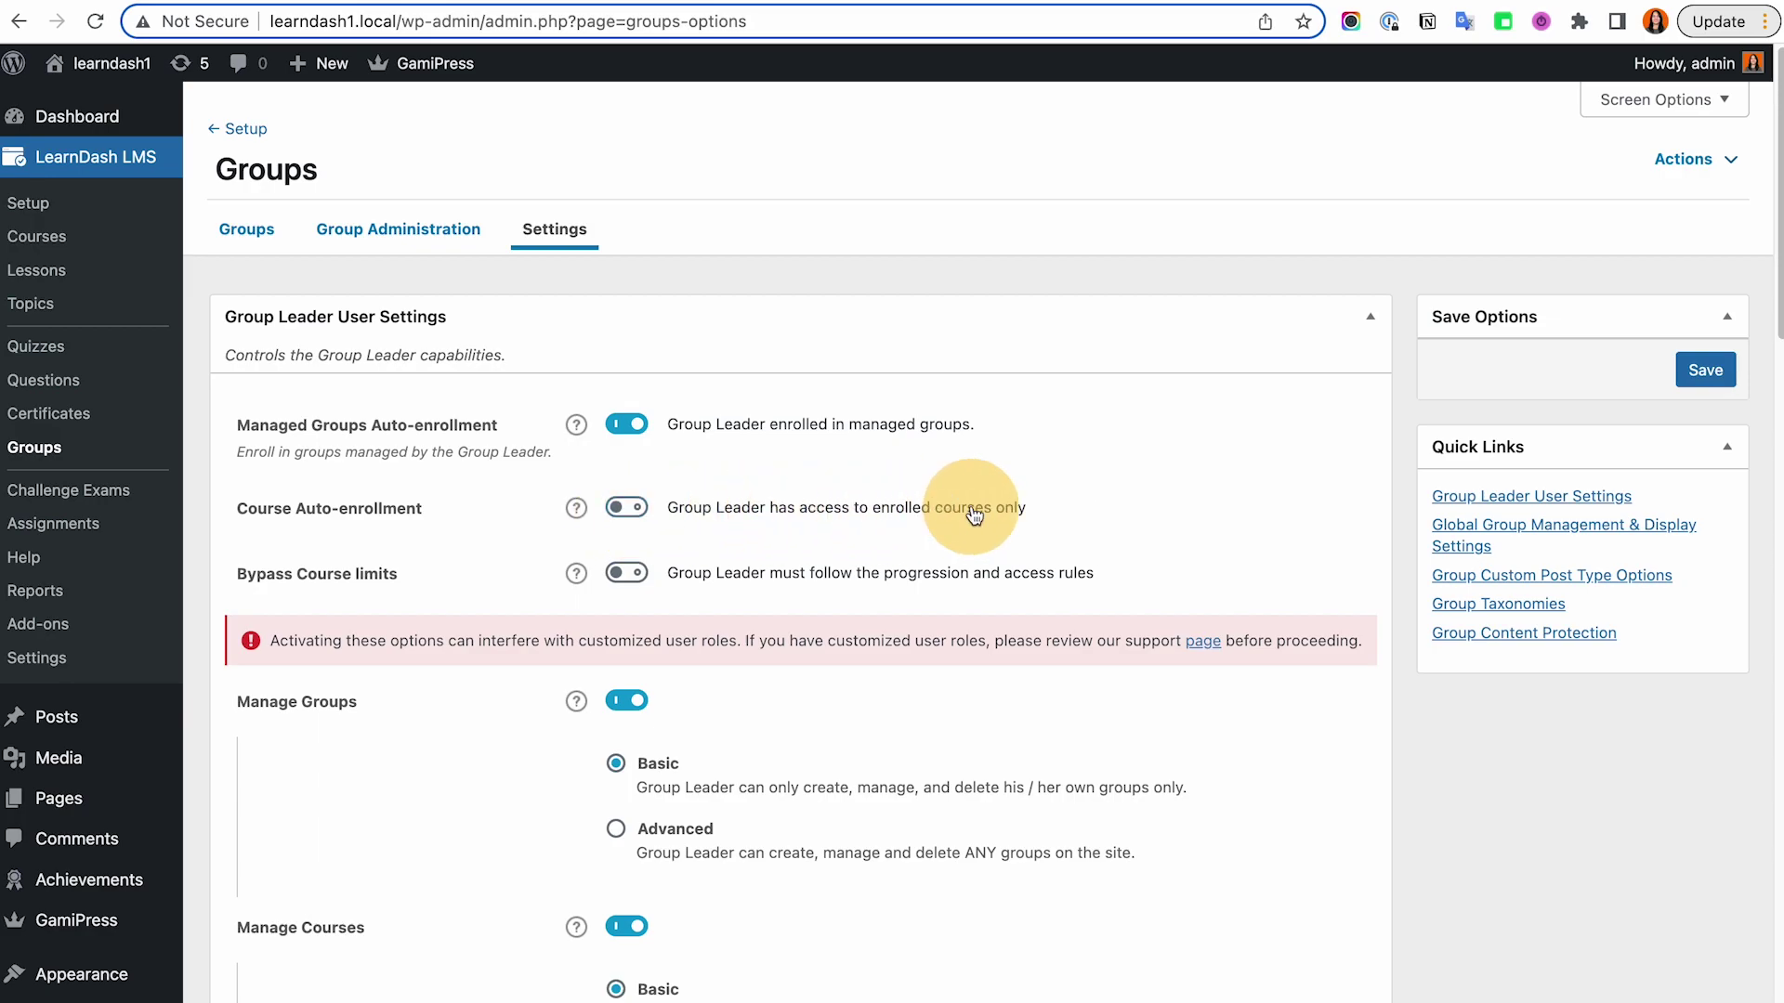
{"action": "left_click", "coordinate": [622, 508]}
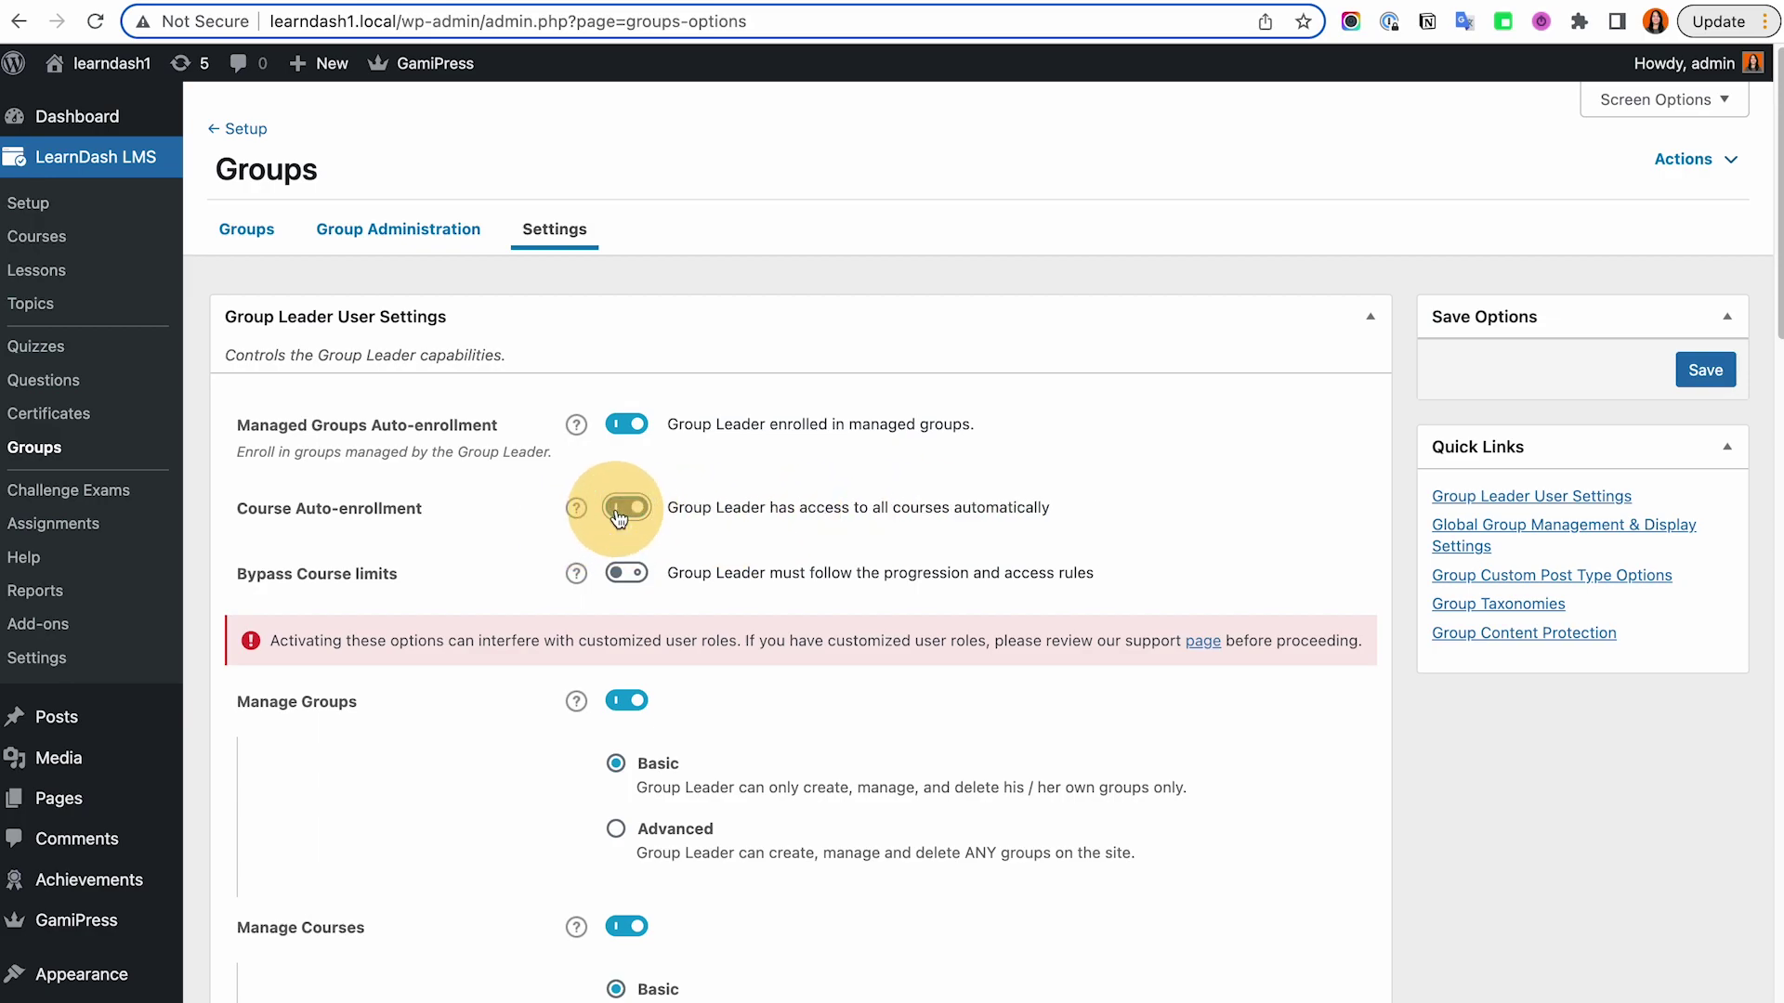
{"action": "left_click", "coordinate": [626, 521]}
{"action": "left_click", "coordinate": [626, 522]}
{"action": "left_click", "coordinate": [626, 520]}
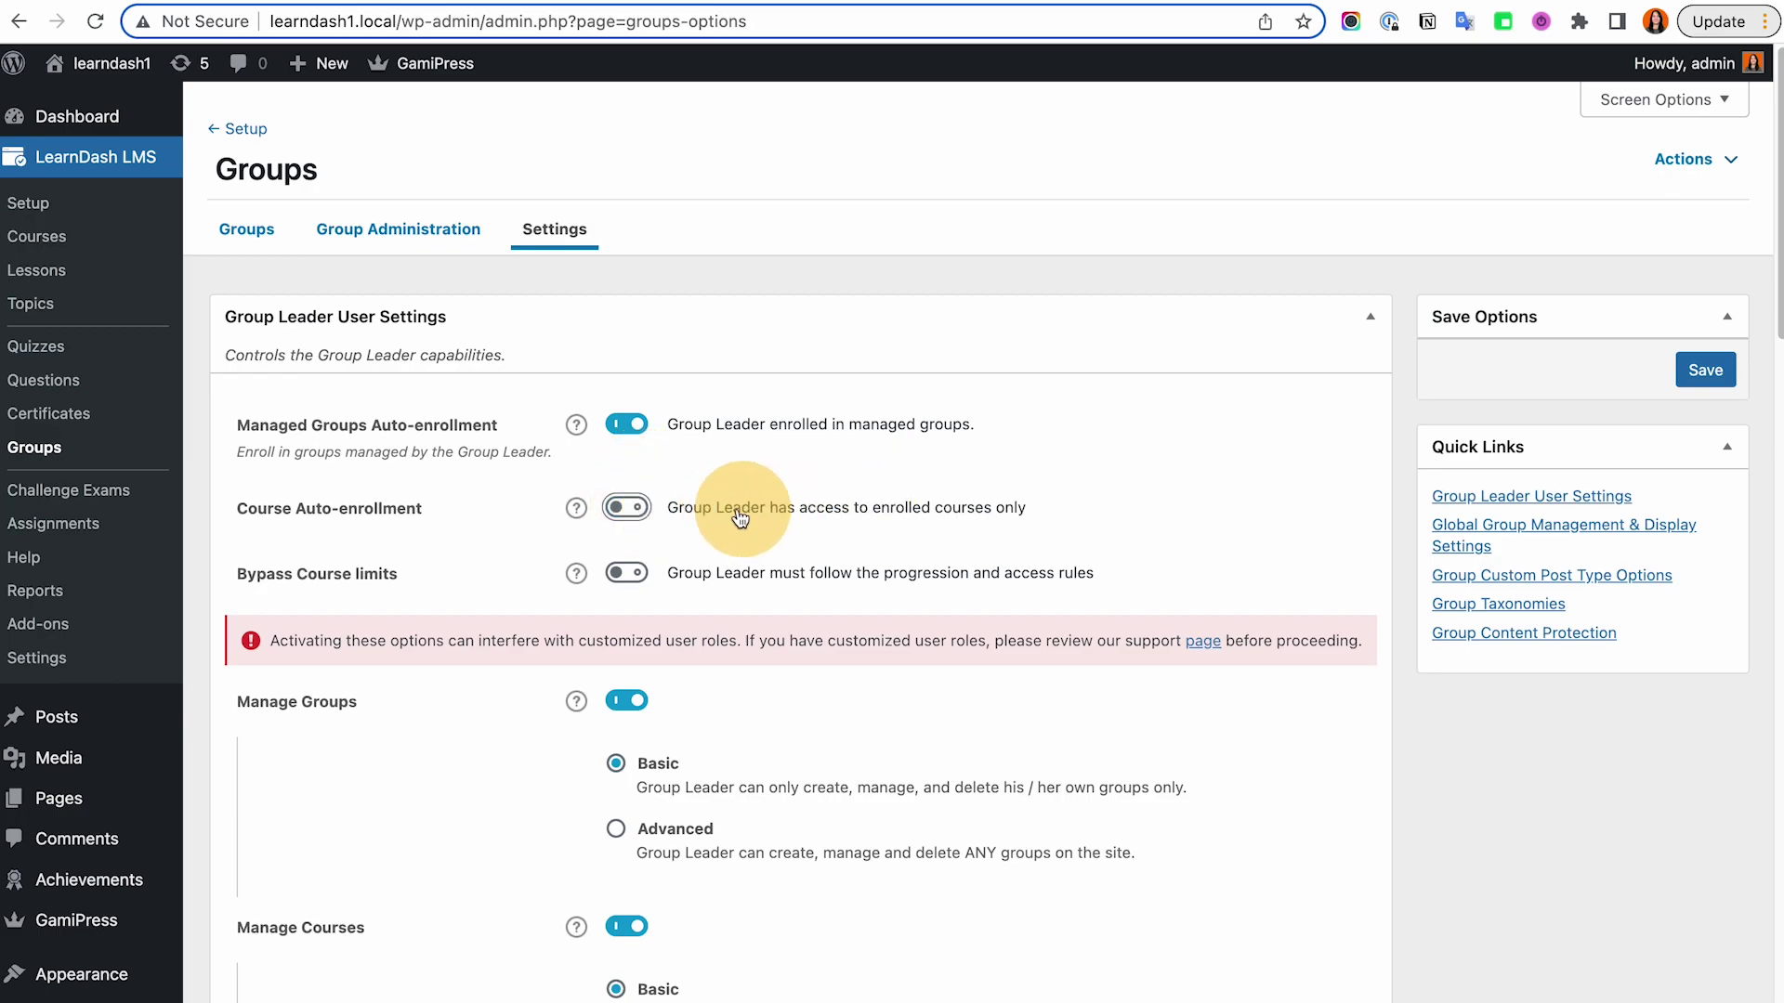
{"action": "left_click", "coordinate": [624, 509]}
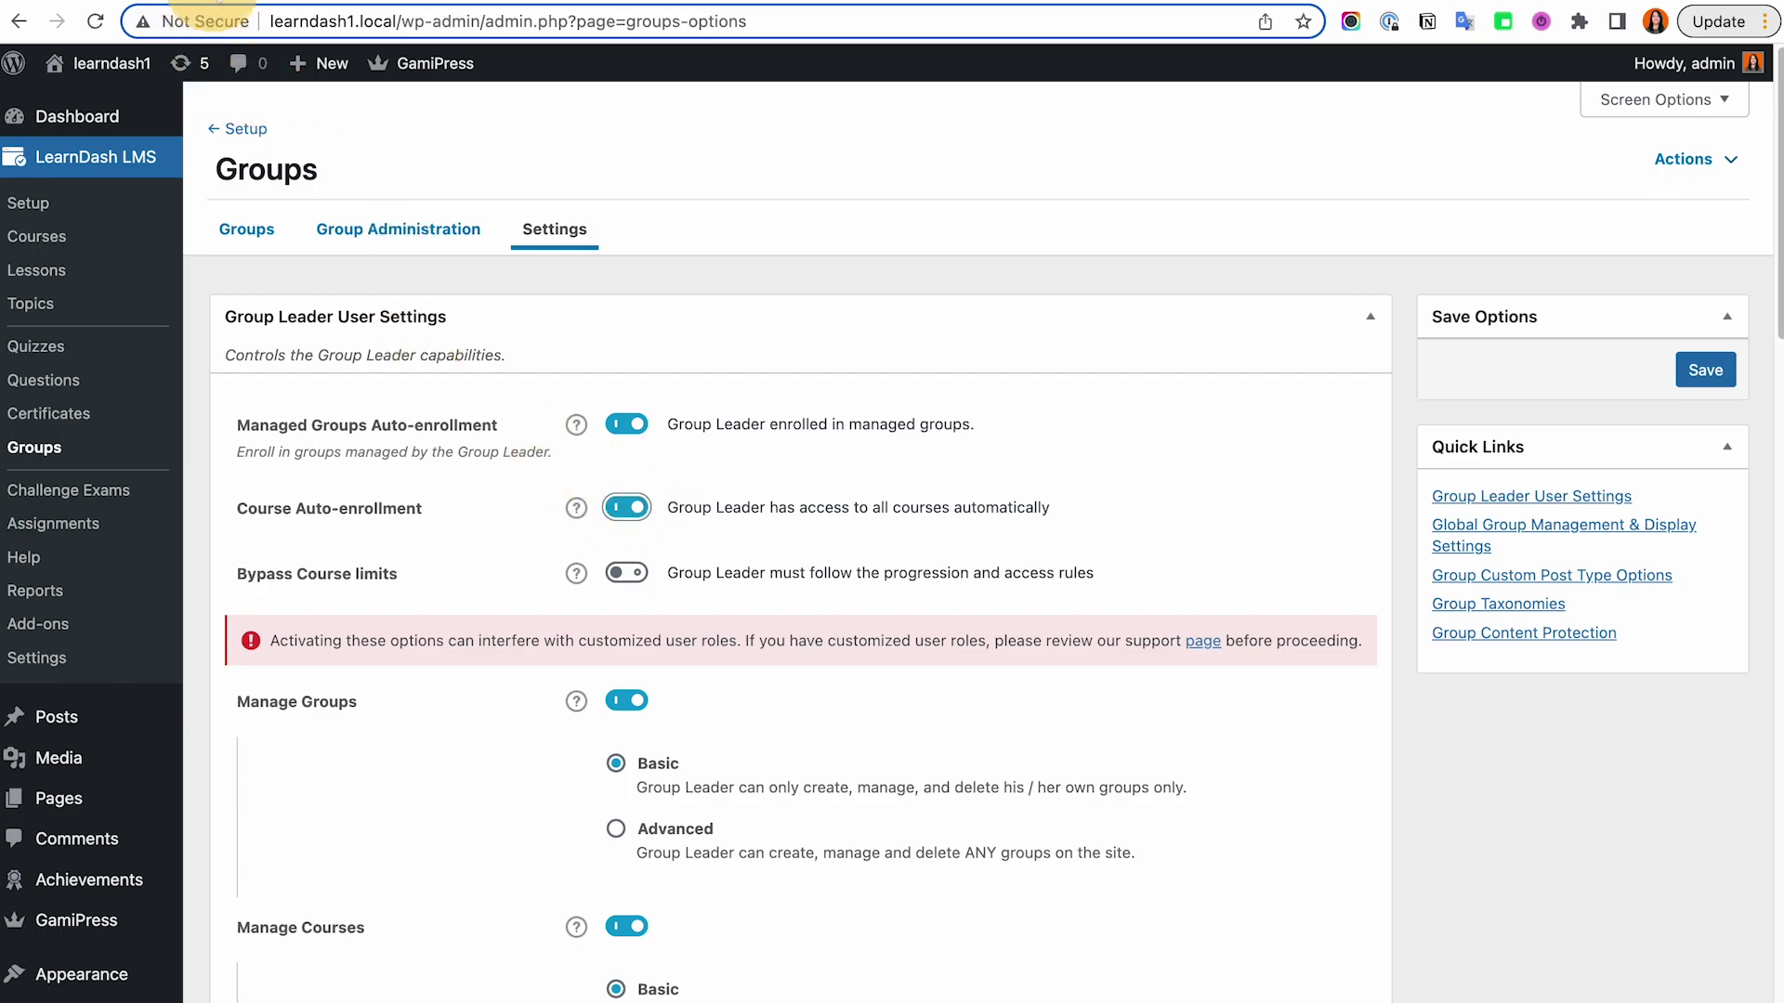
Look up the Groups node on the Miro board and return to the LearnDash Groups settings
{"action": "left_click", "coordinate": [200, 9]}
{"action": "scroll", "coordinate": [557, 418], "scroll_direction": "left", "scroll_amount": 4}
{"action": "left_click", "coordinate": [641, 488]}
{"action": "scroll", "coordinate": [650, 465], "scroll_direction": "left", "scroll_amount": 4}
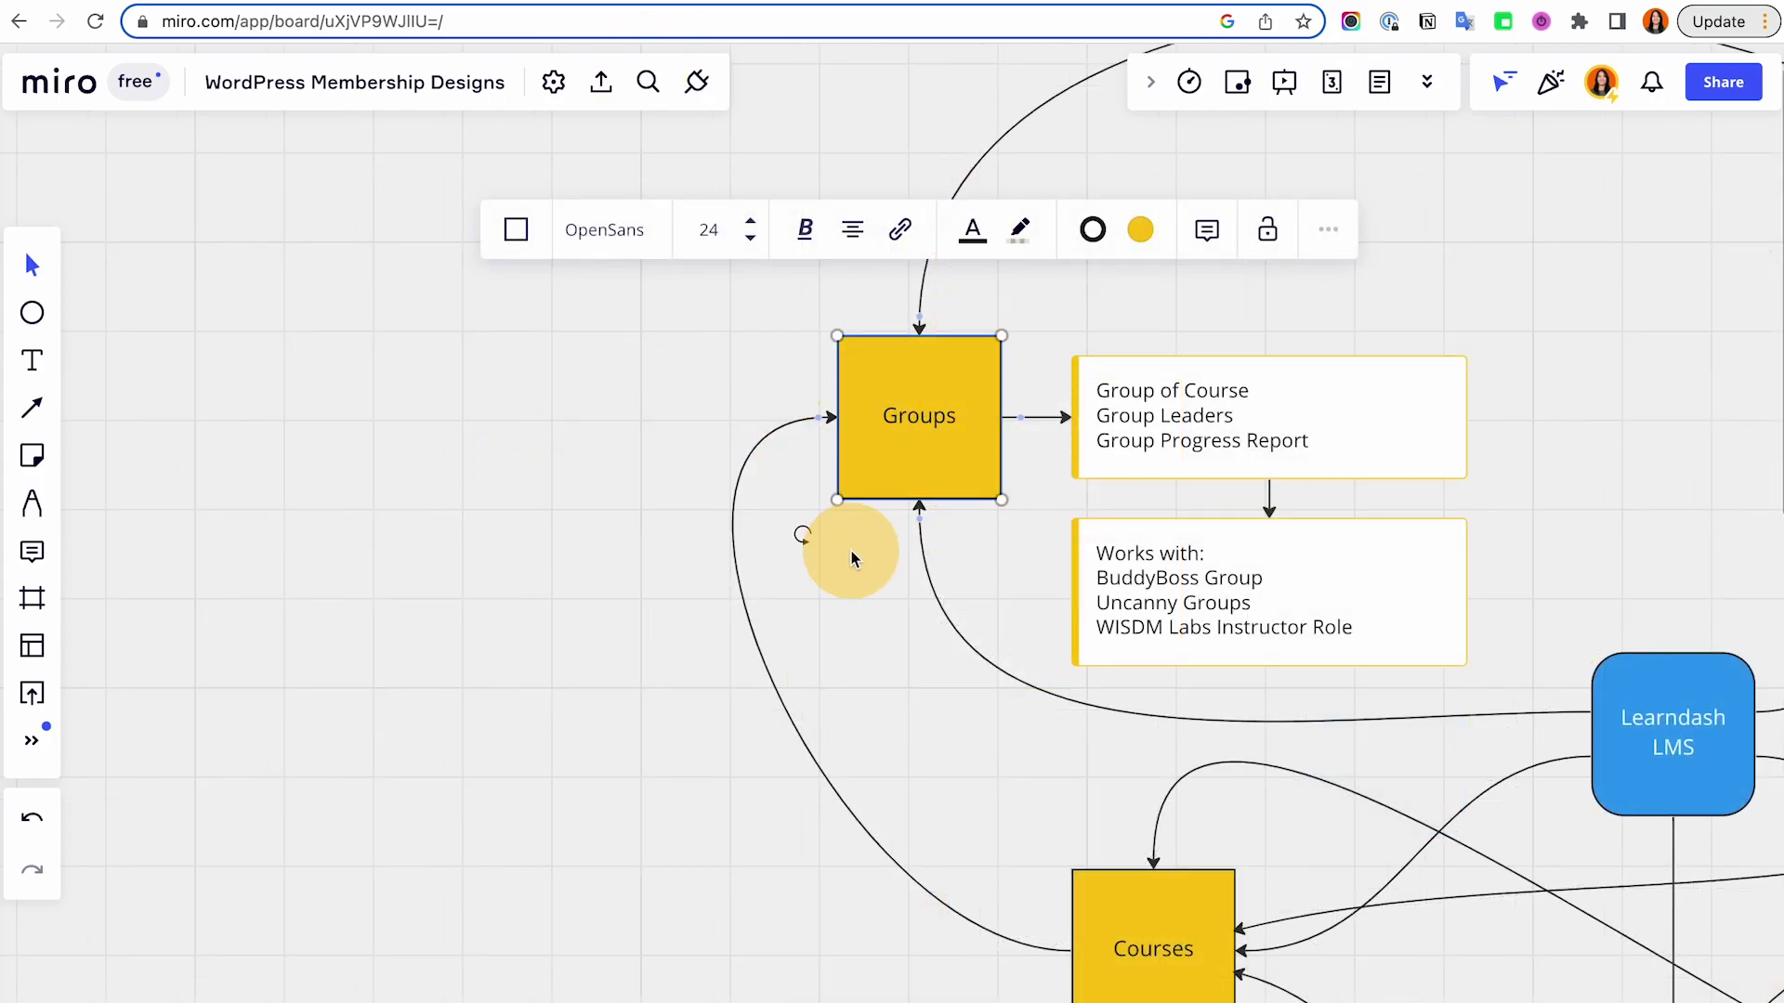
{"action": "left_click", "coordinate": [585, 5]}
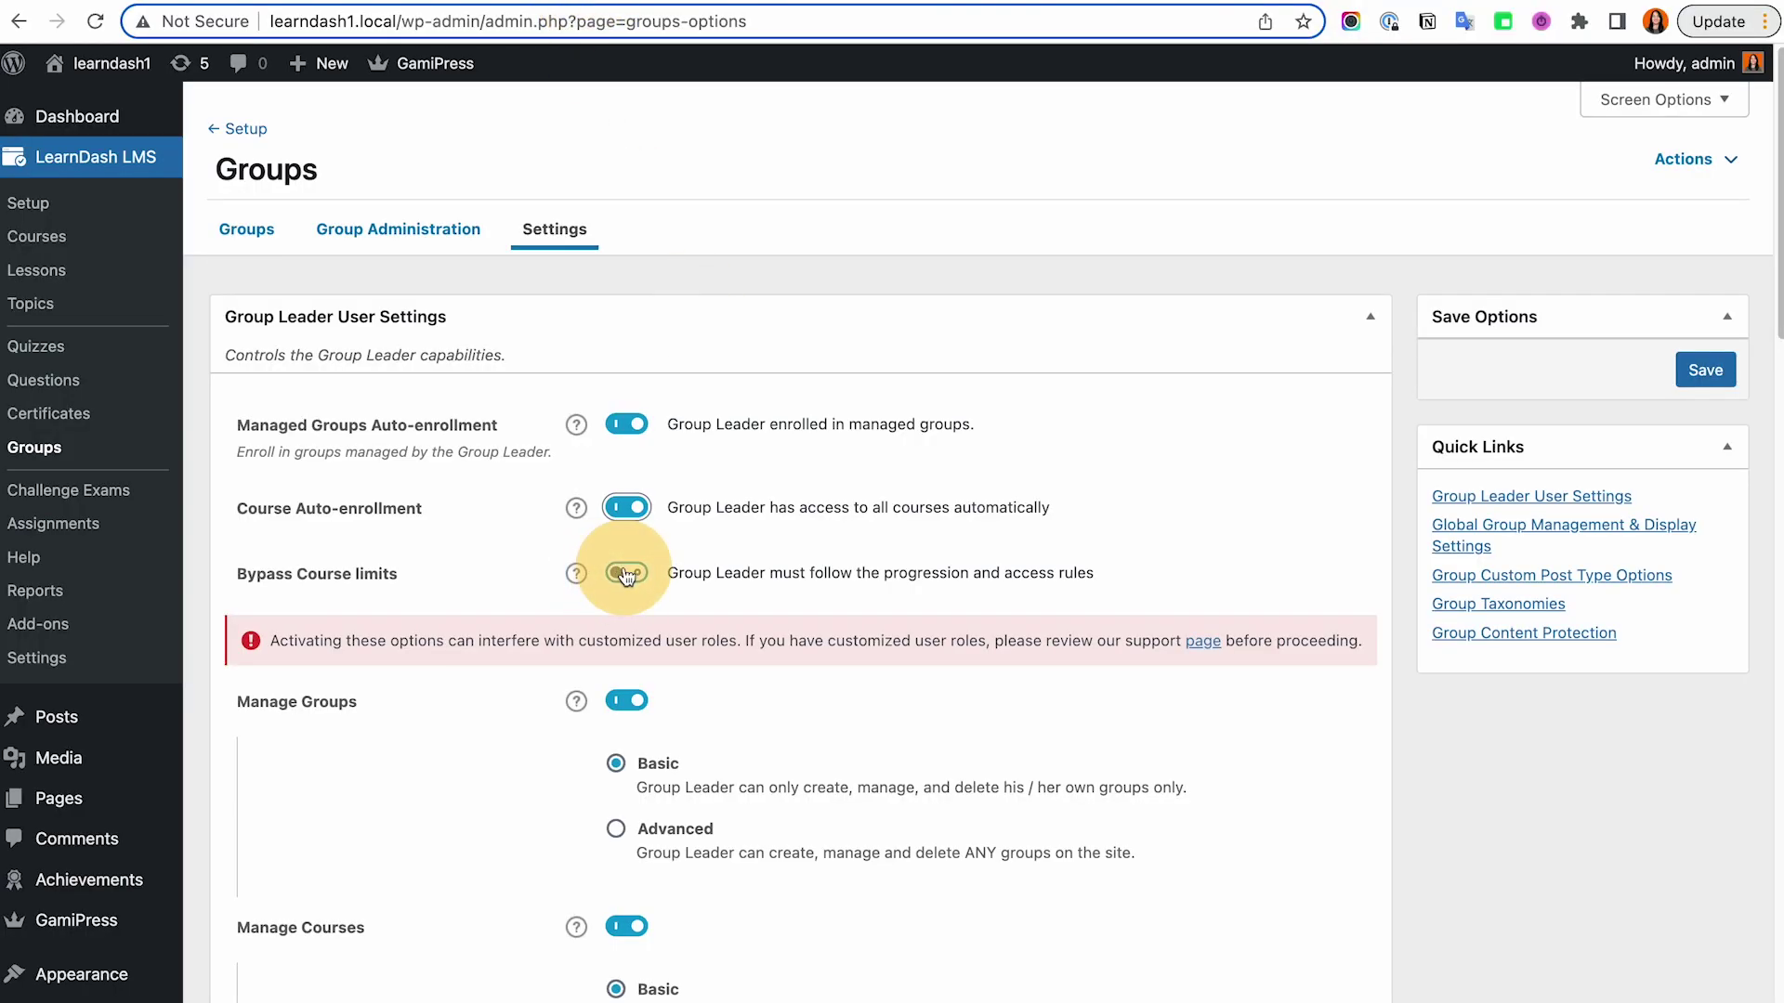
Turn off Course Auto-enrollment and Managed Groups Auto-enrollment for group leaders
{"action": "left_click", "coordinate": [626, 507]}
{"action": "left_click", "coordinate": [628, 425]}
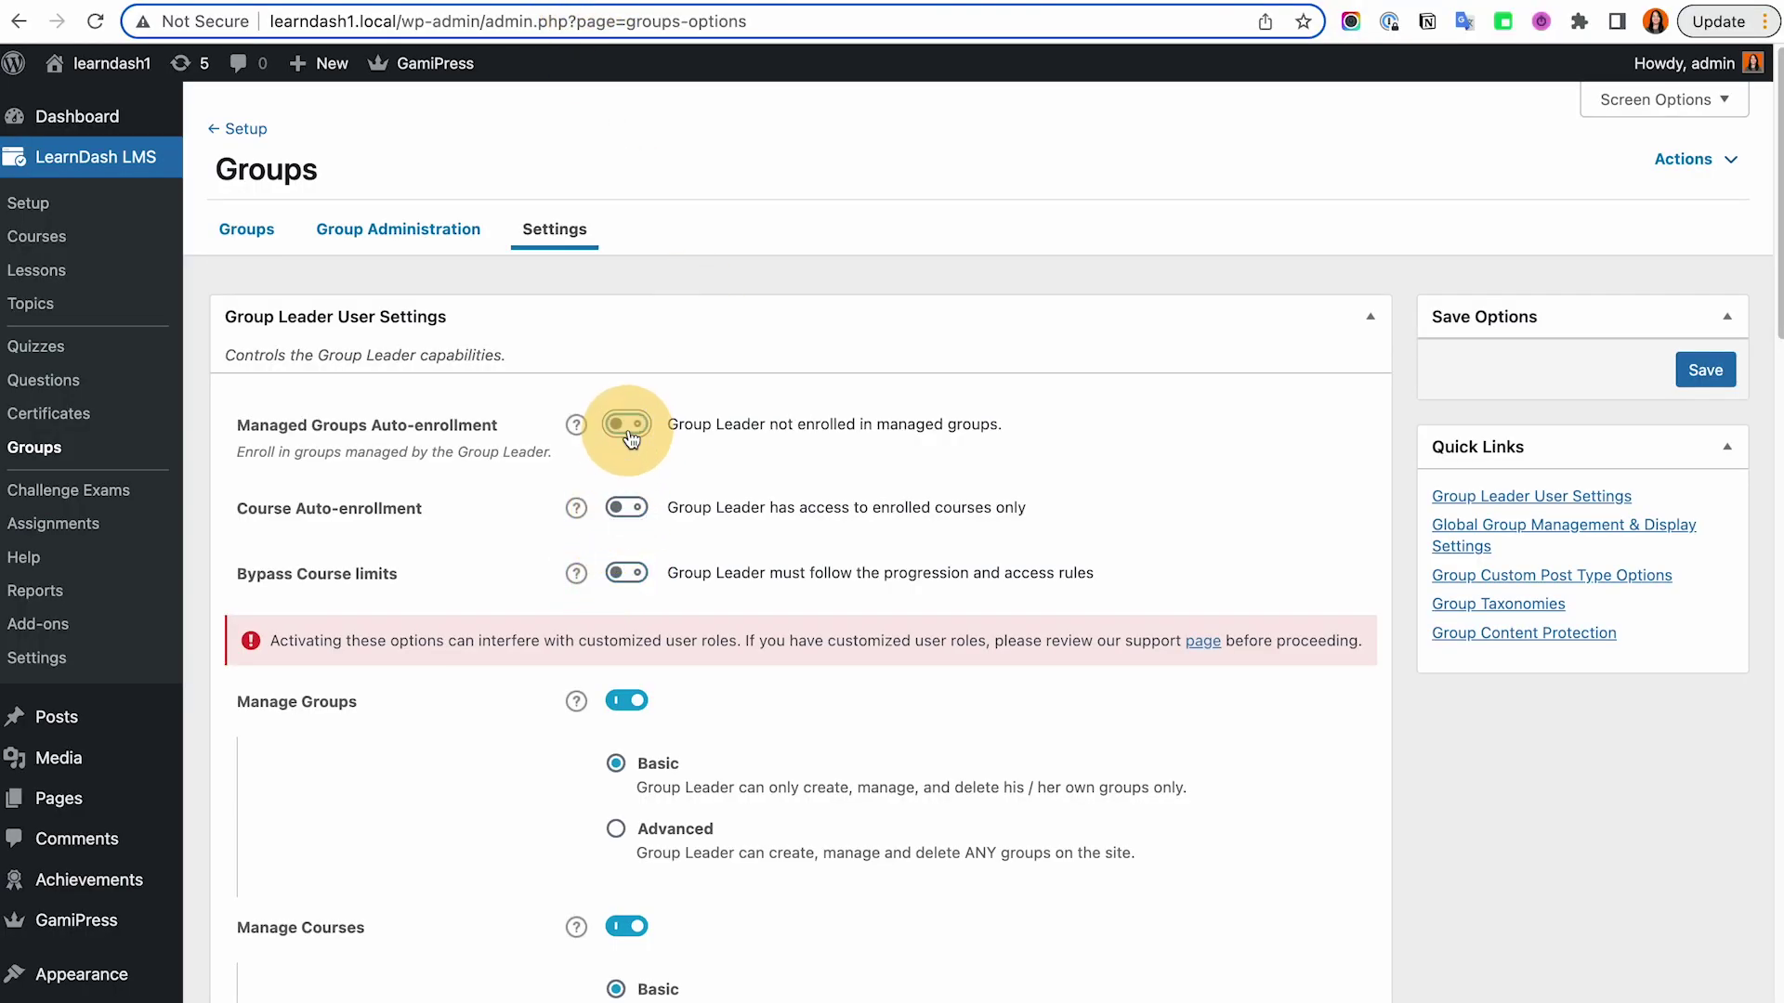
Turn off the Manage Groups capability in the Group Leader User Settings
{"action": "scroll", "coordinate": [637, 538], "scroll_direction": "down", "scroll_amount": 1}
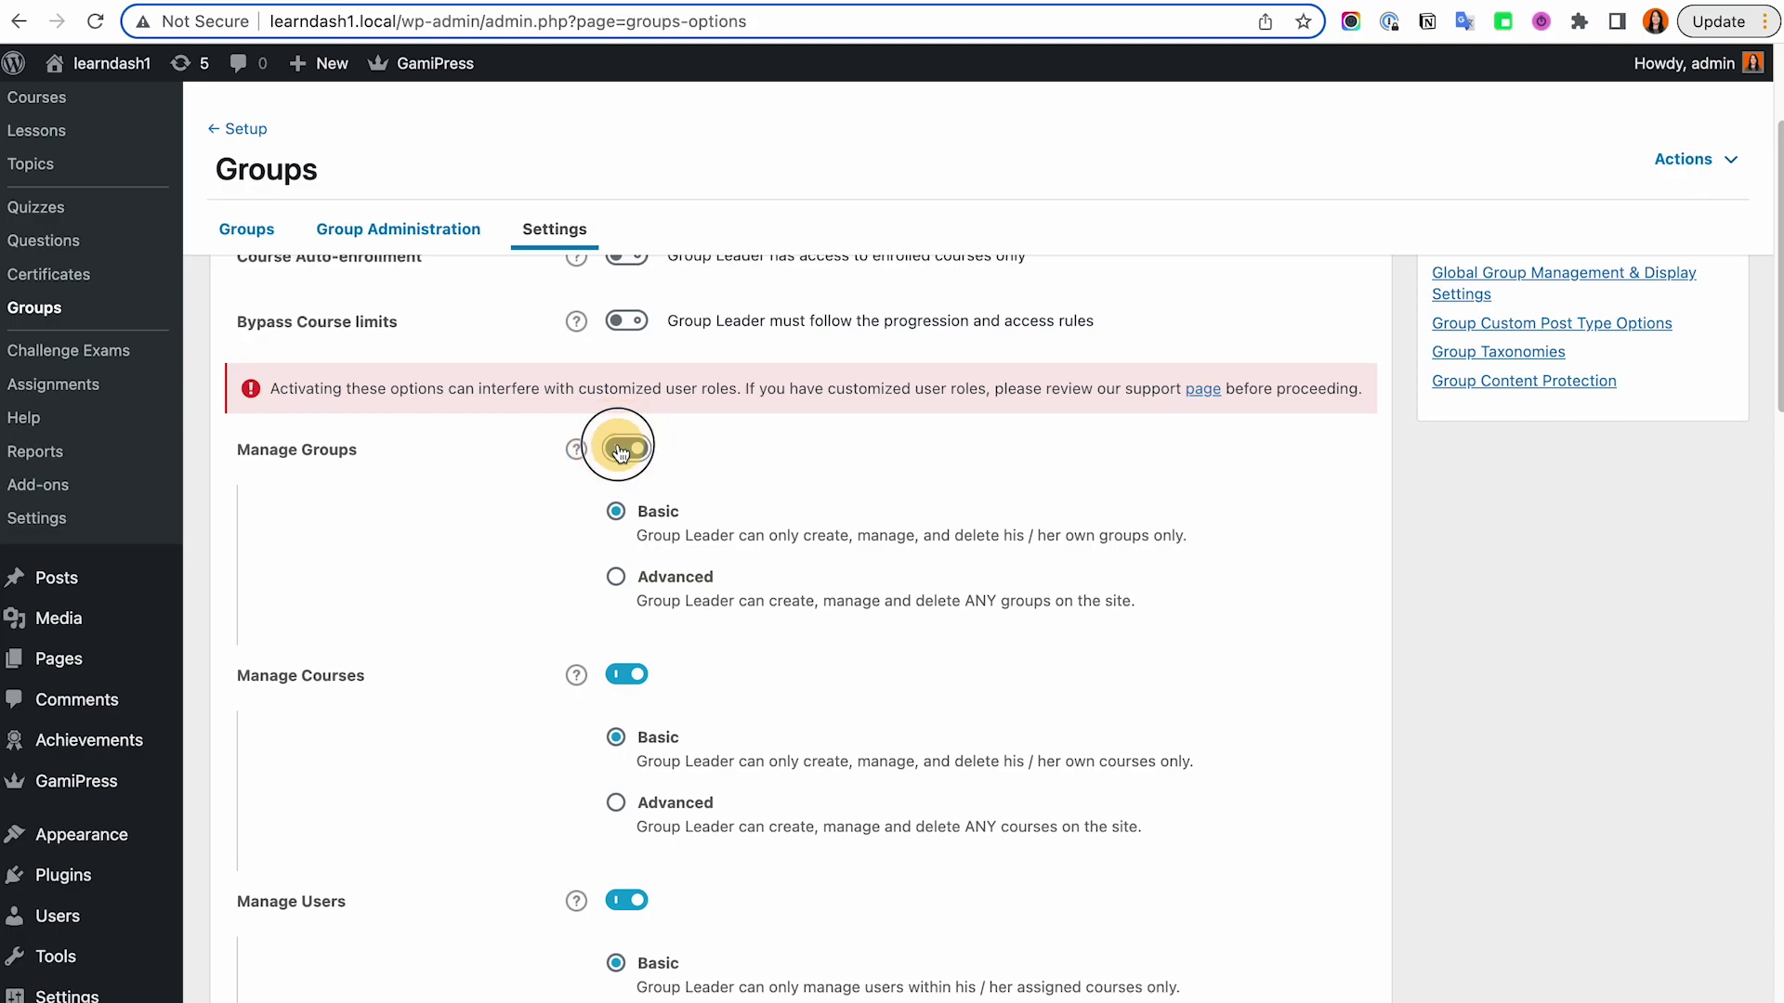
{"action": "left_click", "coordinate": [624, 450]}
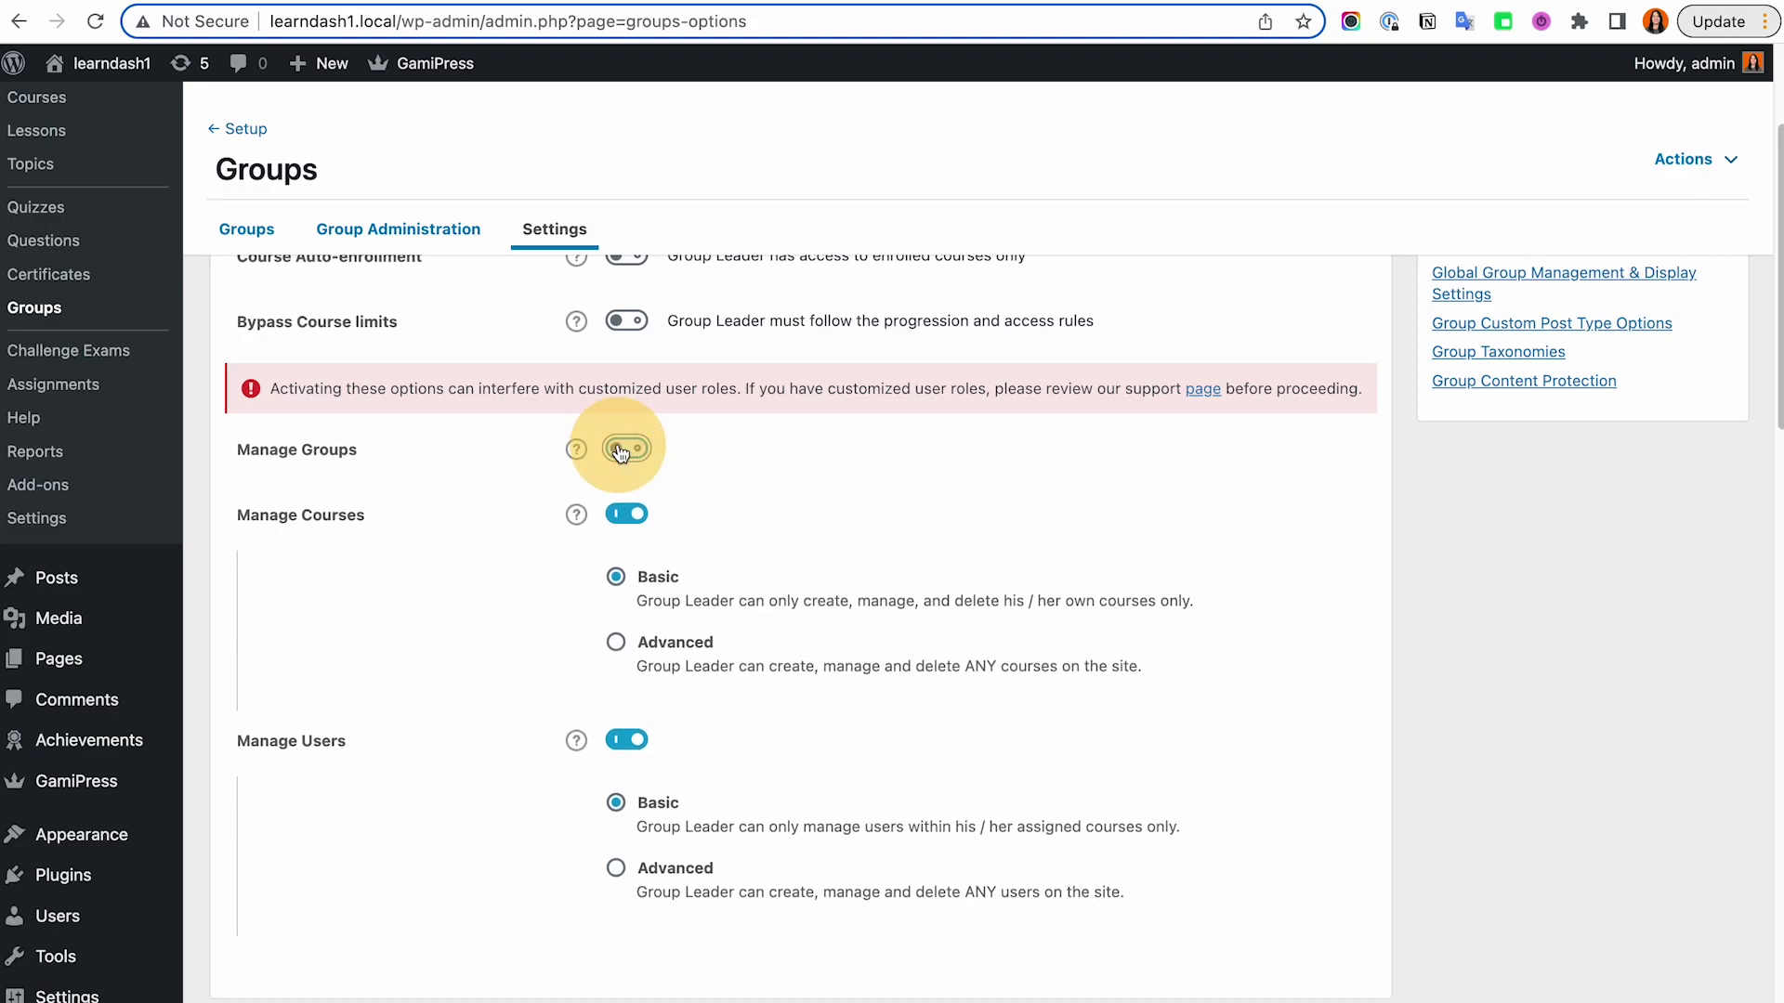
Turn off the Manage Courses and Manage Users capabilities in the Group Leader User Settings
{"action": "left_click", "coordinate": [625, 514]}
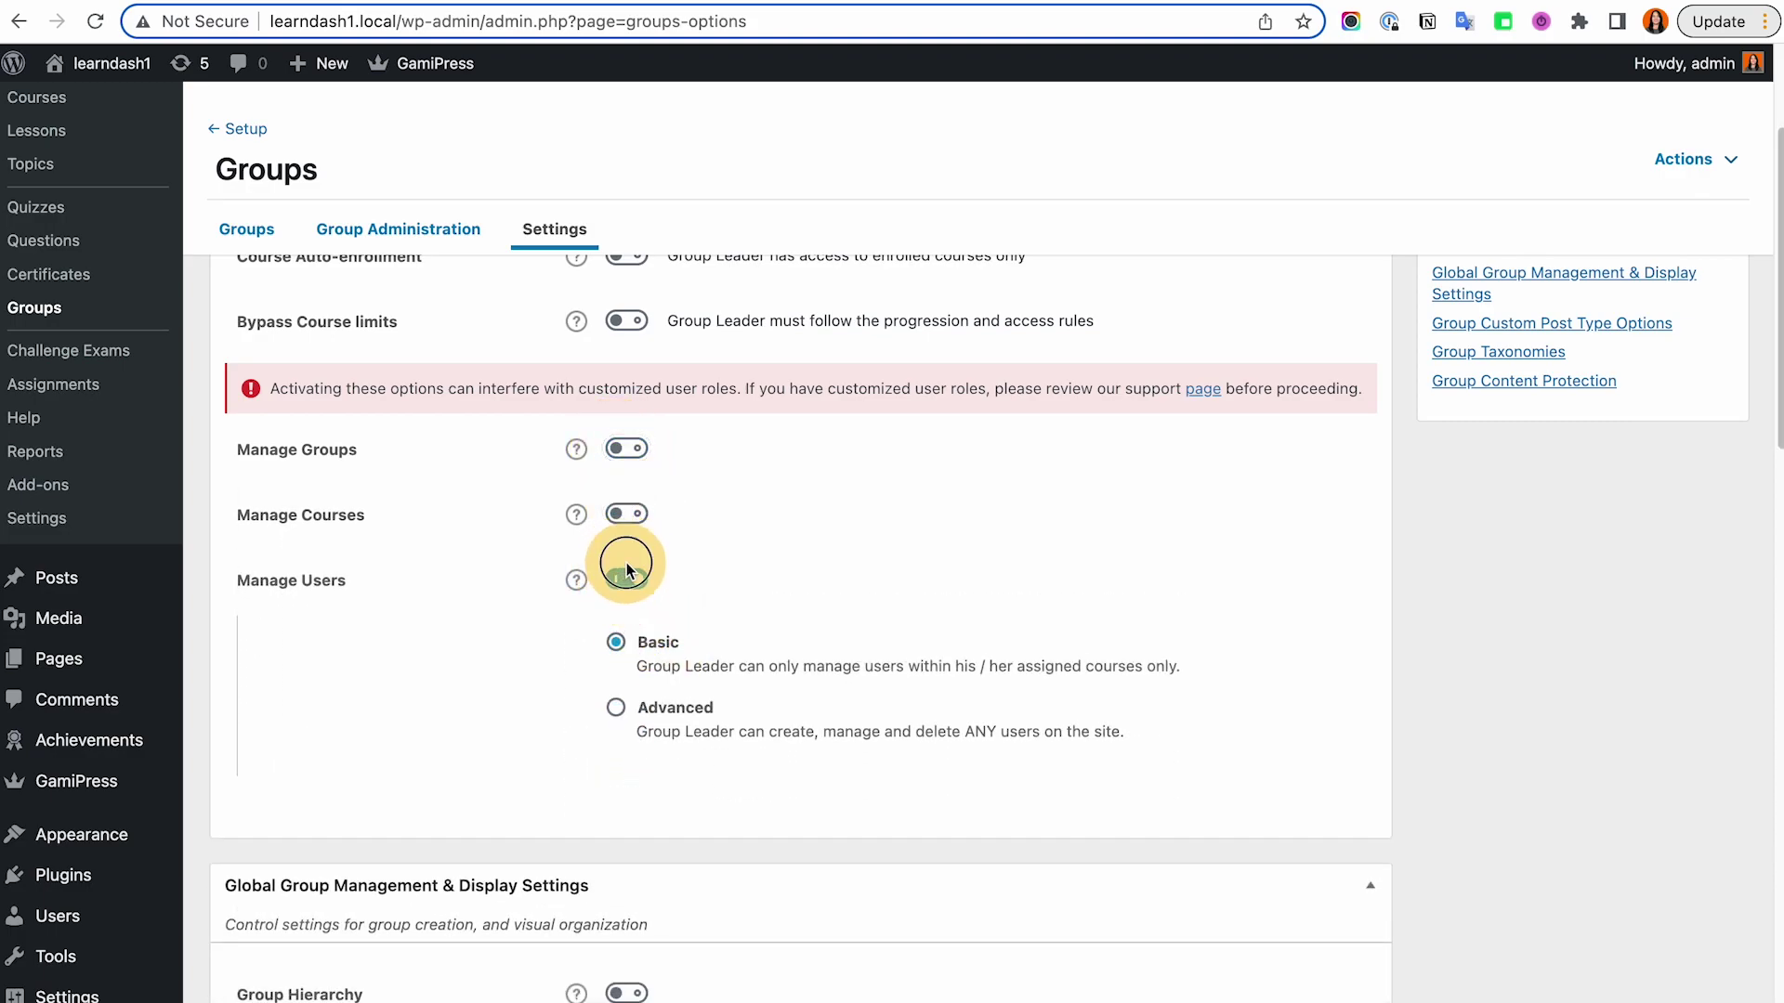
{"action": "left_click", "coordinate": [630, 580]}
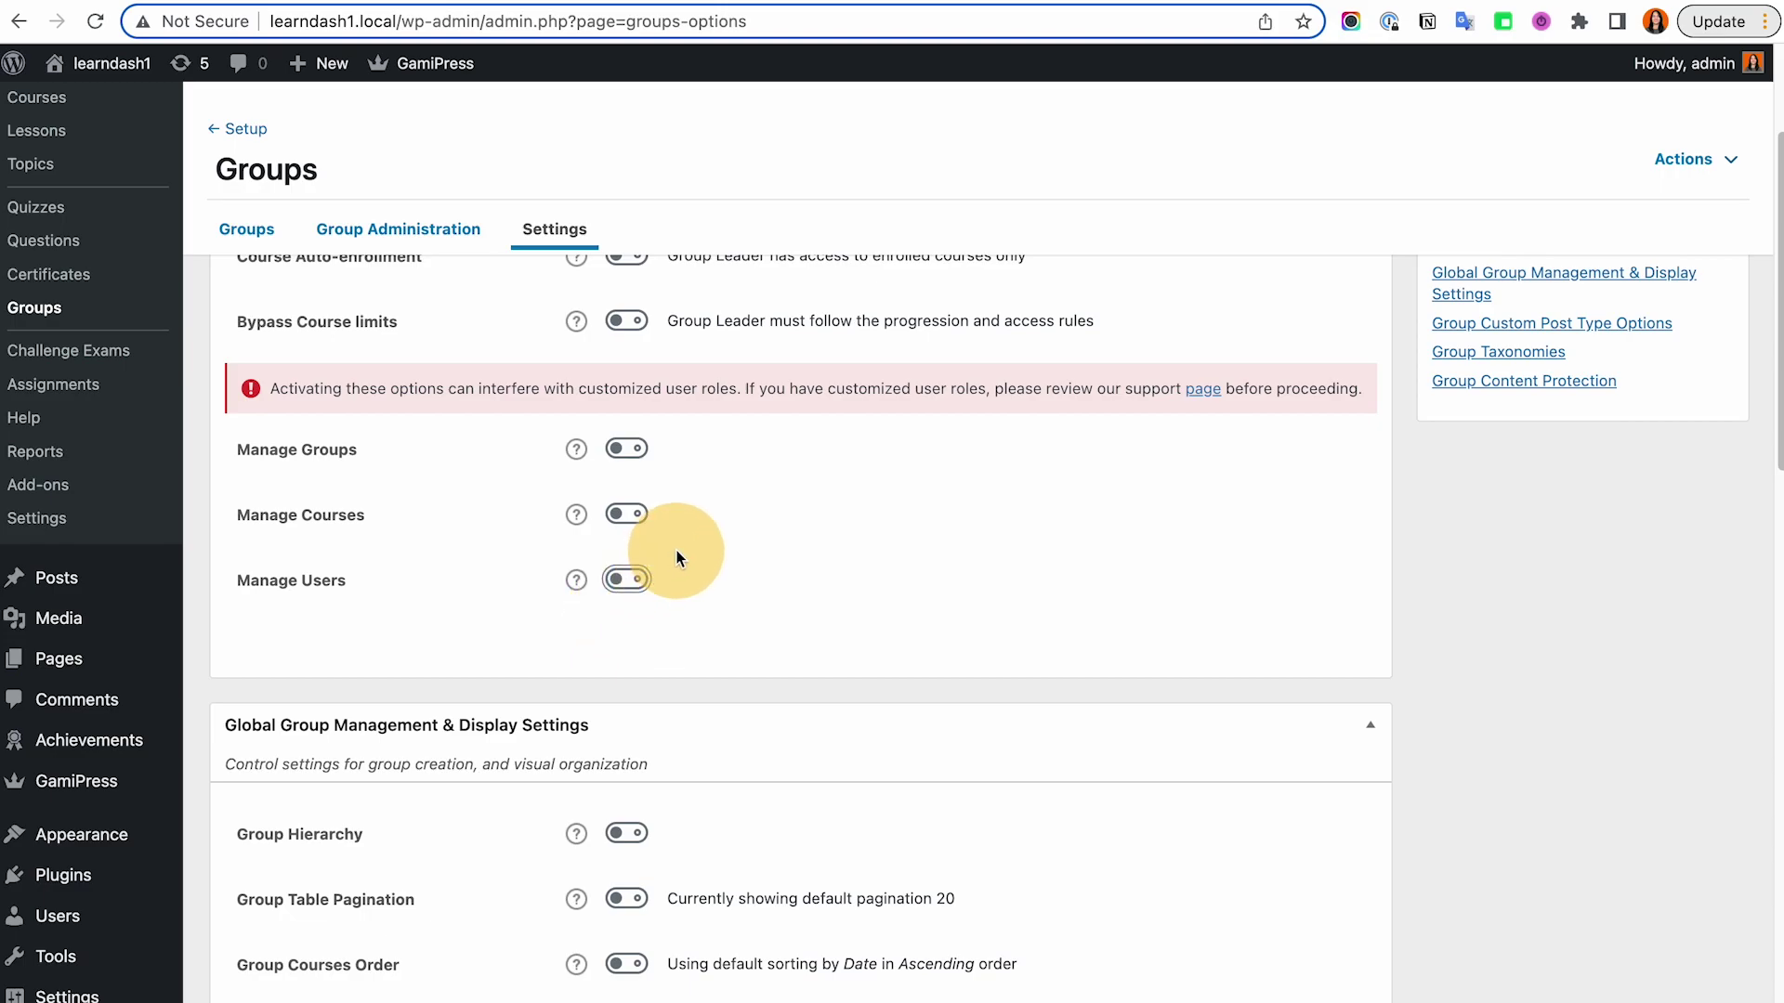
Turn on the Manage Groups and Manage Courses capabilities for group leaders, both at the Basic level
{"action": "left_click", "coordinate": [628, 450]}
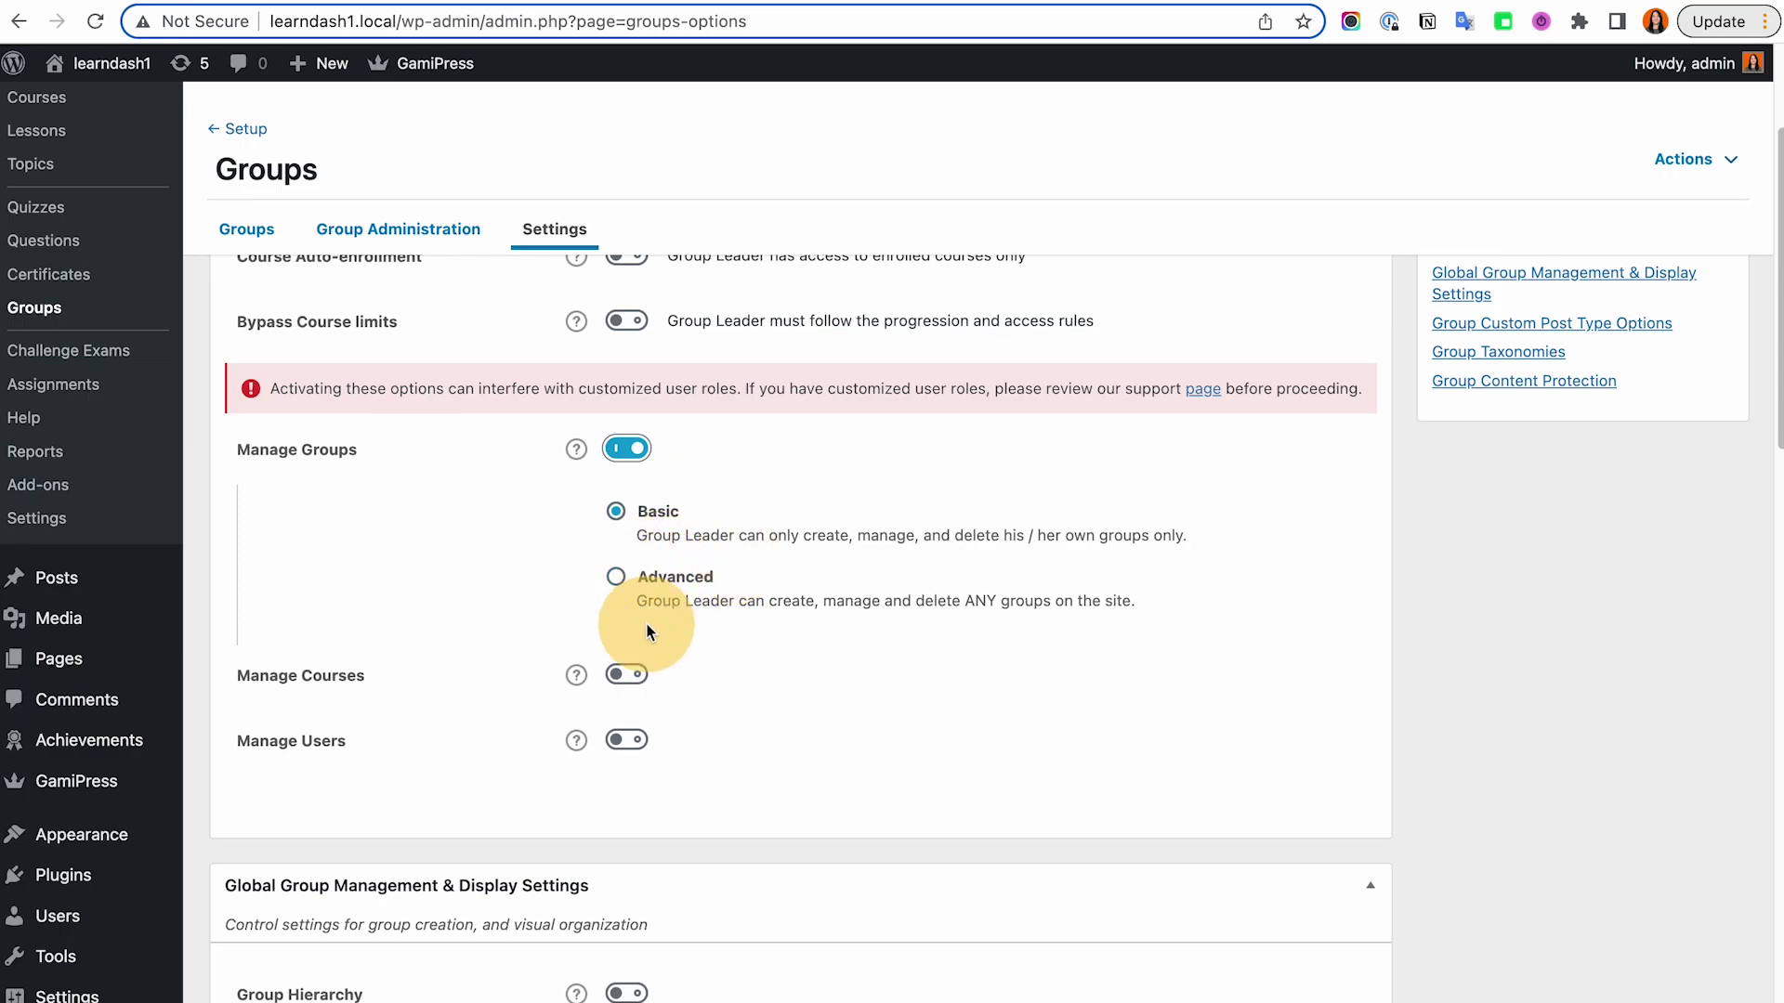
{"action": "scroll", "coordinate": [650, 617], "scroll_direction": "down", "scroll_amount": 1}
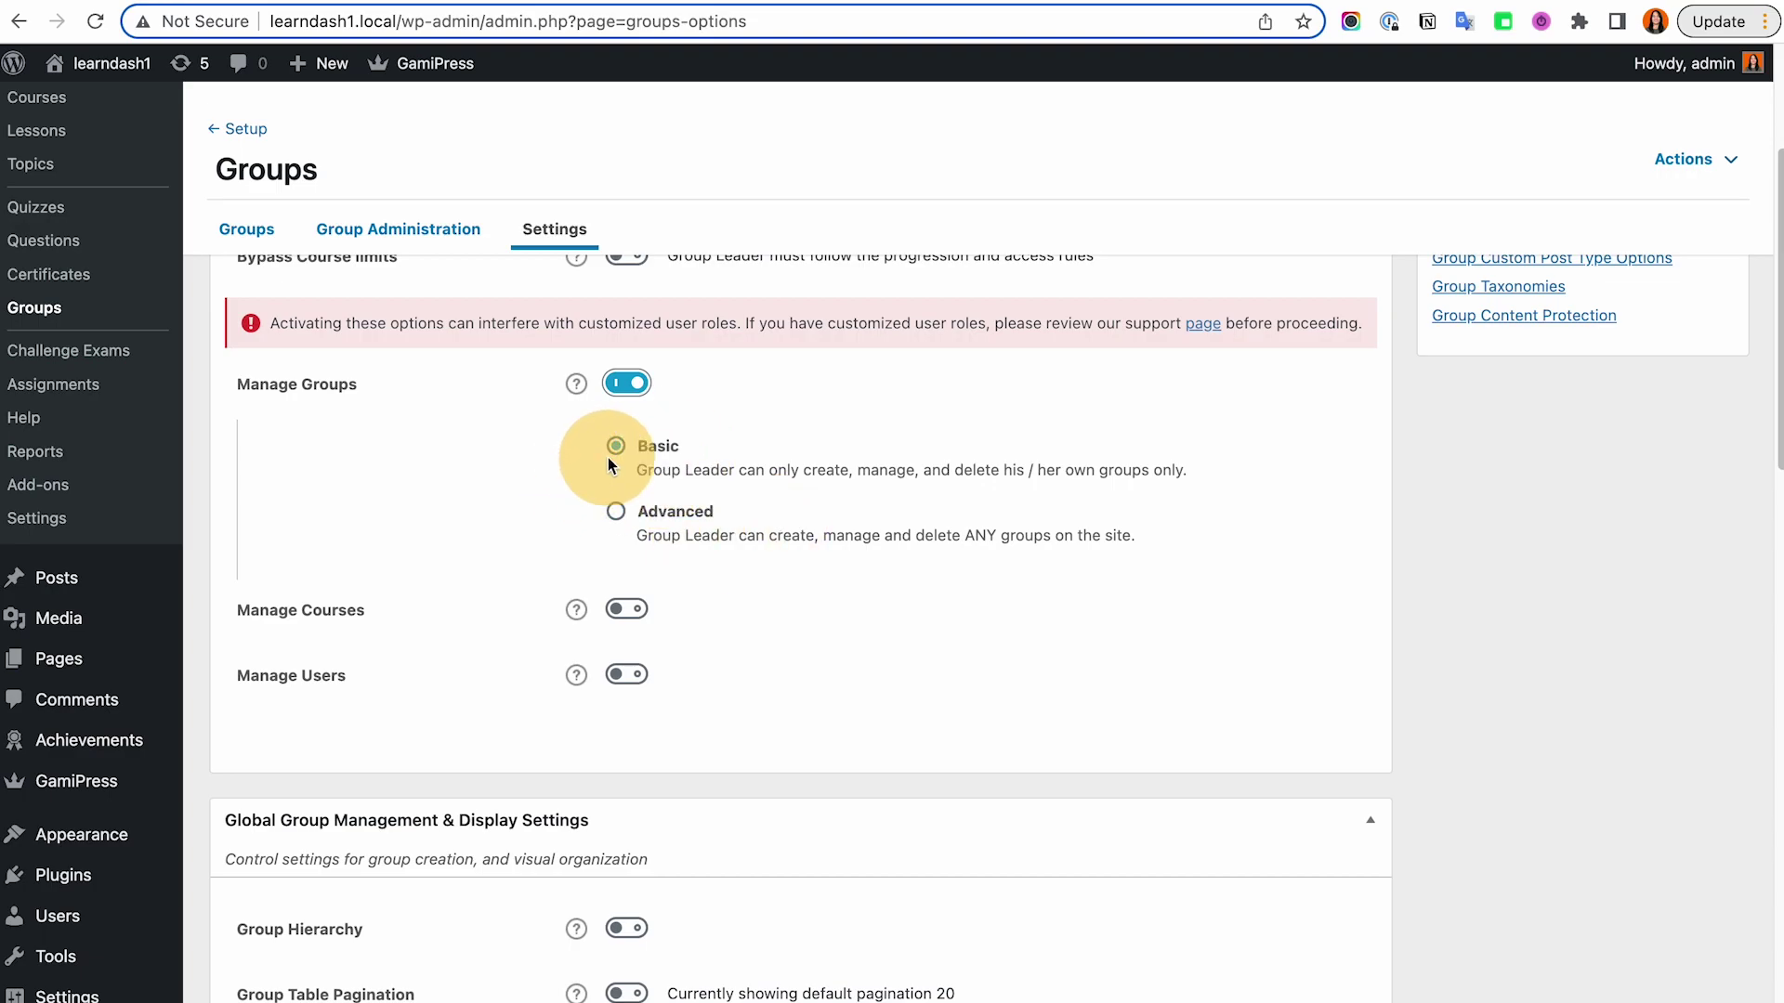
{"action": "left_click", "coordinate": [626, 608]}
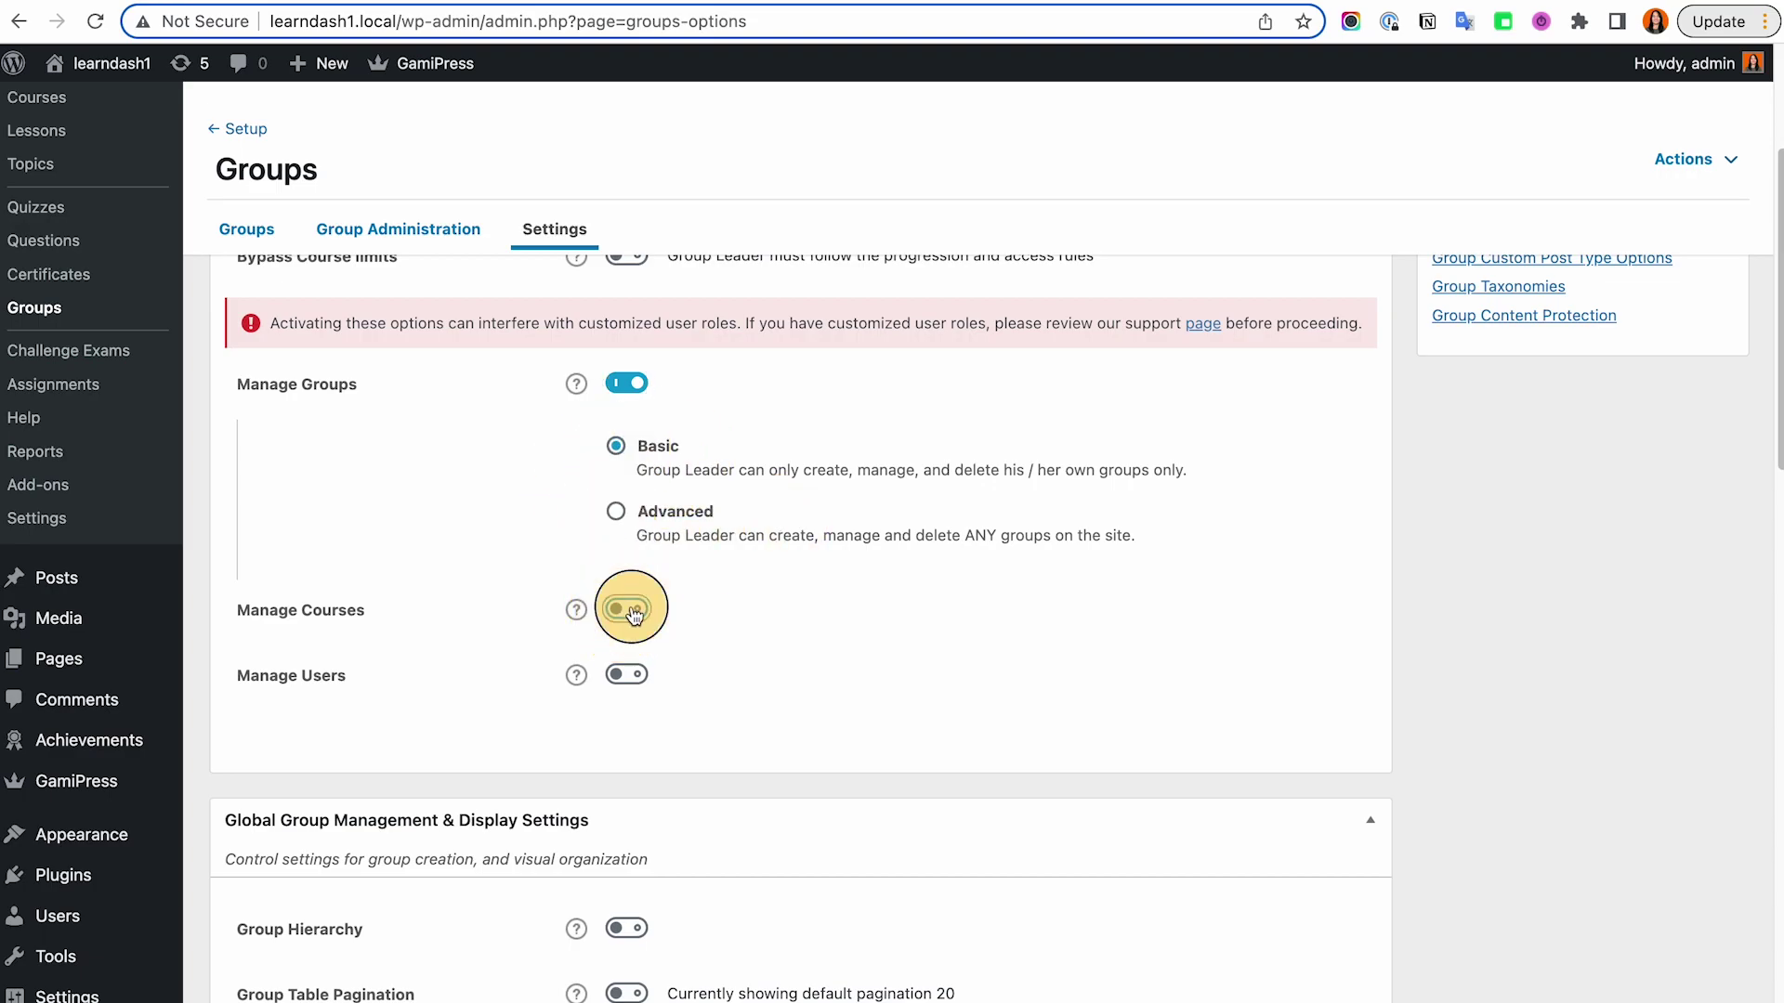
{"action": "scroll", "coordinate": [706, 580], "scroll_direction": "down", "scroll_amount": 2}
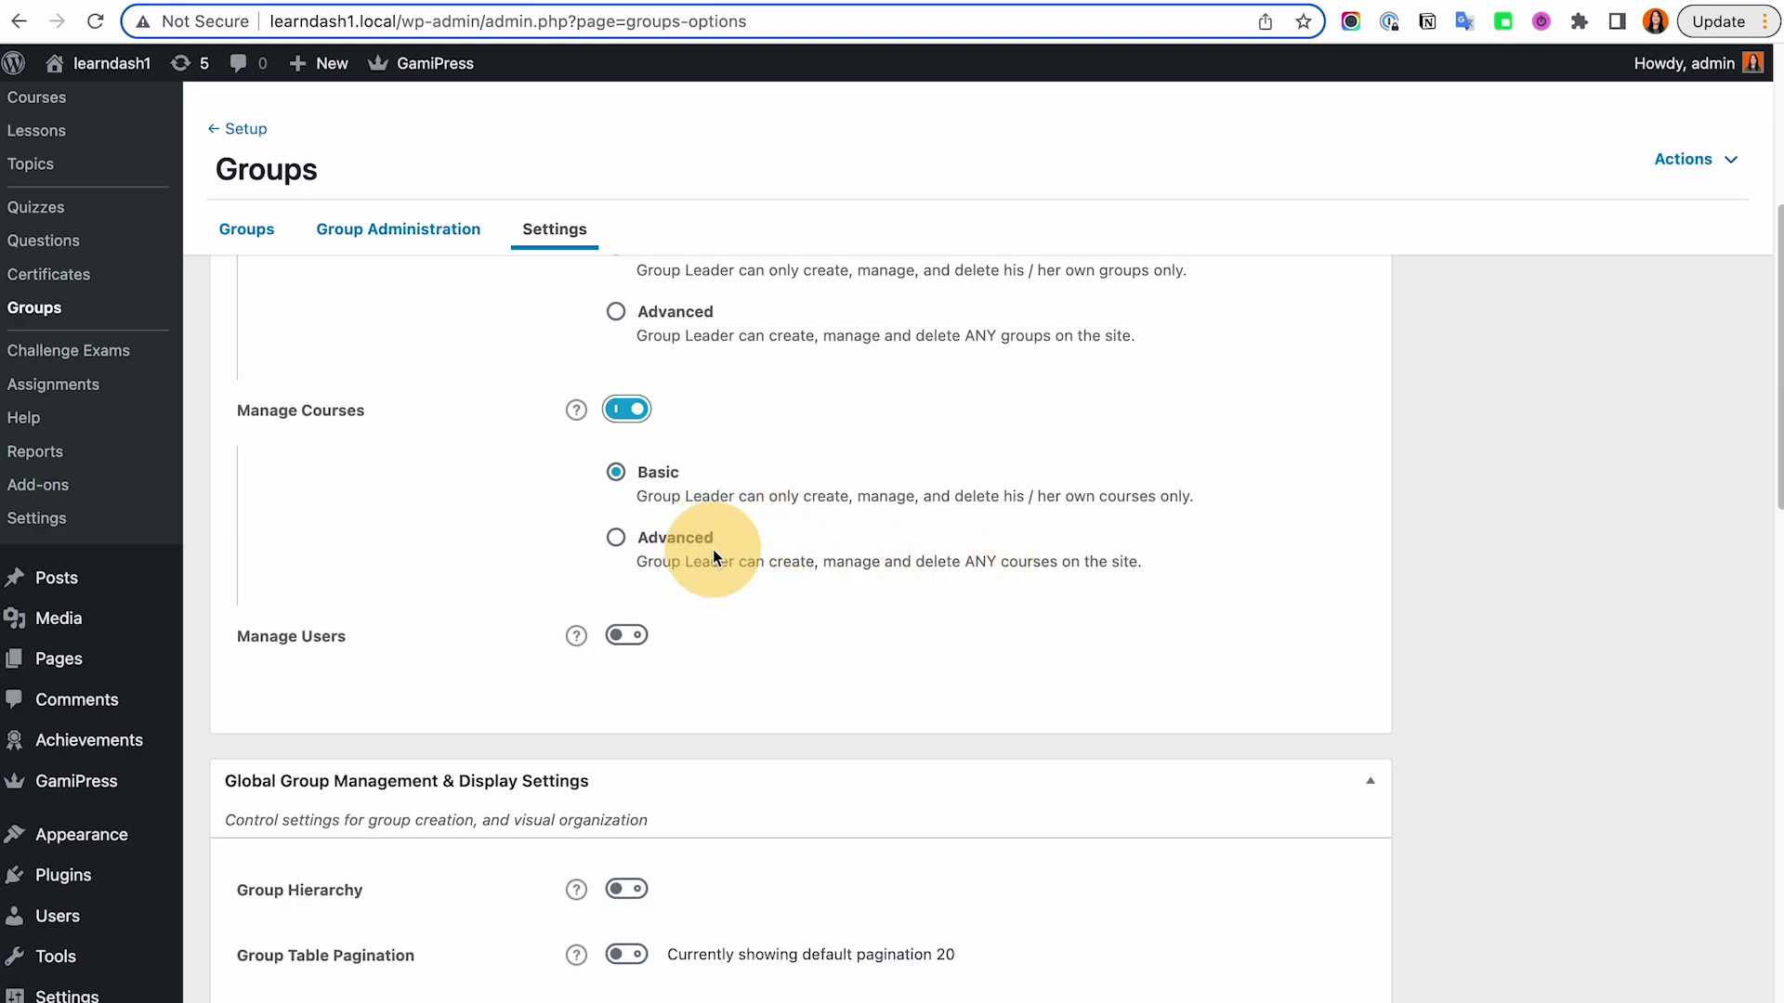
Turn off the Manage Courses capability for group leaders, leaving Manage Groups at Basic
{"action": "scroll", "coordinate": [669, 388], "scroll_direction": "up", "scroll_amount": 2}
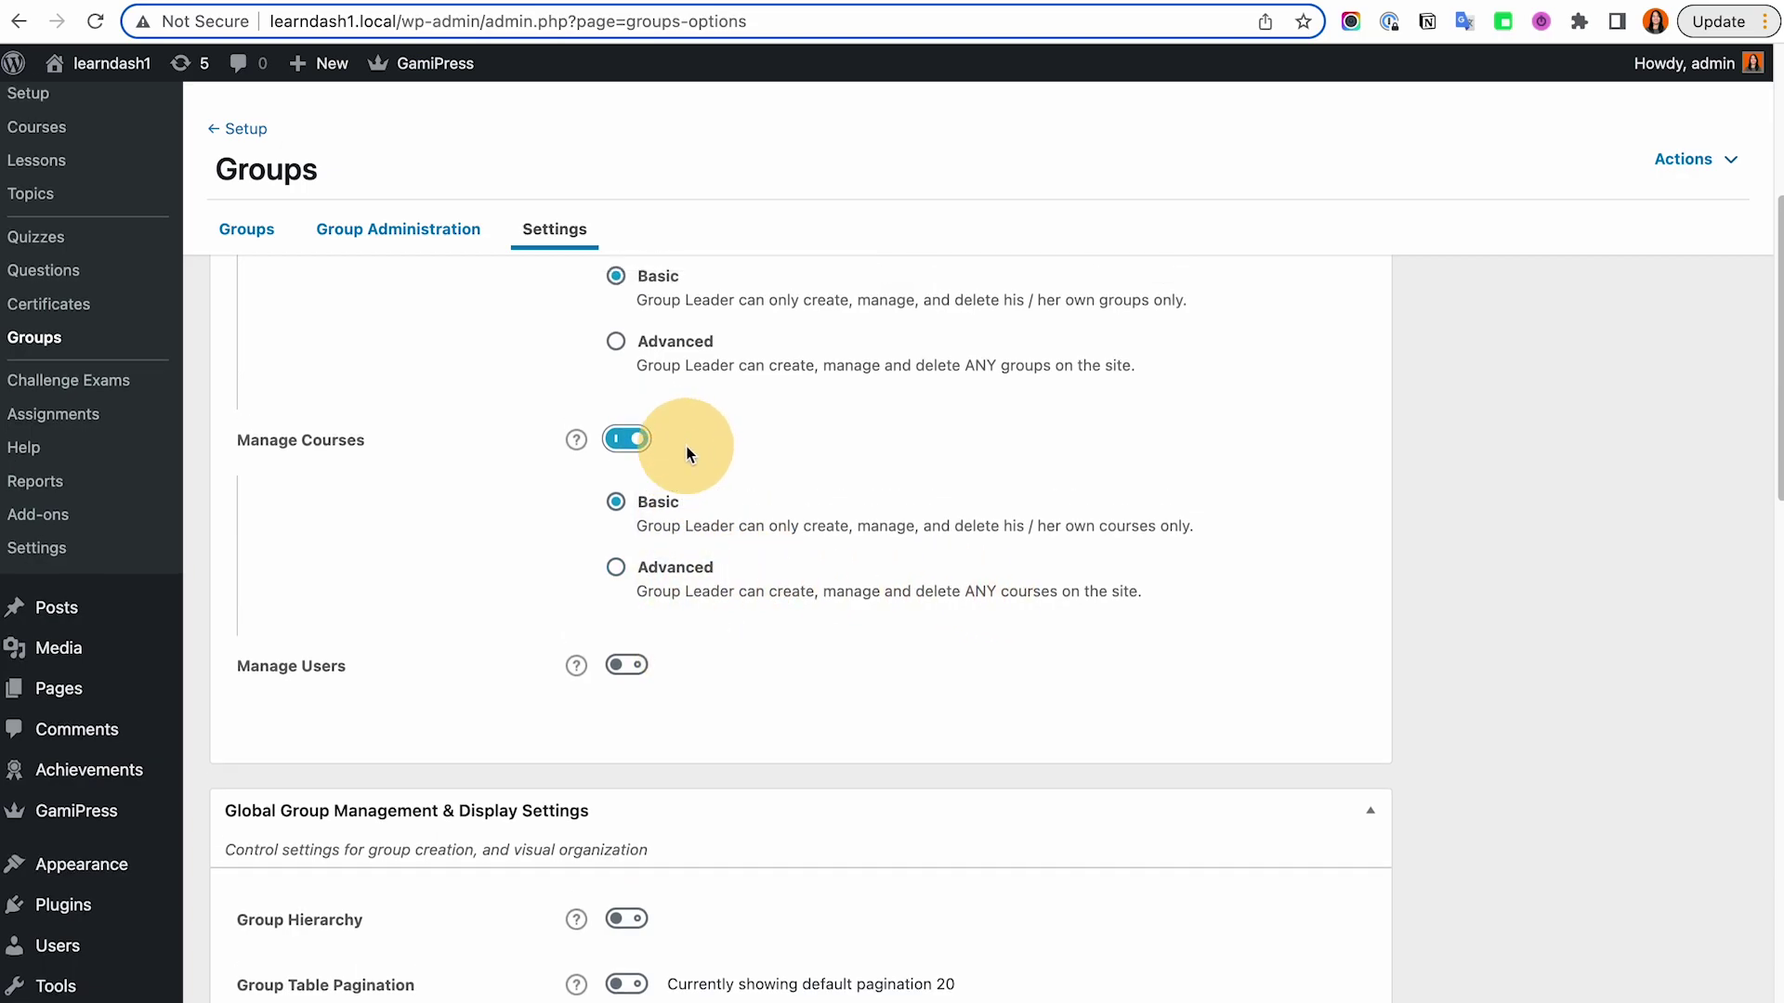
{"action": "scroll", "coordinate": [686, 482], "scroll_direction": "up", "scroll_amount": 1}
{"action": "left_click", "coordinate": [639, 500]}
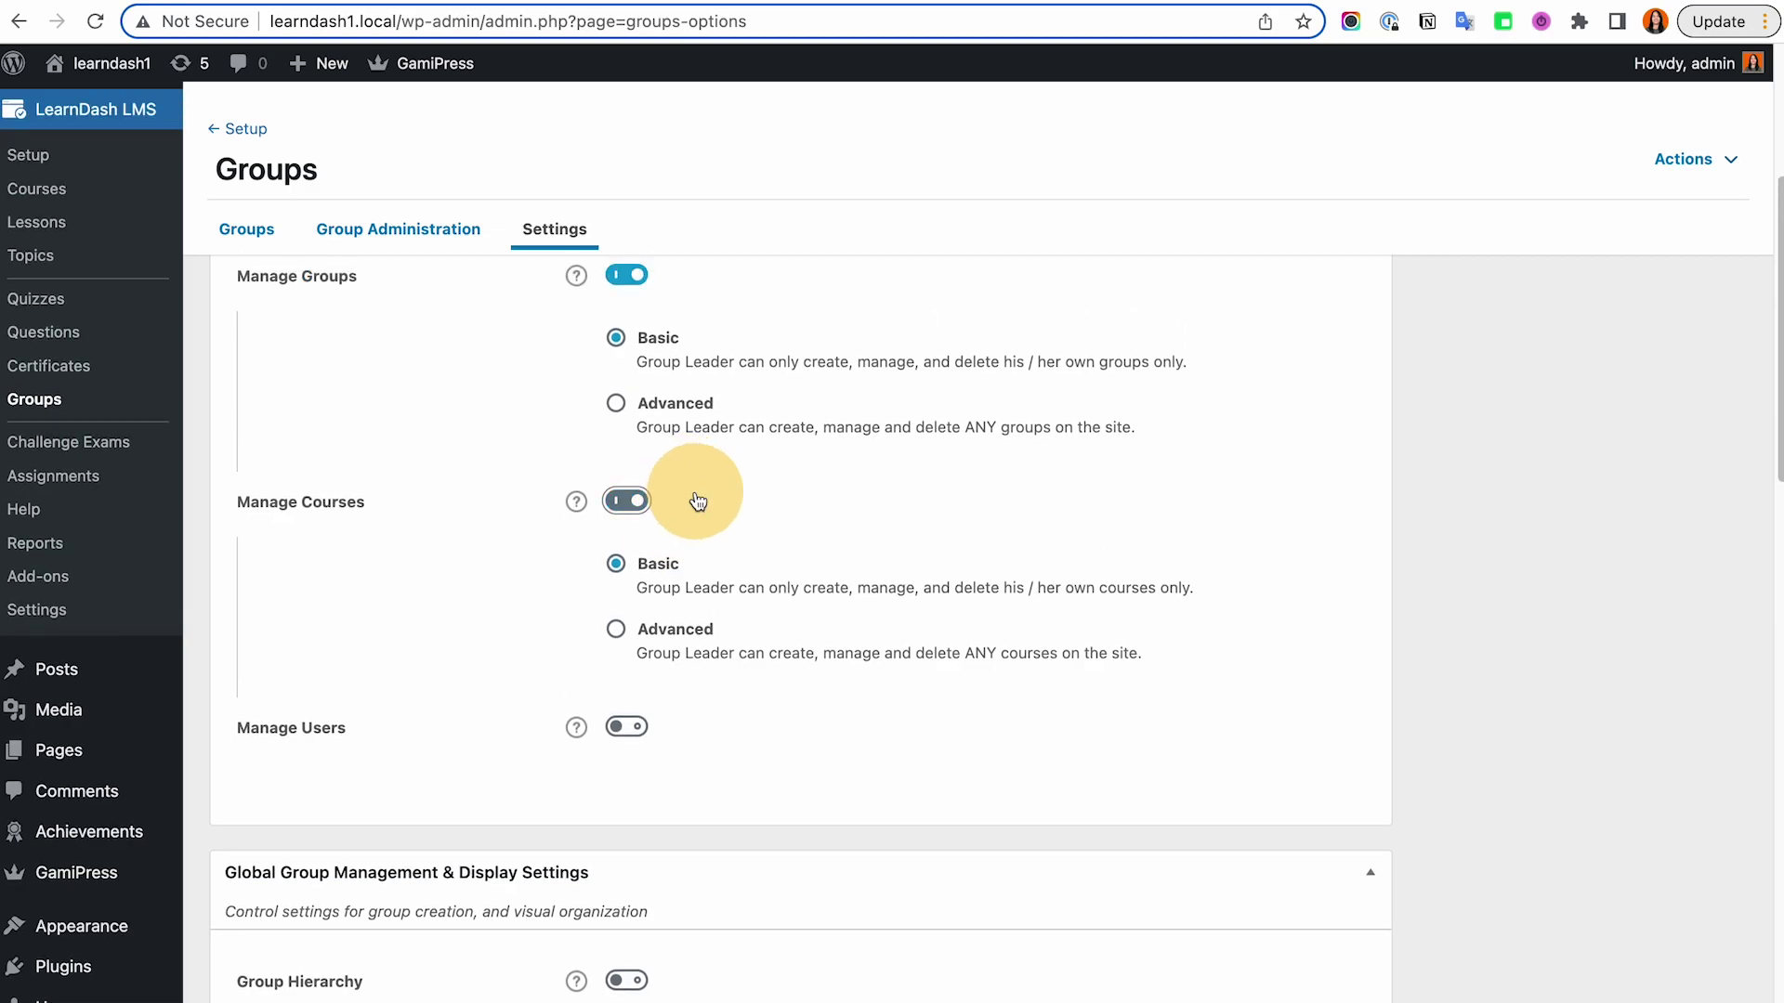
{"action": "left_click", "coordinate": [639, 500]}
{"action": "scroll", "coordinate": [651, 506], "scroll_direction": "up", "scroll_amount": 1}
{"action": "left_click", "coordinate": [627, 547]}
{"action": "scroll", "coordinate": [692, 567], "scroll_direction": "up", "scroll_amount": 4}
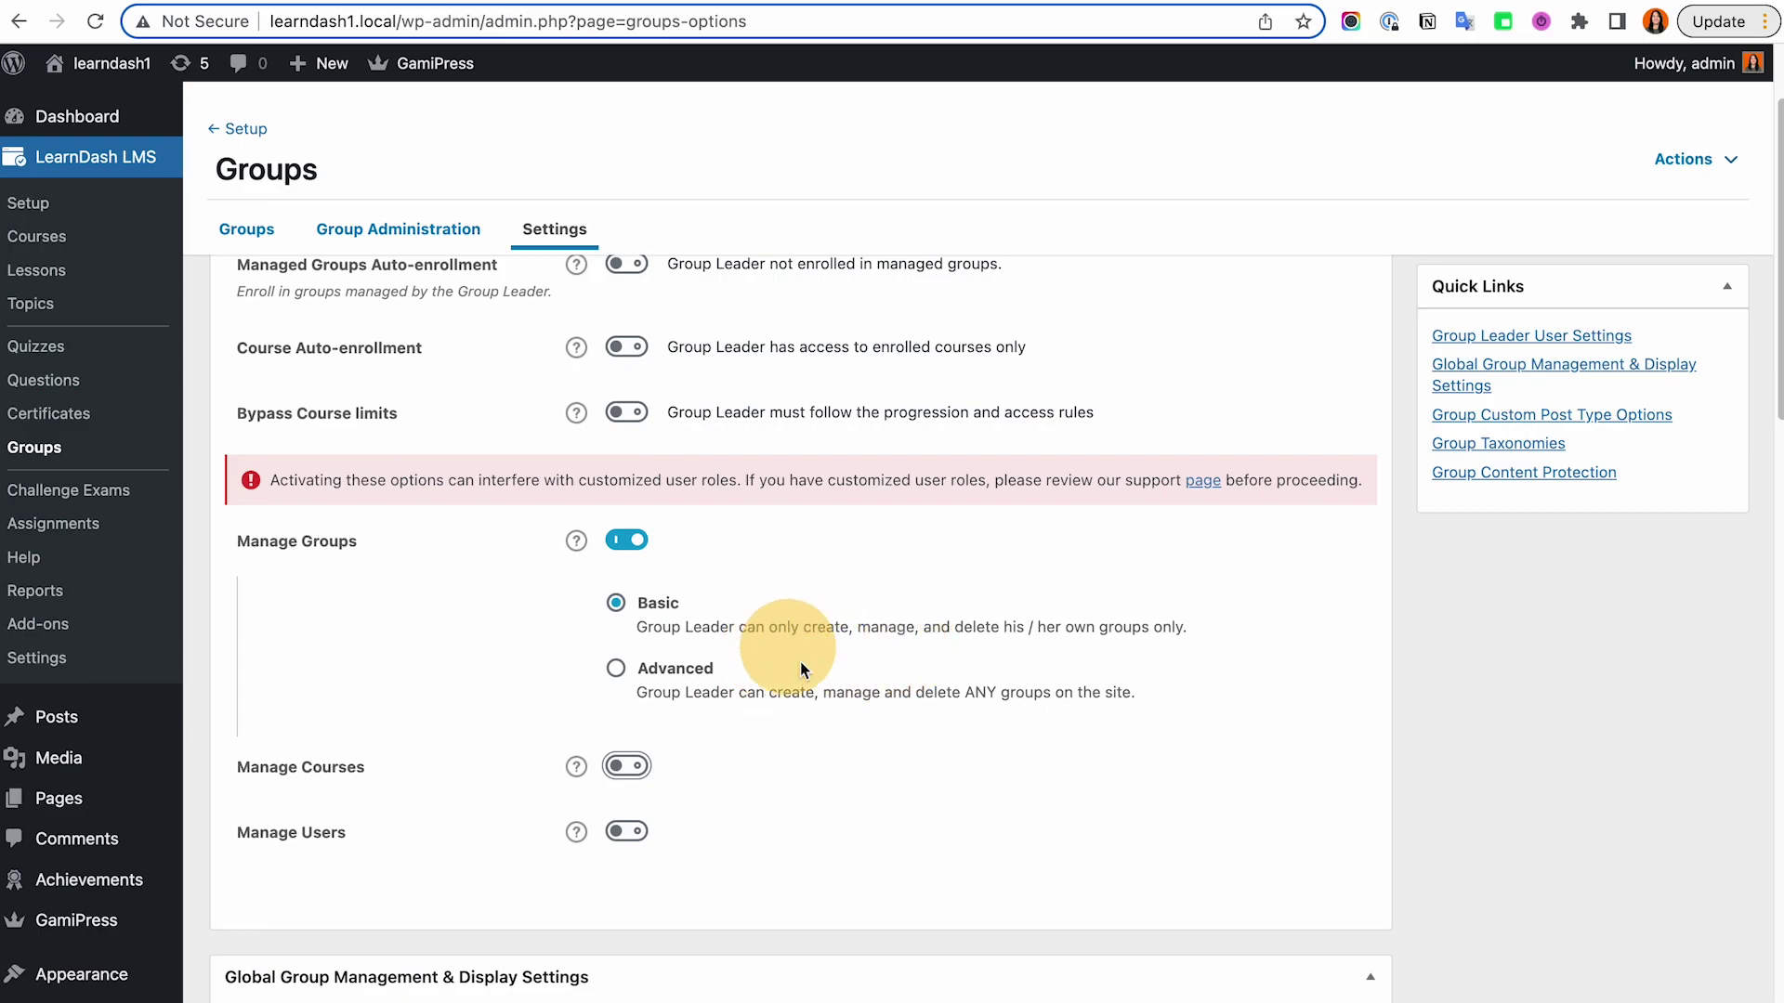
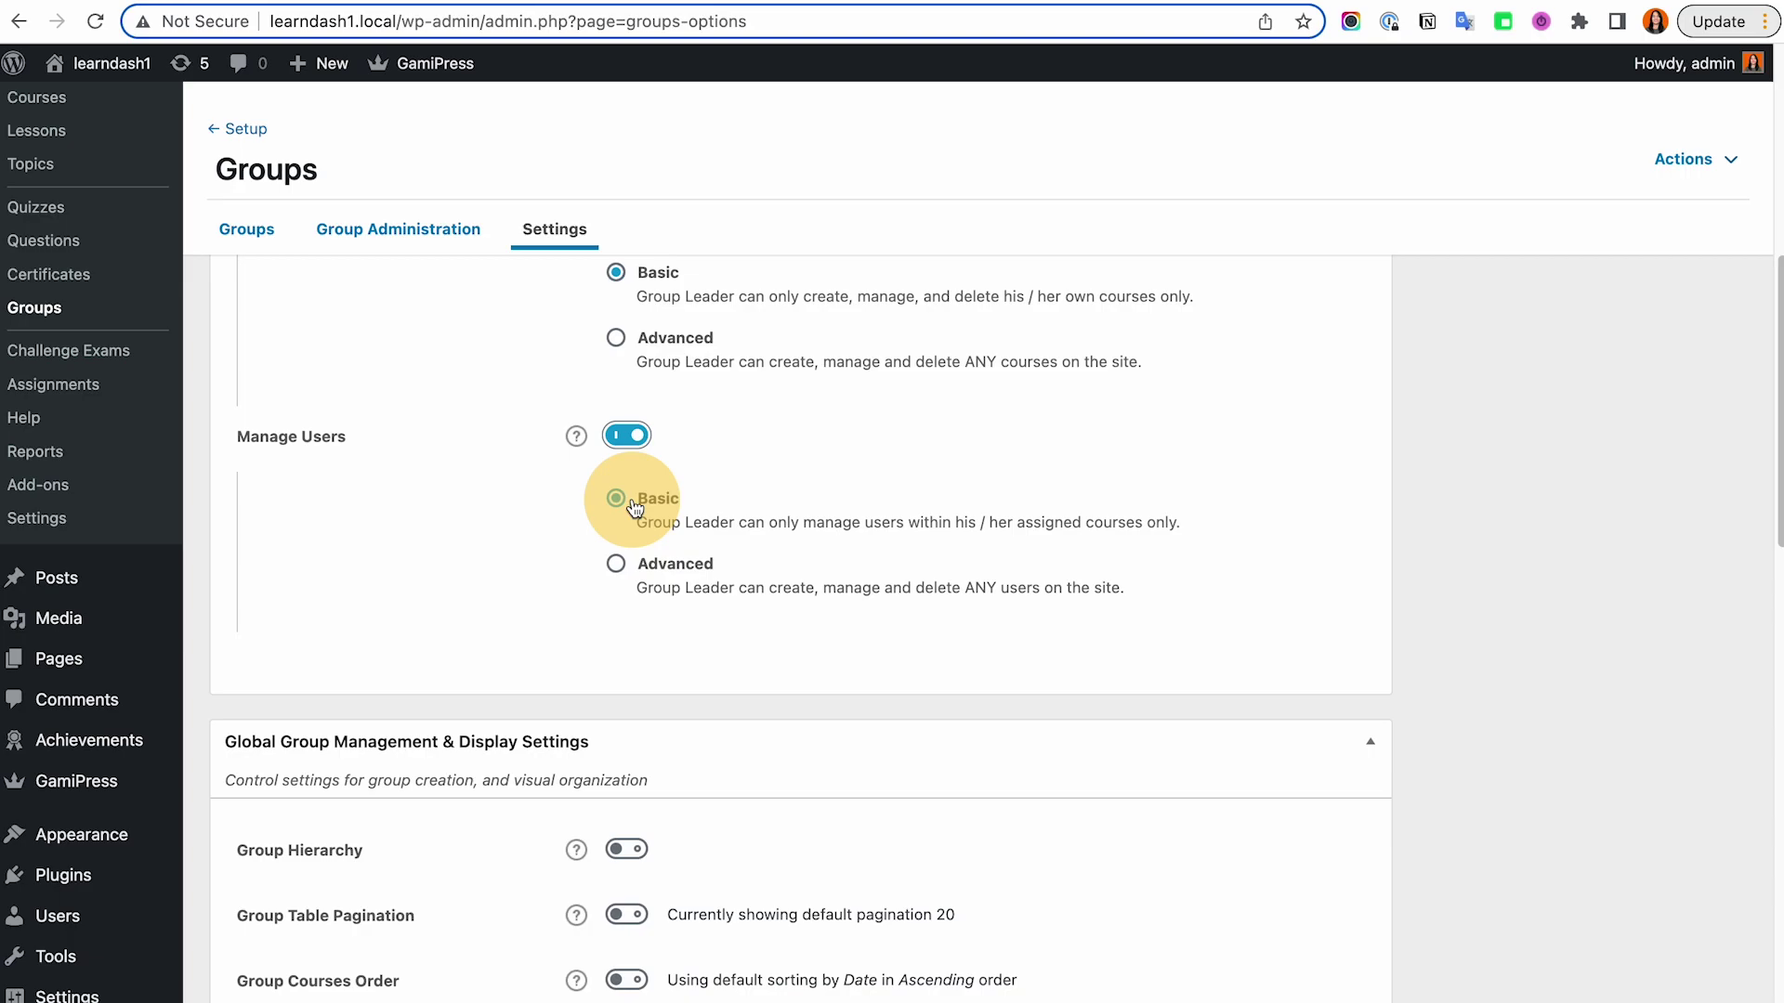
Turn off the Manage Users capability in the Group Leader User Settings
{"action": "left_click", "coordinate": [626, 434]}
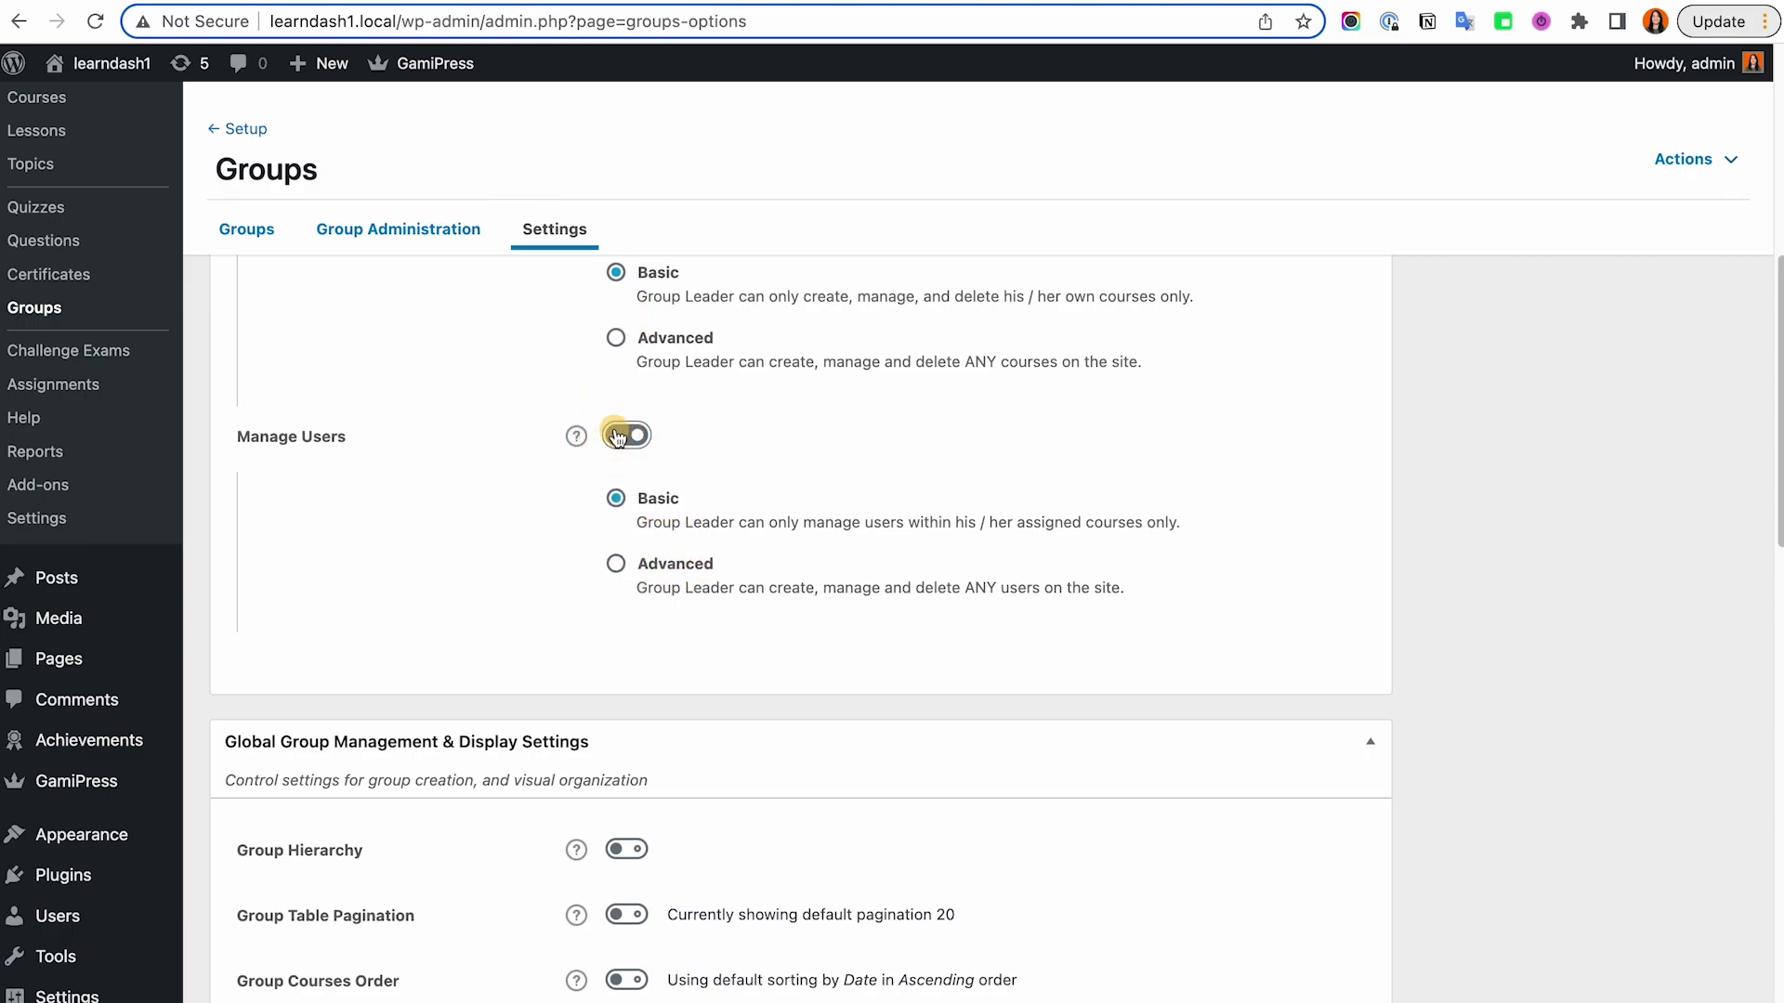
{"action": "scroll", "coordinate": [754, 458], "scroll_direction": "up", "scroll_amount": 3}
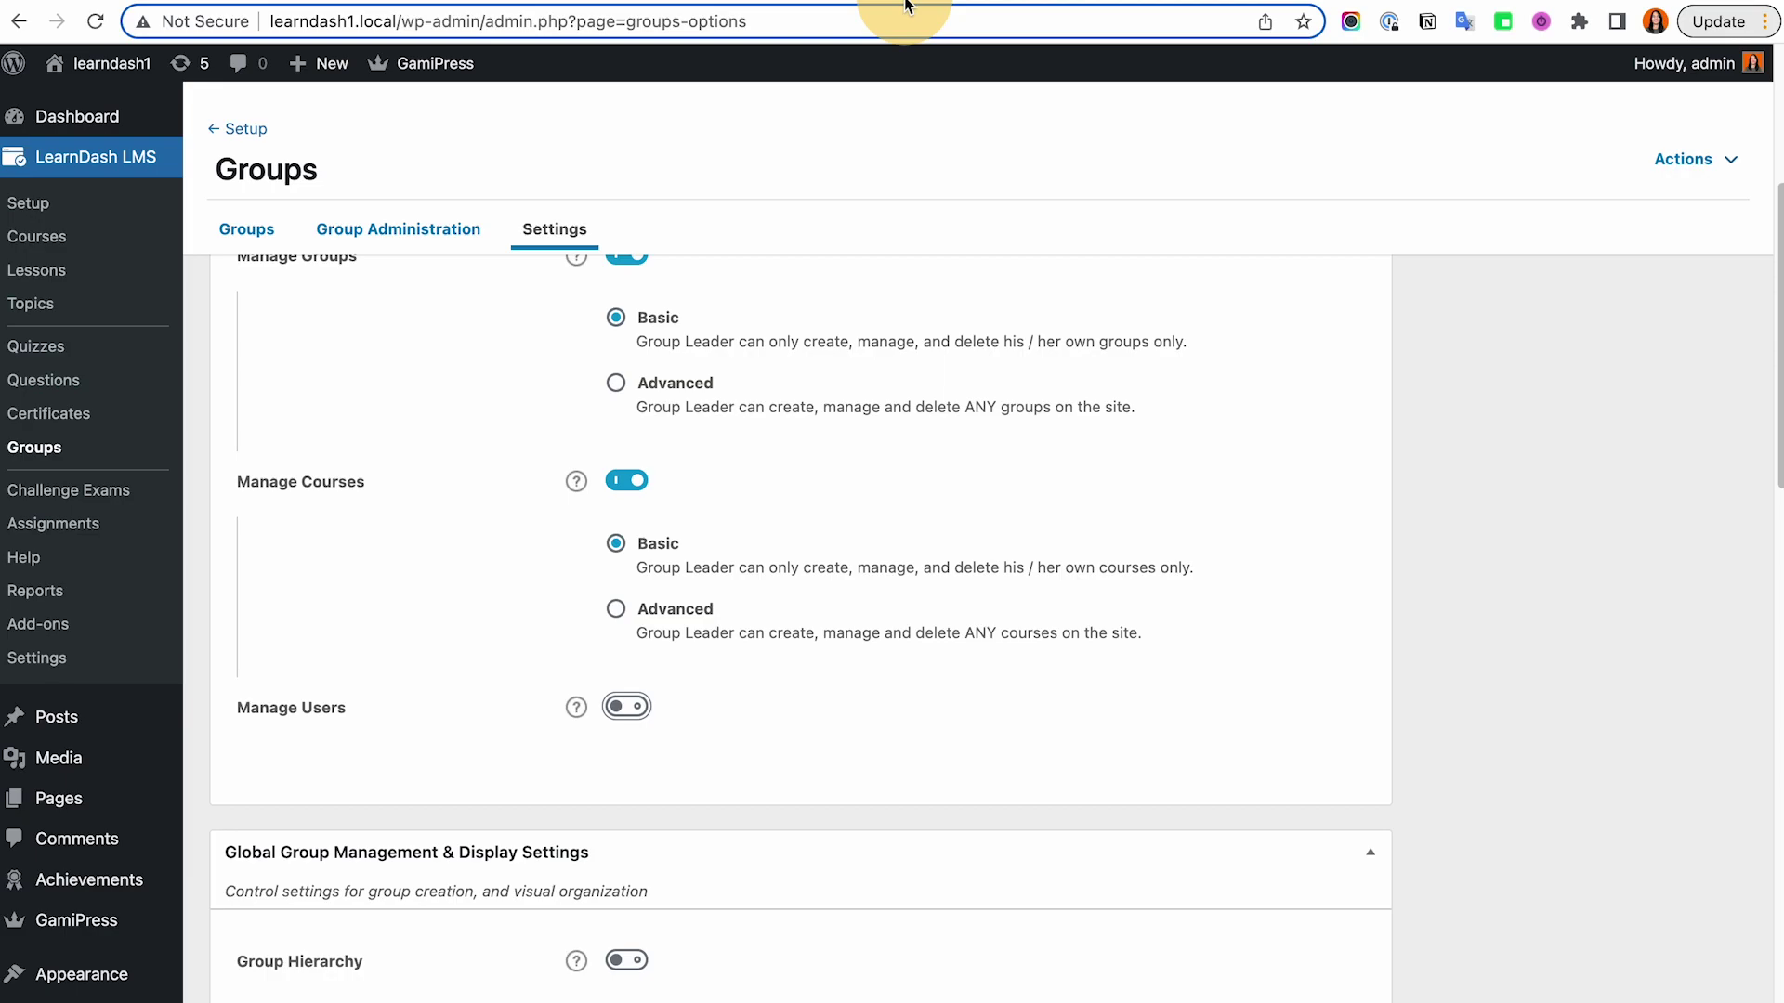
Examine the Group Hierarchy option and its help text, the other global group display settings and the group leader capabilities
{"action": "scroll", "coordinate": [665, 688], "scroll_direction": "down", "scroll_amount": 4}
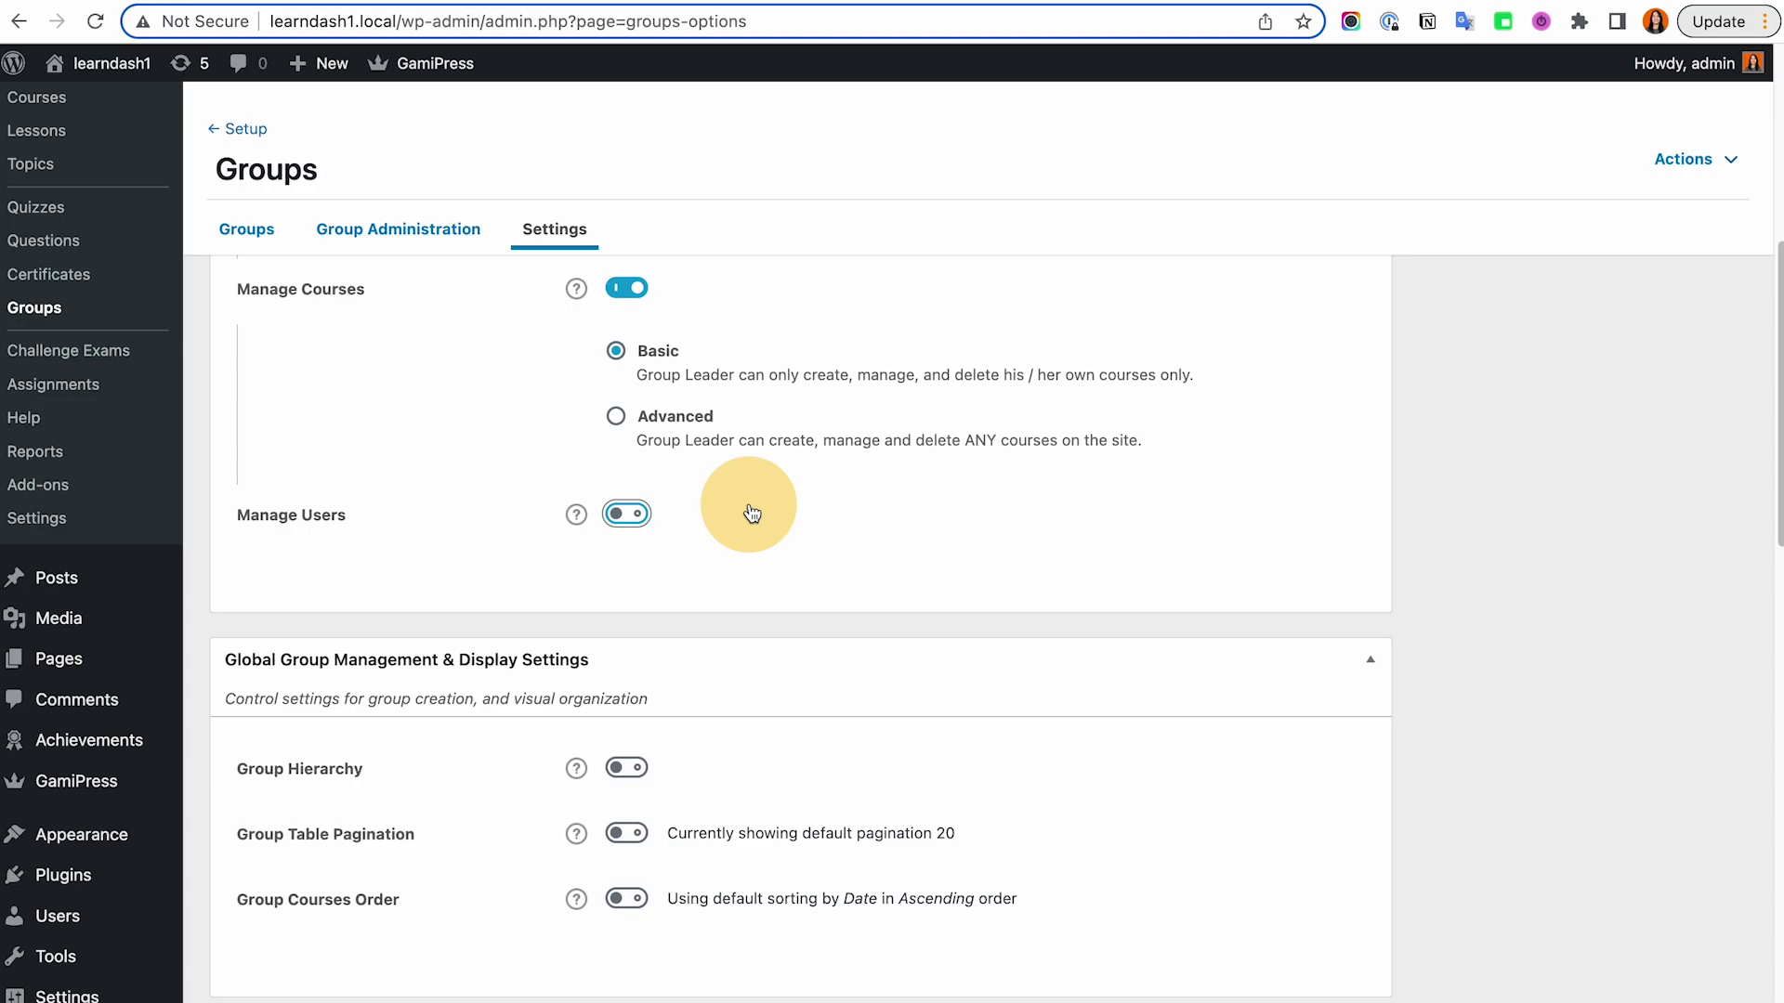
{"action": "left_click", "coordinate": [626, 768]}
{"action": "scroll", "coordinate": [627, 734], "scroll_direction": "down", "scroll_amount": 1}
{"action": "left_click", "coordinate": [627, 725]}
{"action": "left_click", "coordinate": [576, 721]}
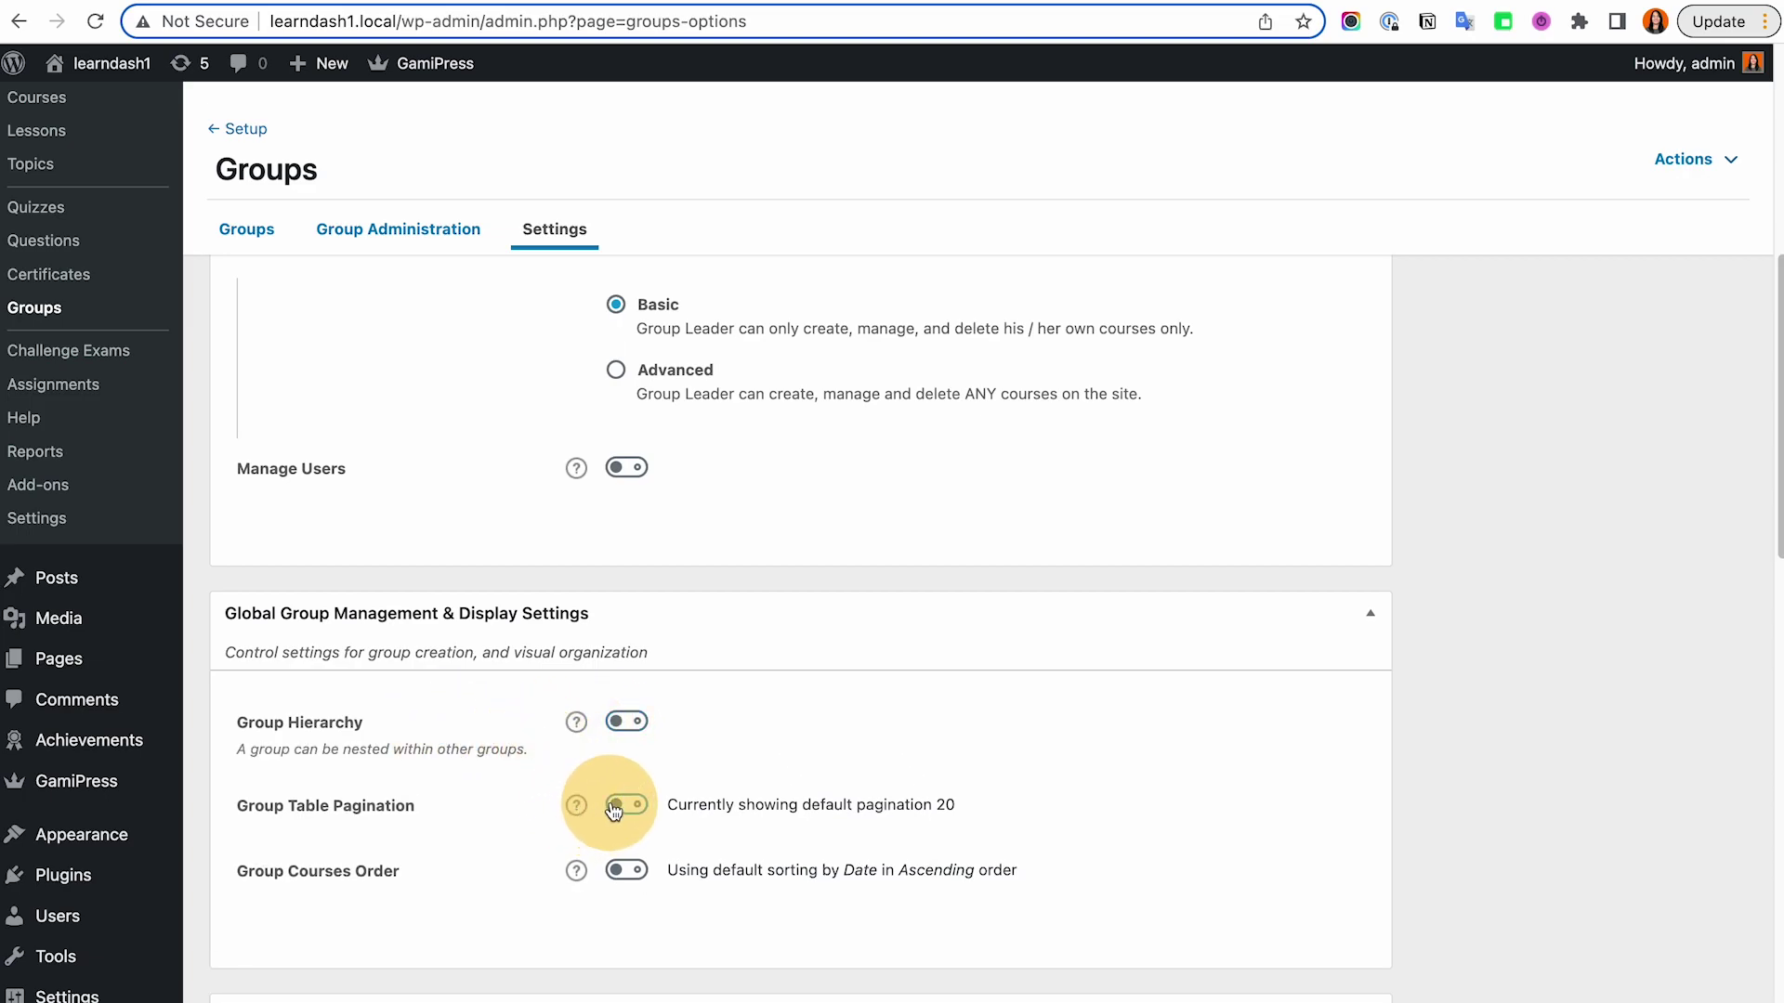
{"action": "scroll", "coordinate": [613, 811], "scroll_direction": "down", "scroll_amount": 3}
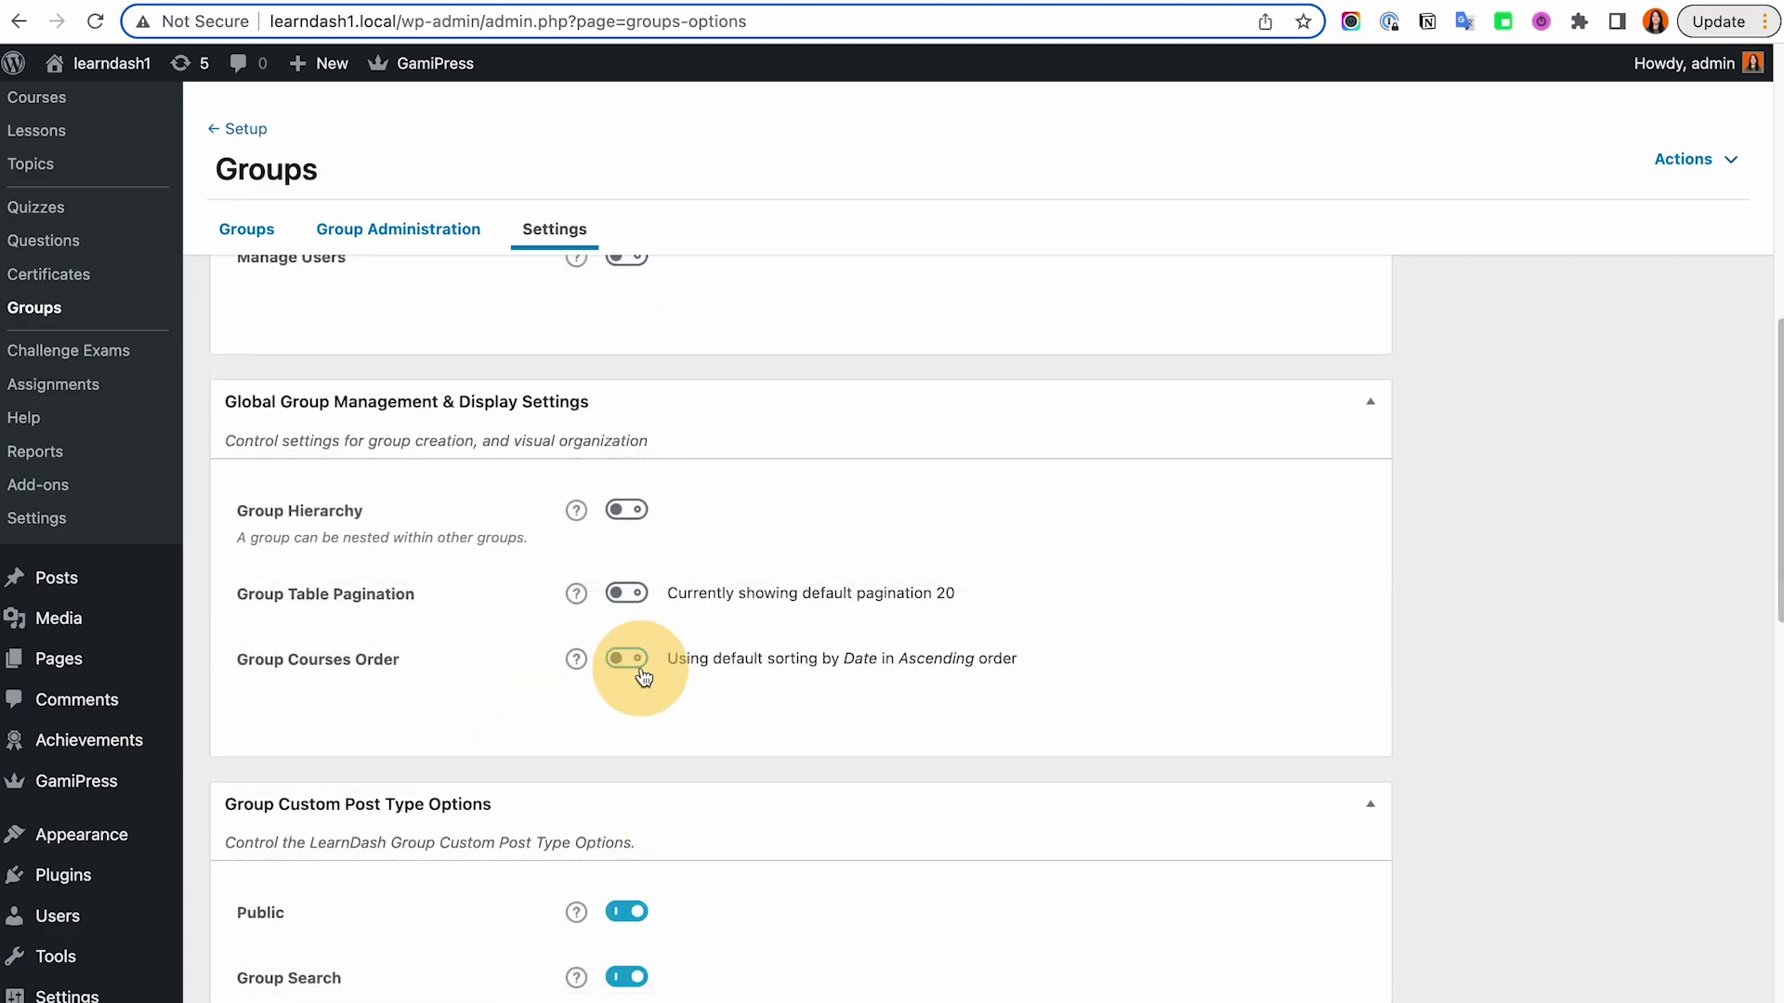
{"action": "scroll", "coordinate": [643, 676], "scroll_direction": "up", "scroll_amount": 3}
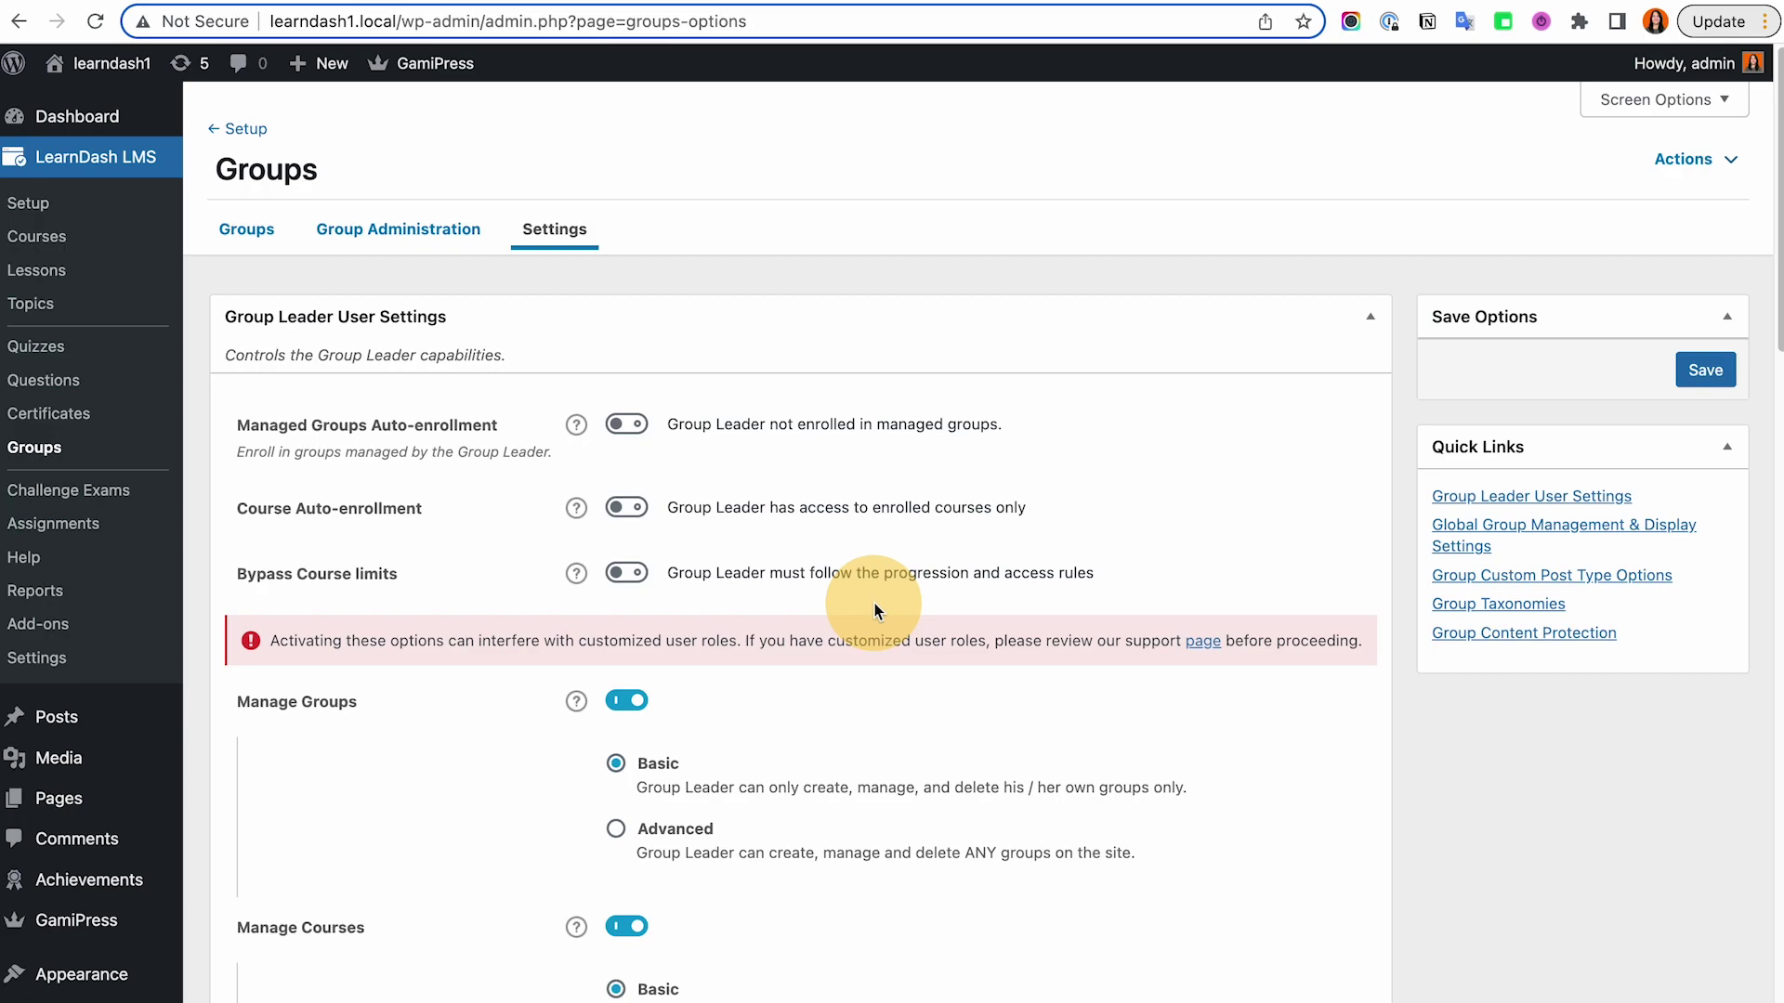
{"action": "scroll", "coordinate": [1163, 528], "scroll_direction": "down", "scroll_amount": 2}
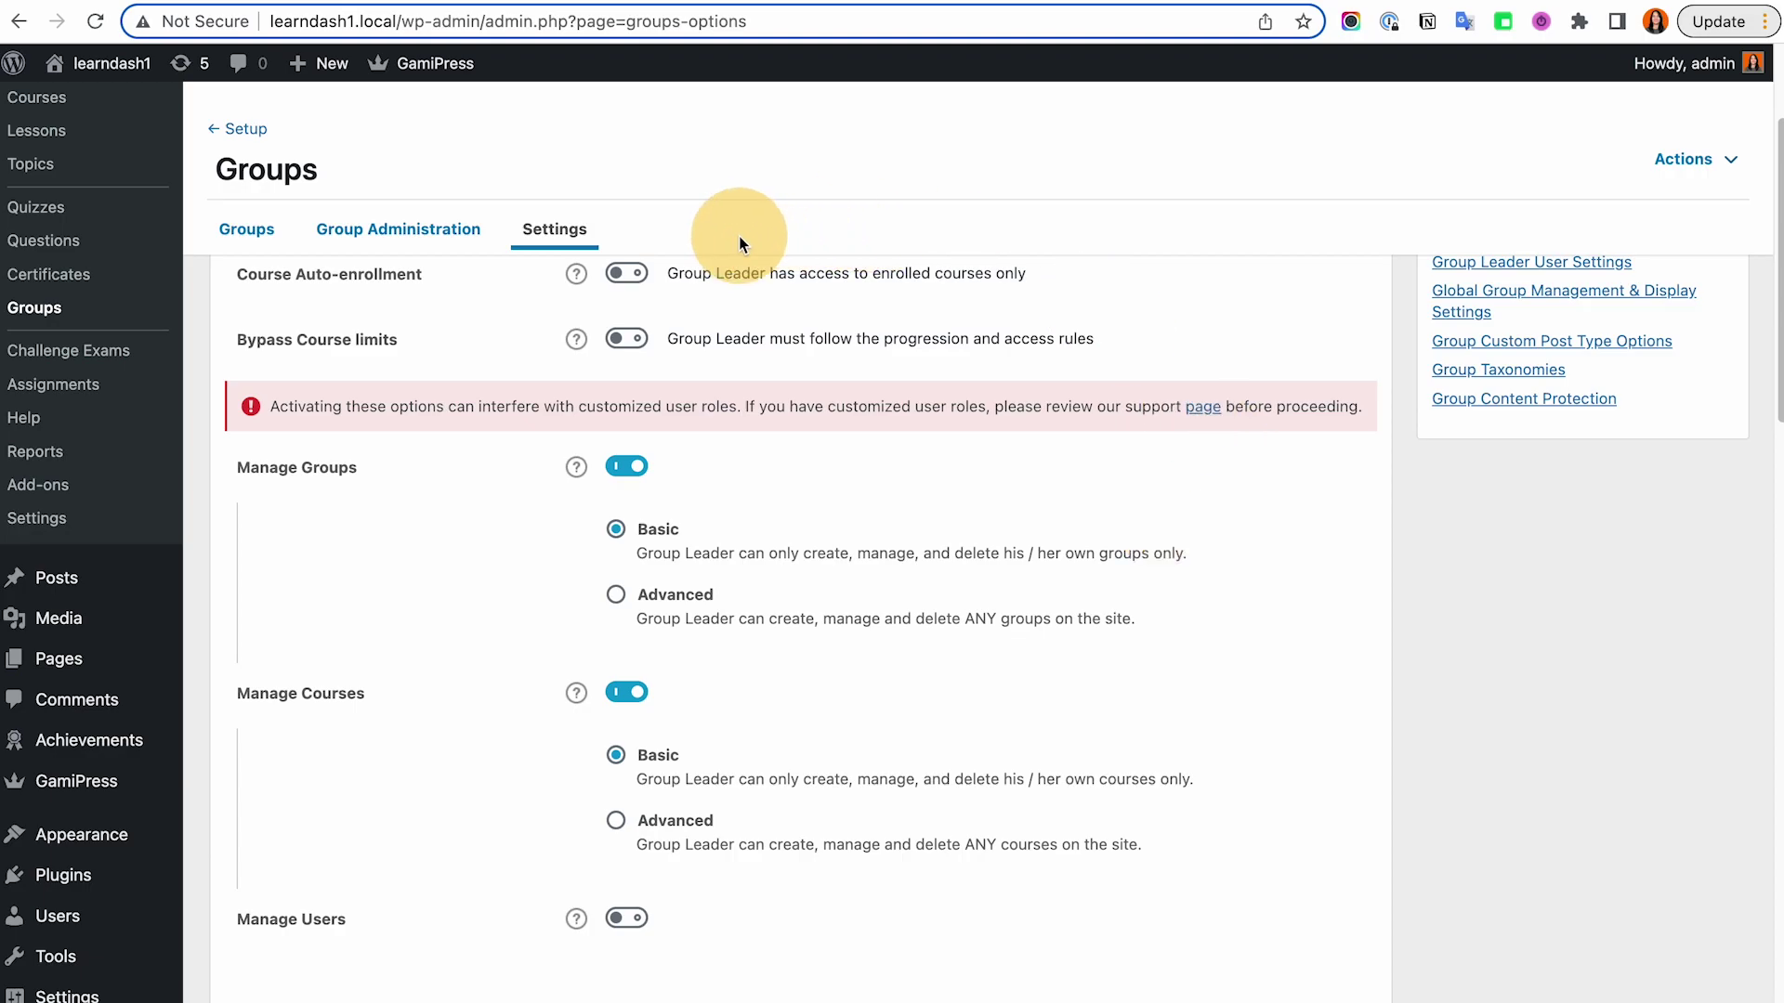
{"action": "scroll", "coordinate": [740, 240], "scroll_direction": "down", "scroll_amount": 2}
{"action": "scroll", "coordinate": [775, 258], "scroll_direction": "up", "scroll_amount": 5}
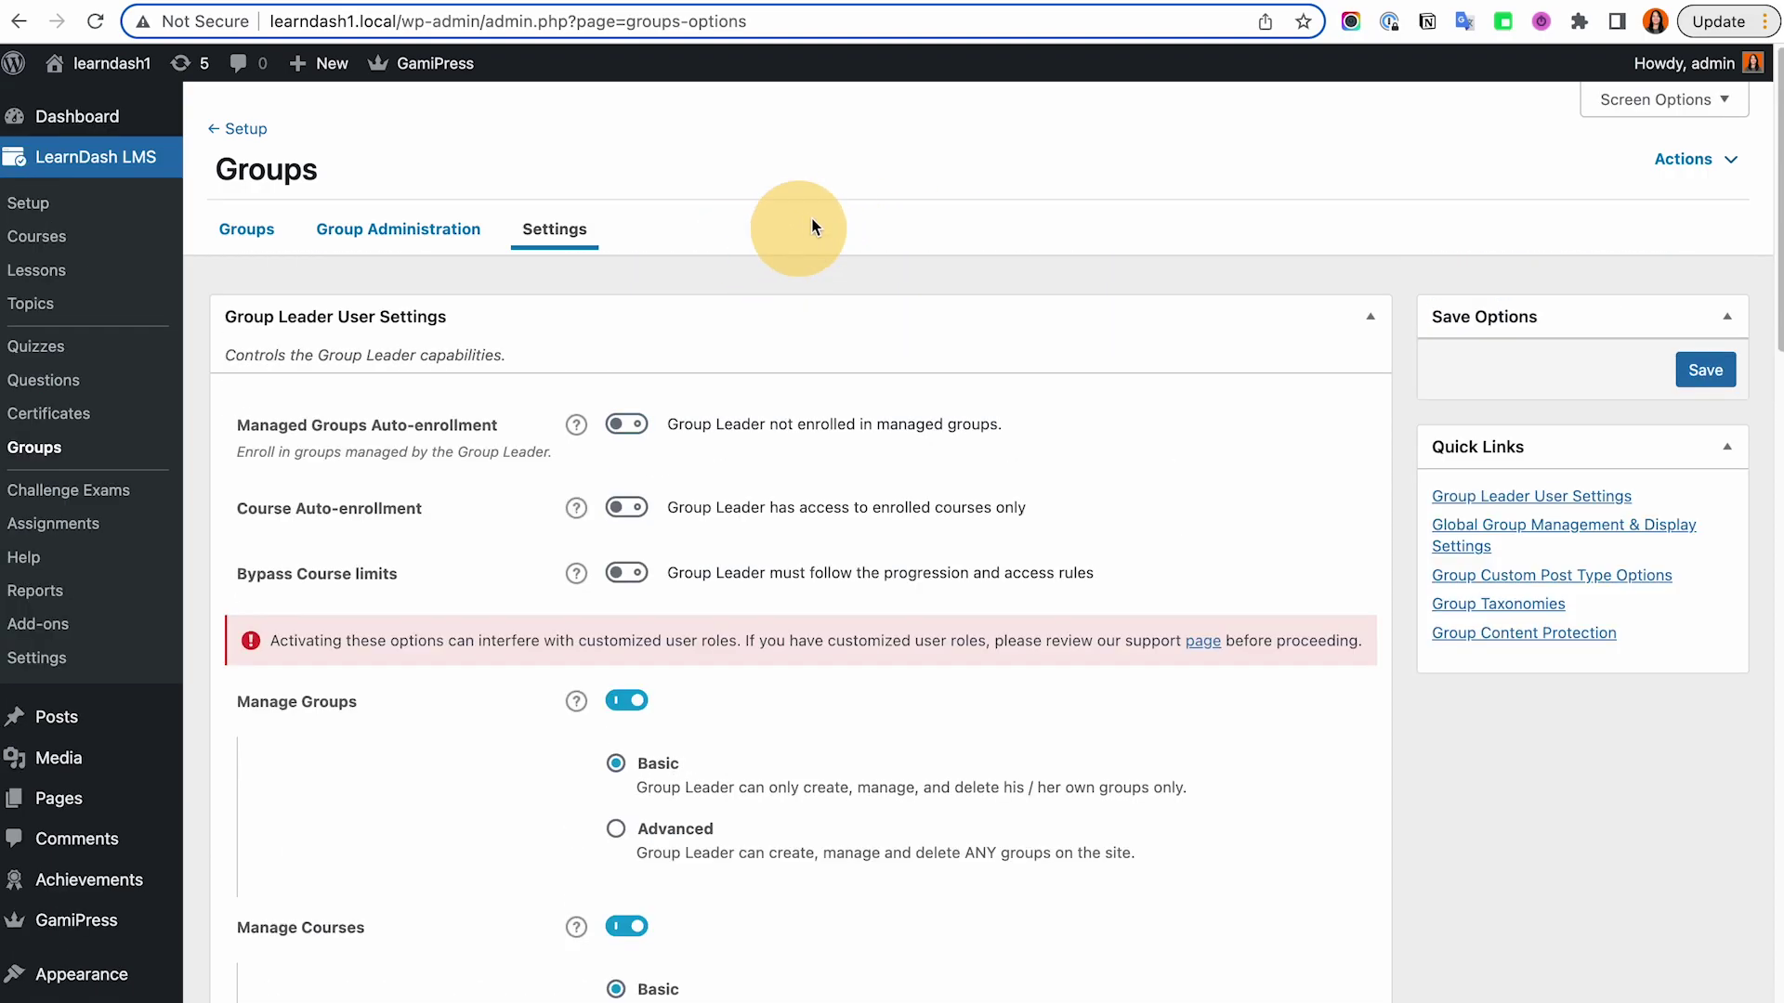
Open Group A Test for editing and review its access settings and its display and content options
{"action": "left_click", "coordinate": [456, 237]}
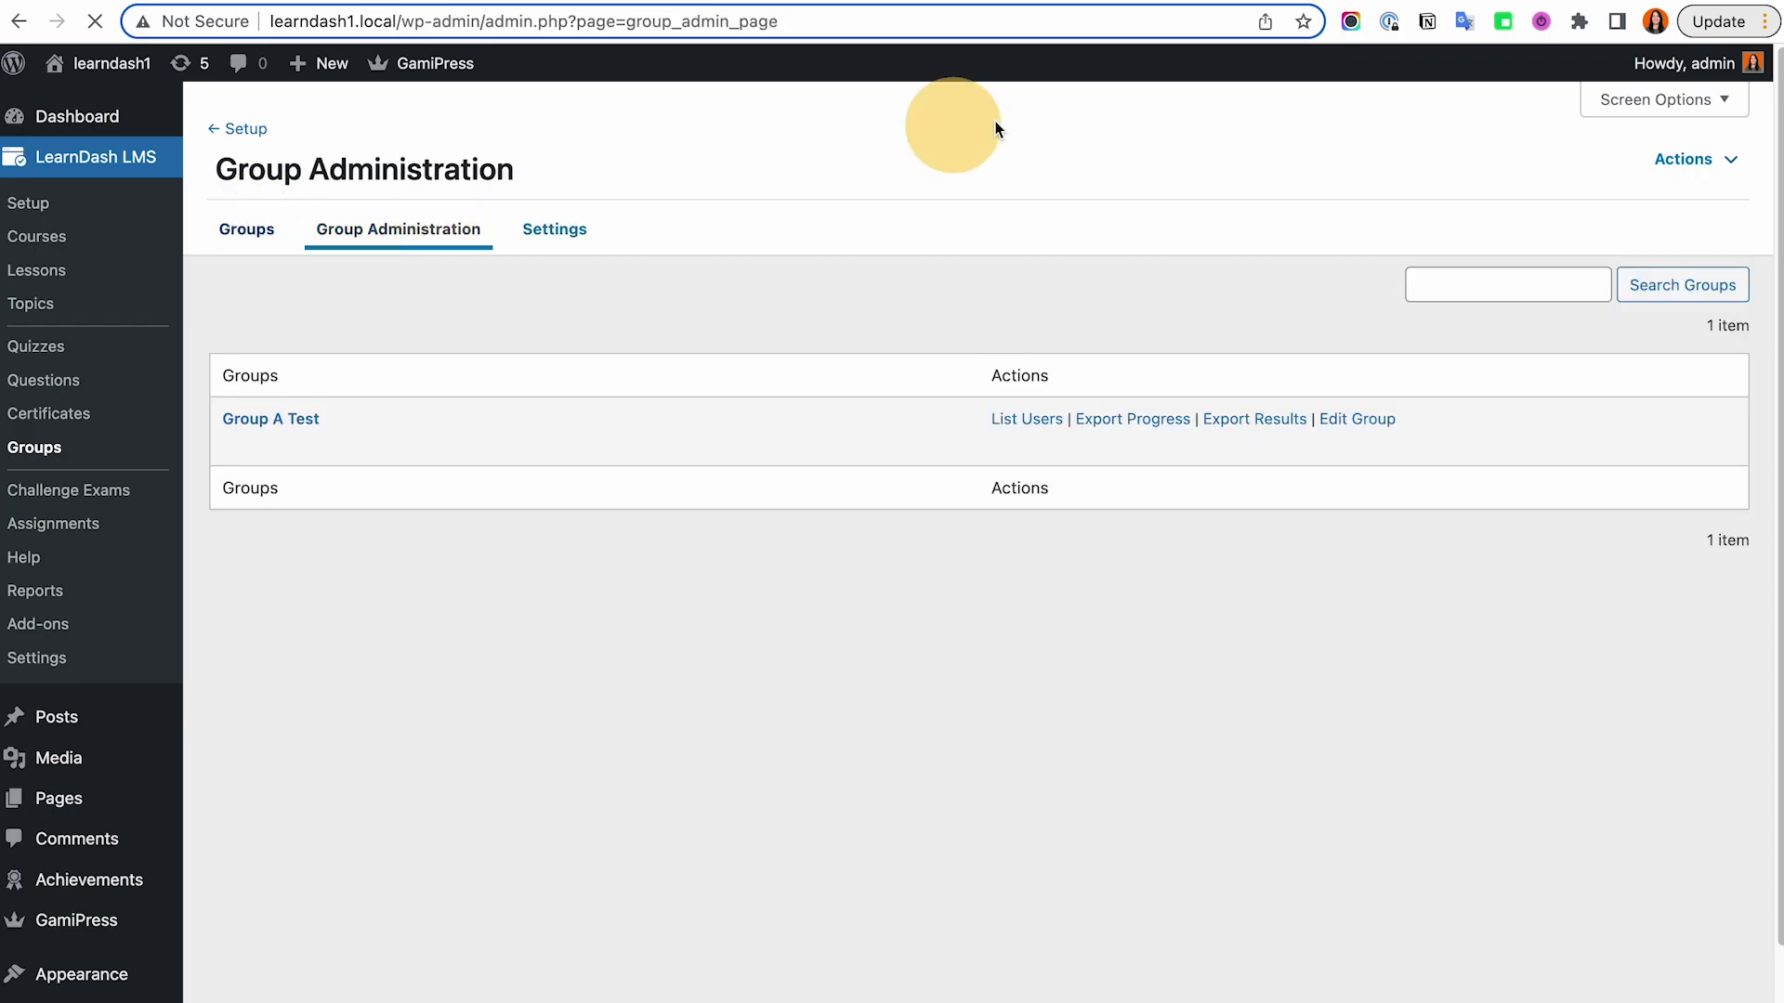
{"action": "left_click", "coordinate": [247, 229]}
{"action": "left_click", "coordinate": [310, 514]}
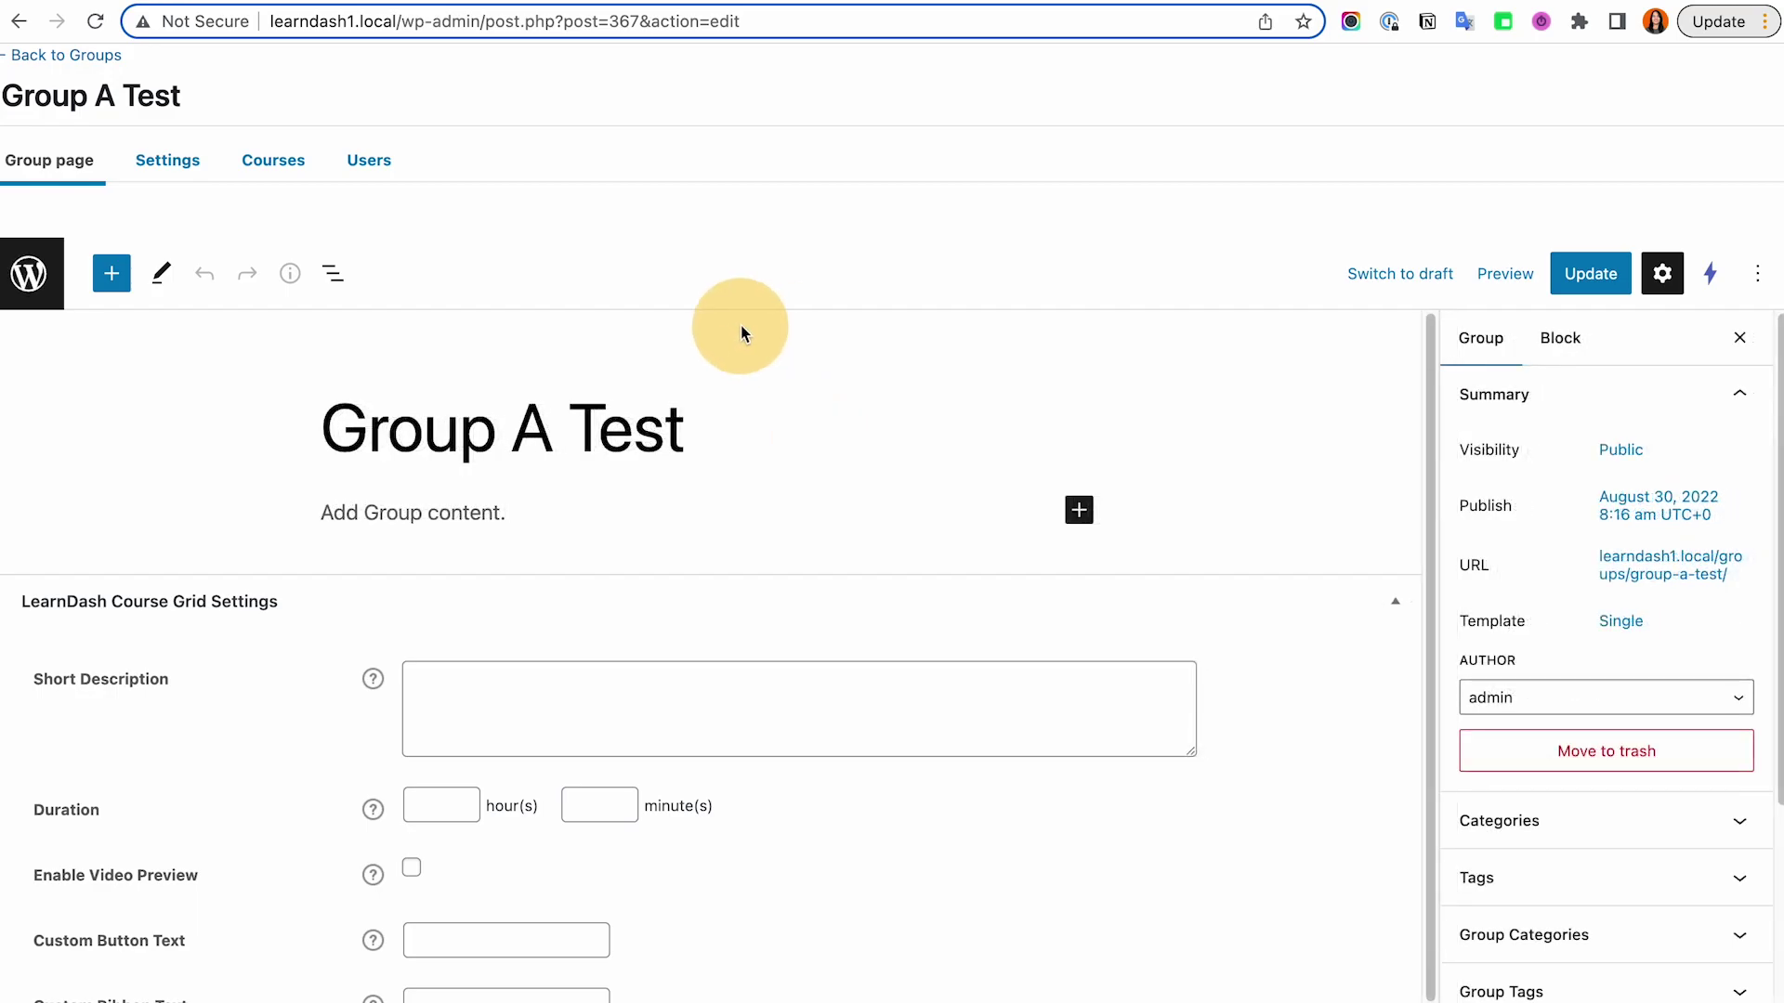
{"action": "left_click", "coordinate": [177, 164]}
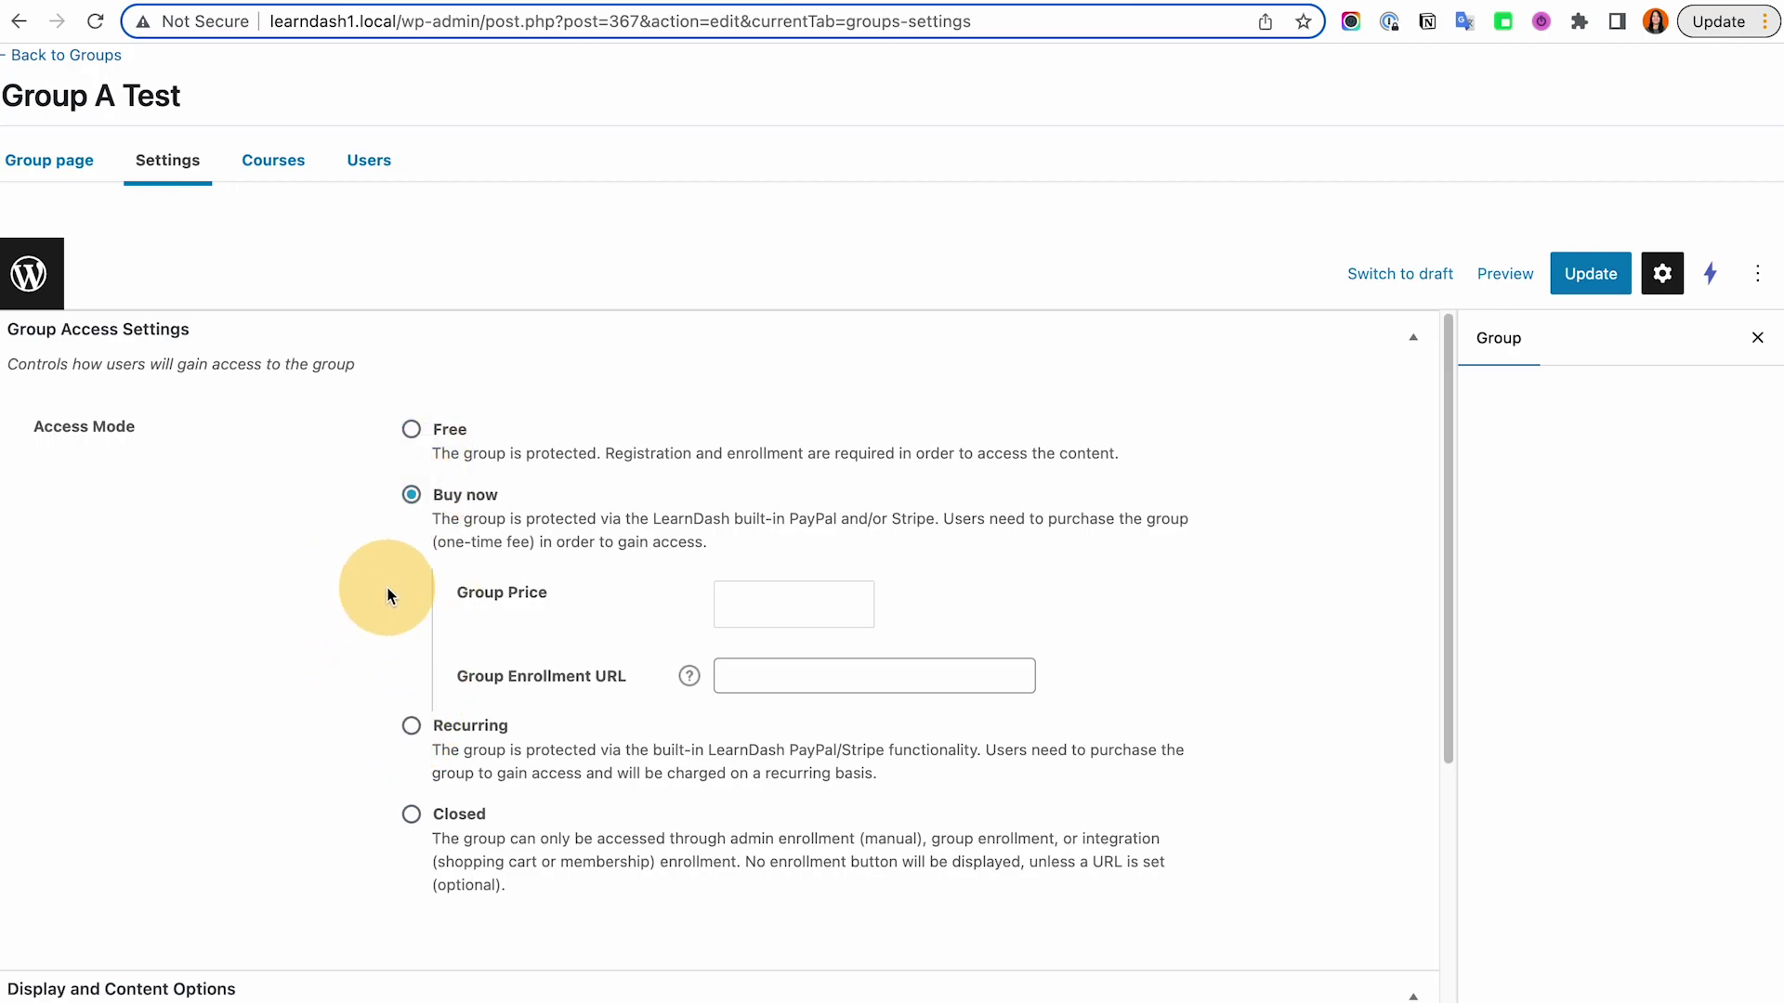
{"action": "scroll", "coordinate": [400, 613], "scroll_direction": "down", "scroll_amount": 5}
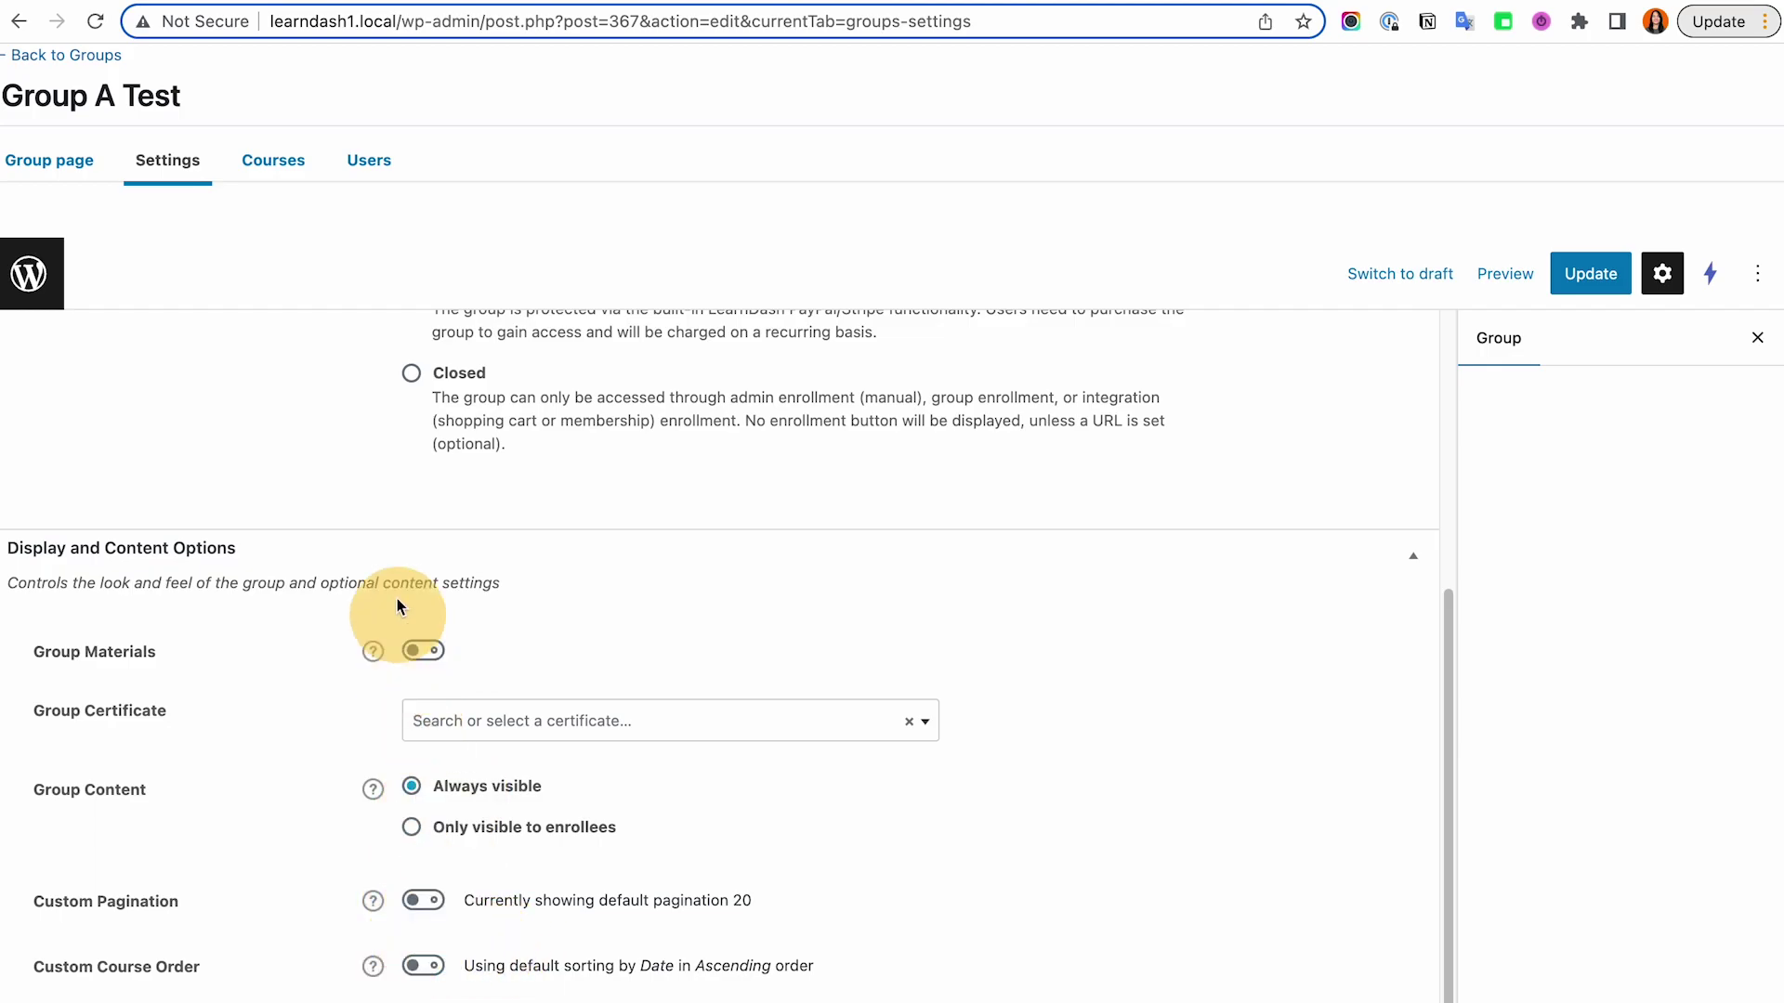
Assign the course Copy of Practical Mindfulness – Mindfulness and mindful meditation to Group A Test
{"action": "left_click", "coordinate": [291, 161]}
{"action": "scroll", "coordinate": [520, 436], "scroll_direction": "up", "scroll_amount": 3}
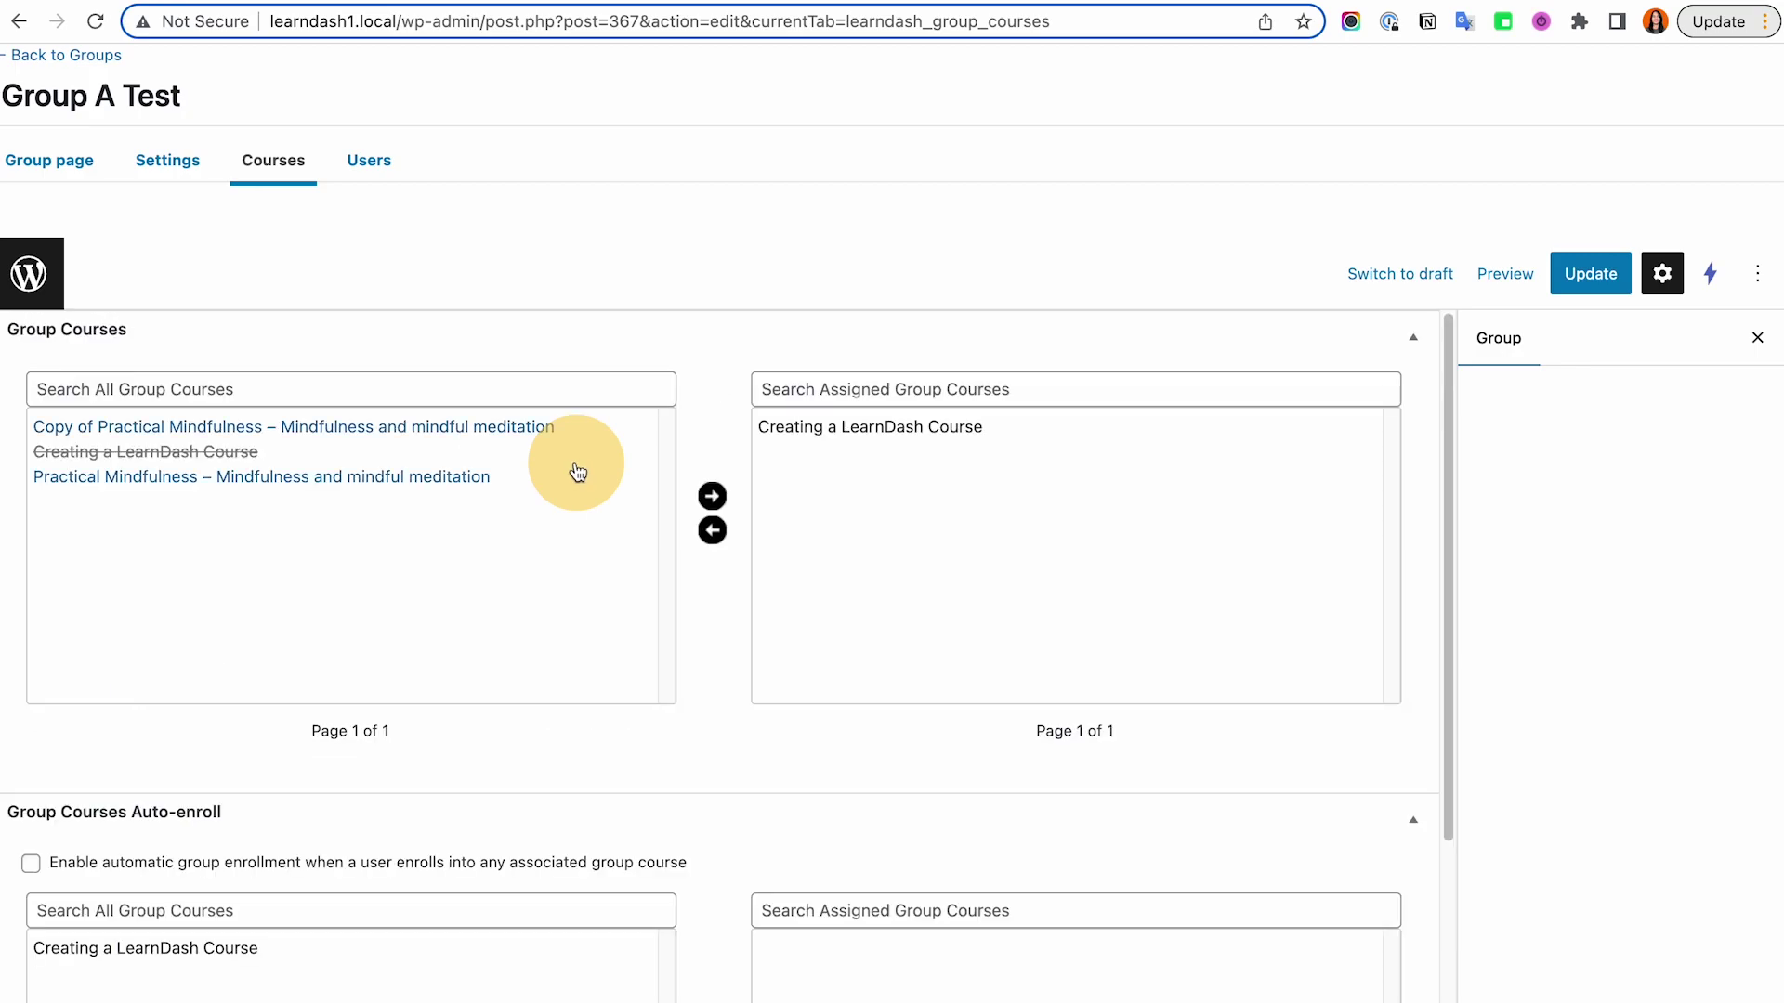
{"action": "left_click", "coordinate": [203, 429]}
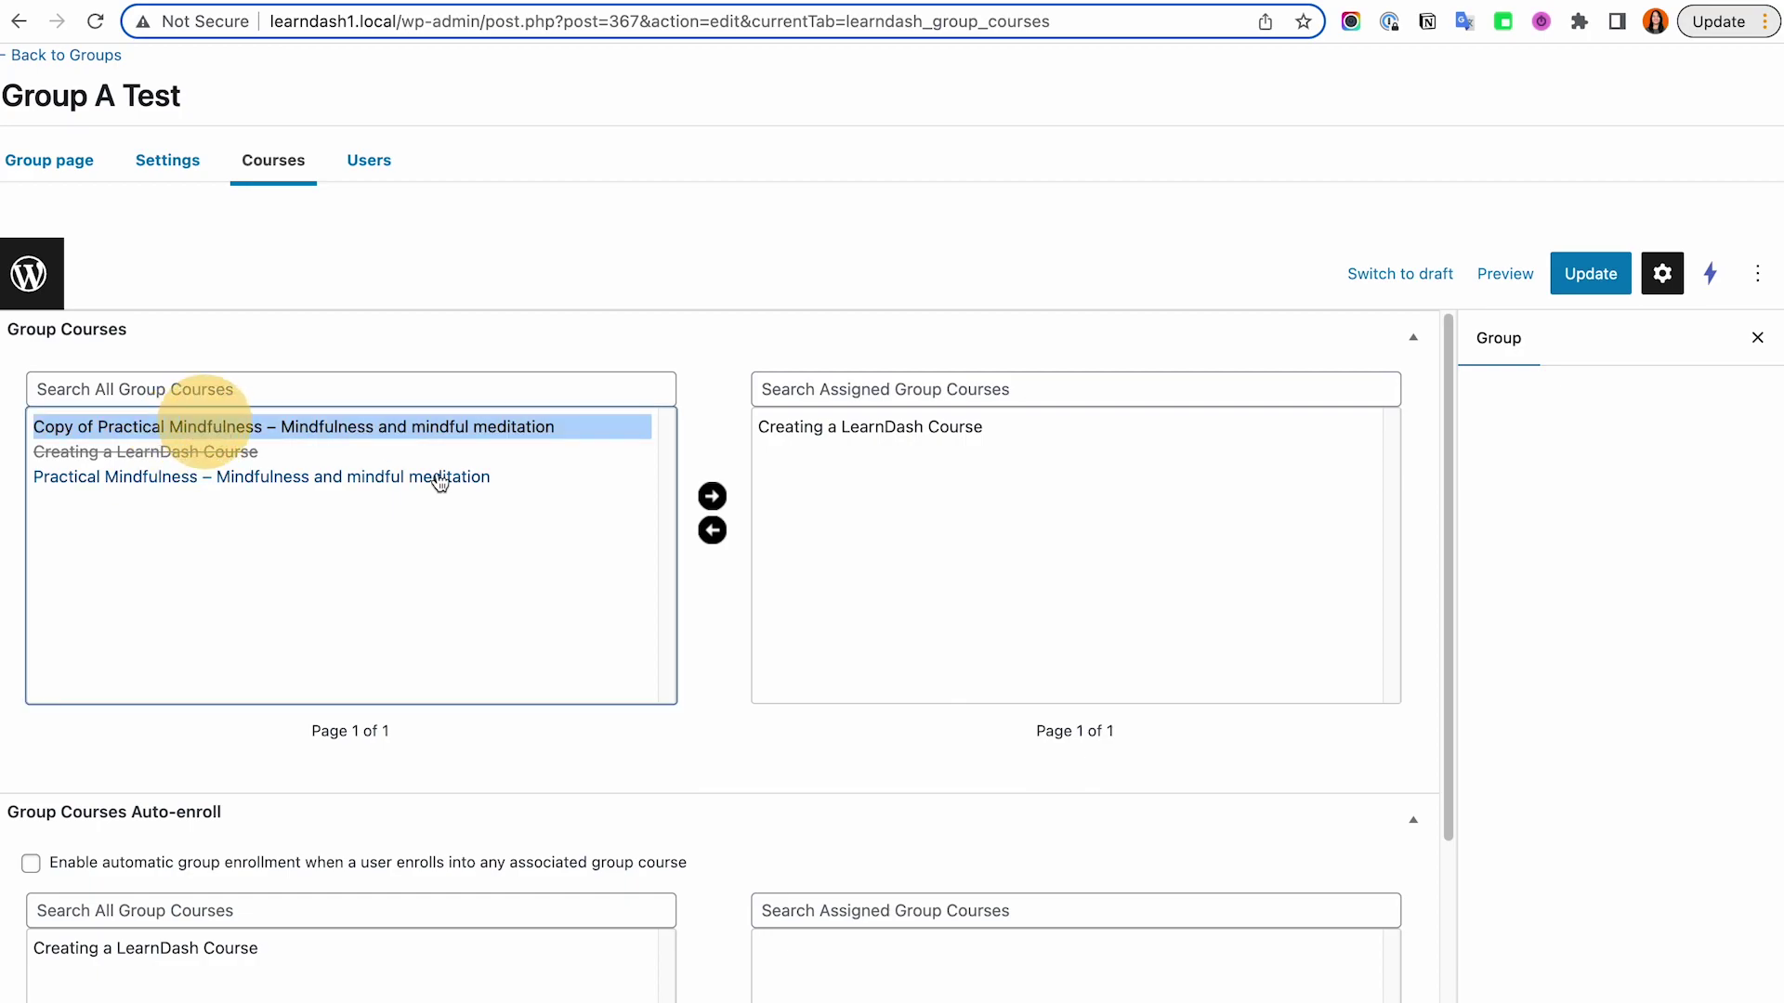
{"action": "left_click", "coordinate": [711, 497]}
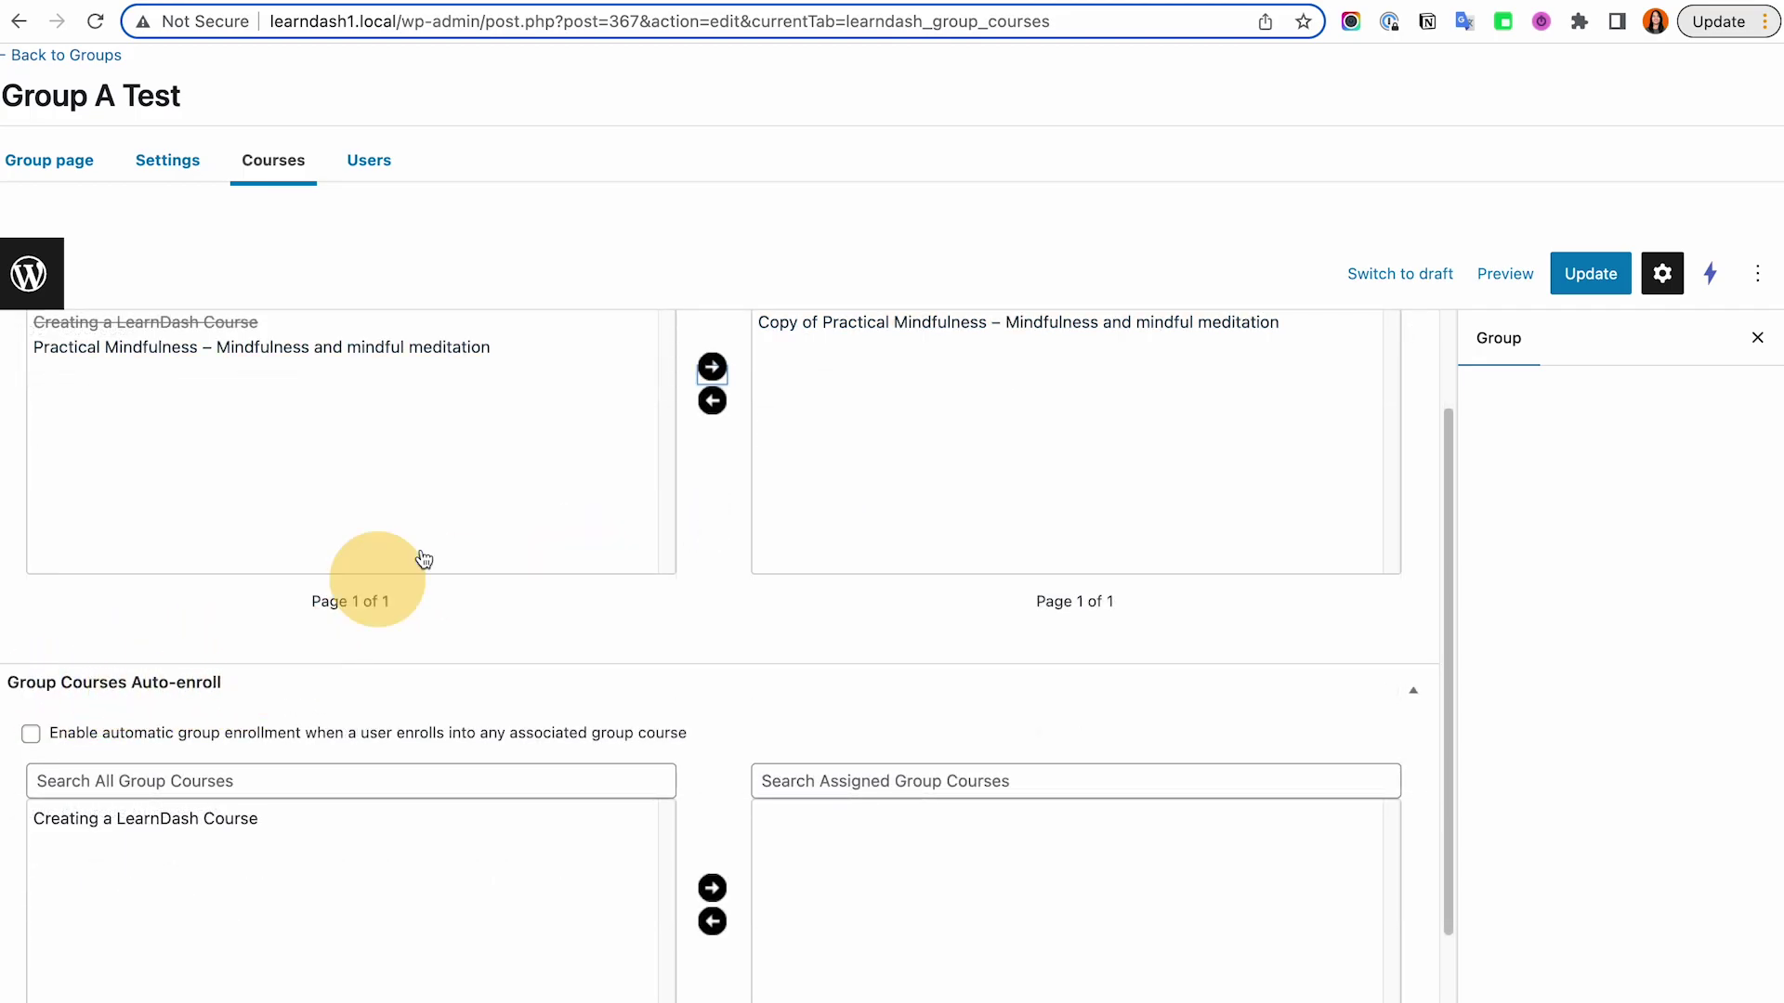
Enable automatic group enrollment when a user enrolls into any associated group course
{"action": "scroll", "coordinate": [422, 557], "scroll_direction": "down", "scroll_amount": 2}
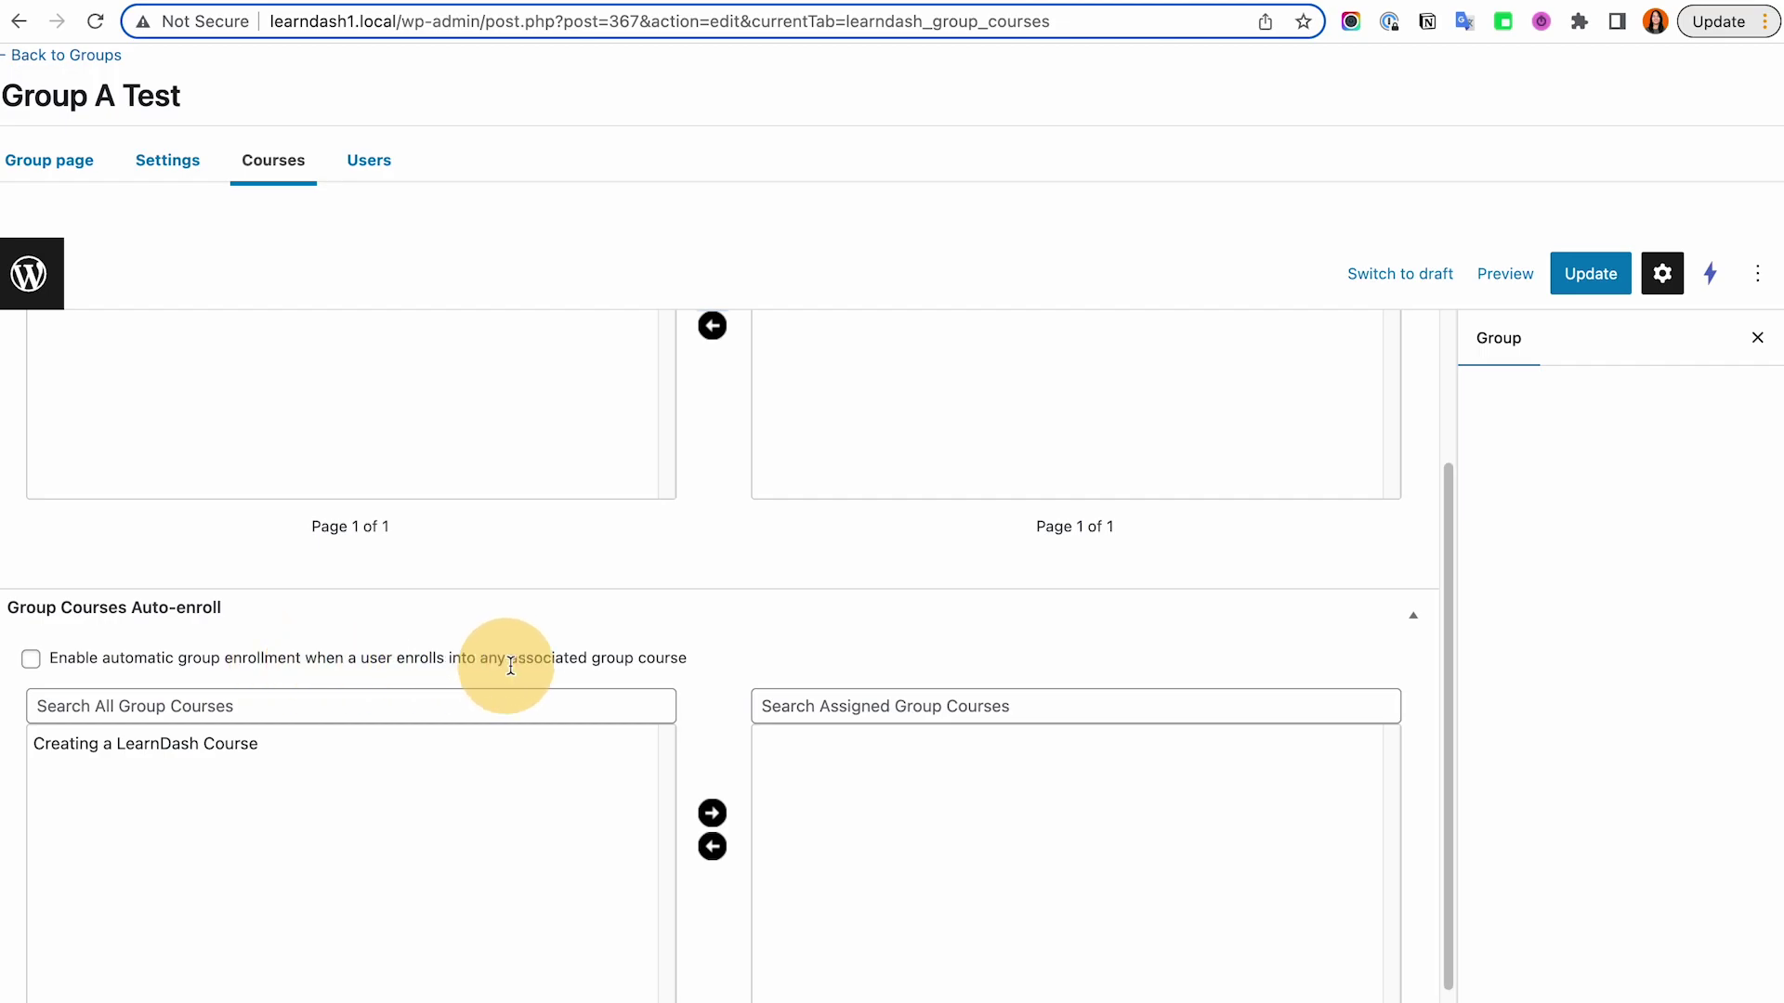
{"action": "scroll", "coordinate": [655, 654], "scroll_direction": "down", "scroll_amount": 1}
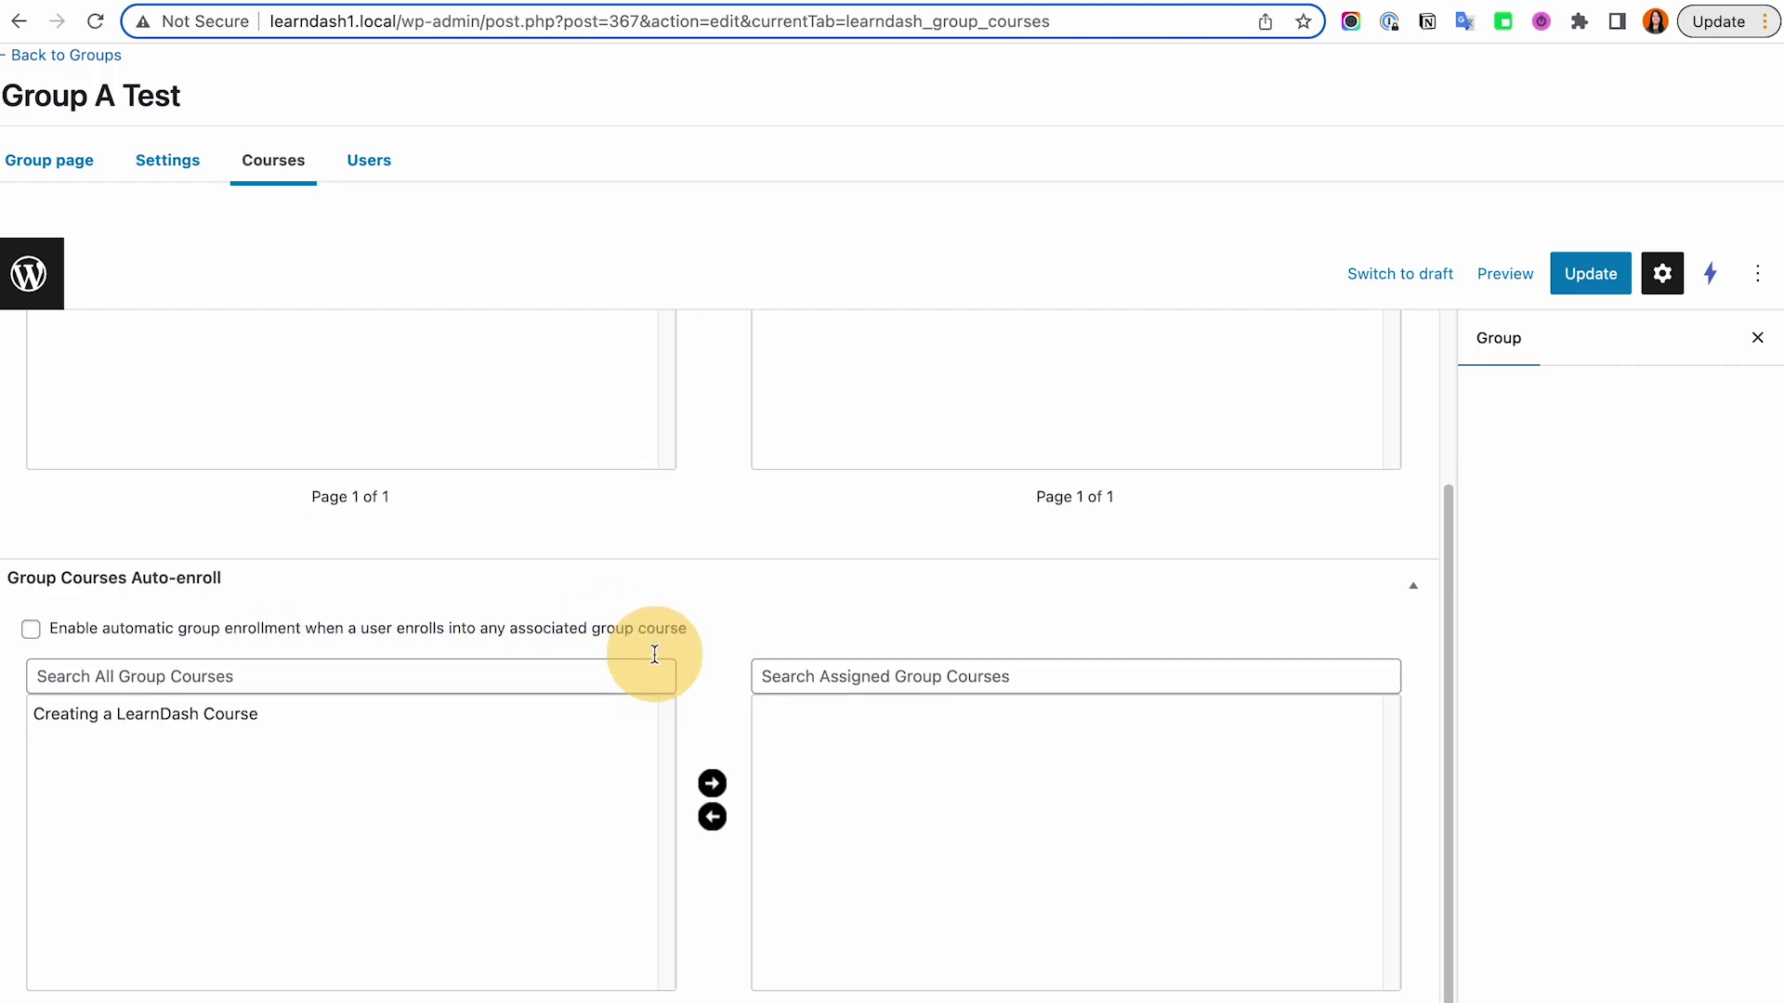
{"action": "scroll", "coordinate": [657, 655], "scroll_direction": "up", "scroll_amount": 3}
{"action": "scroll", "coordinate": [656, 650], "scroll_direction": "down", "scroll_amount": 2}
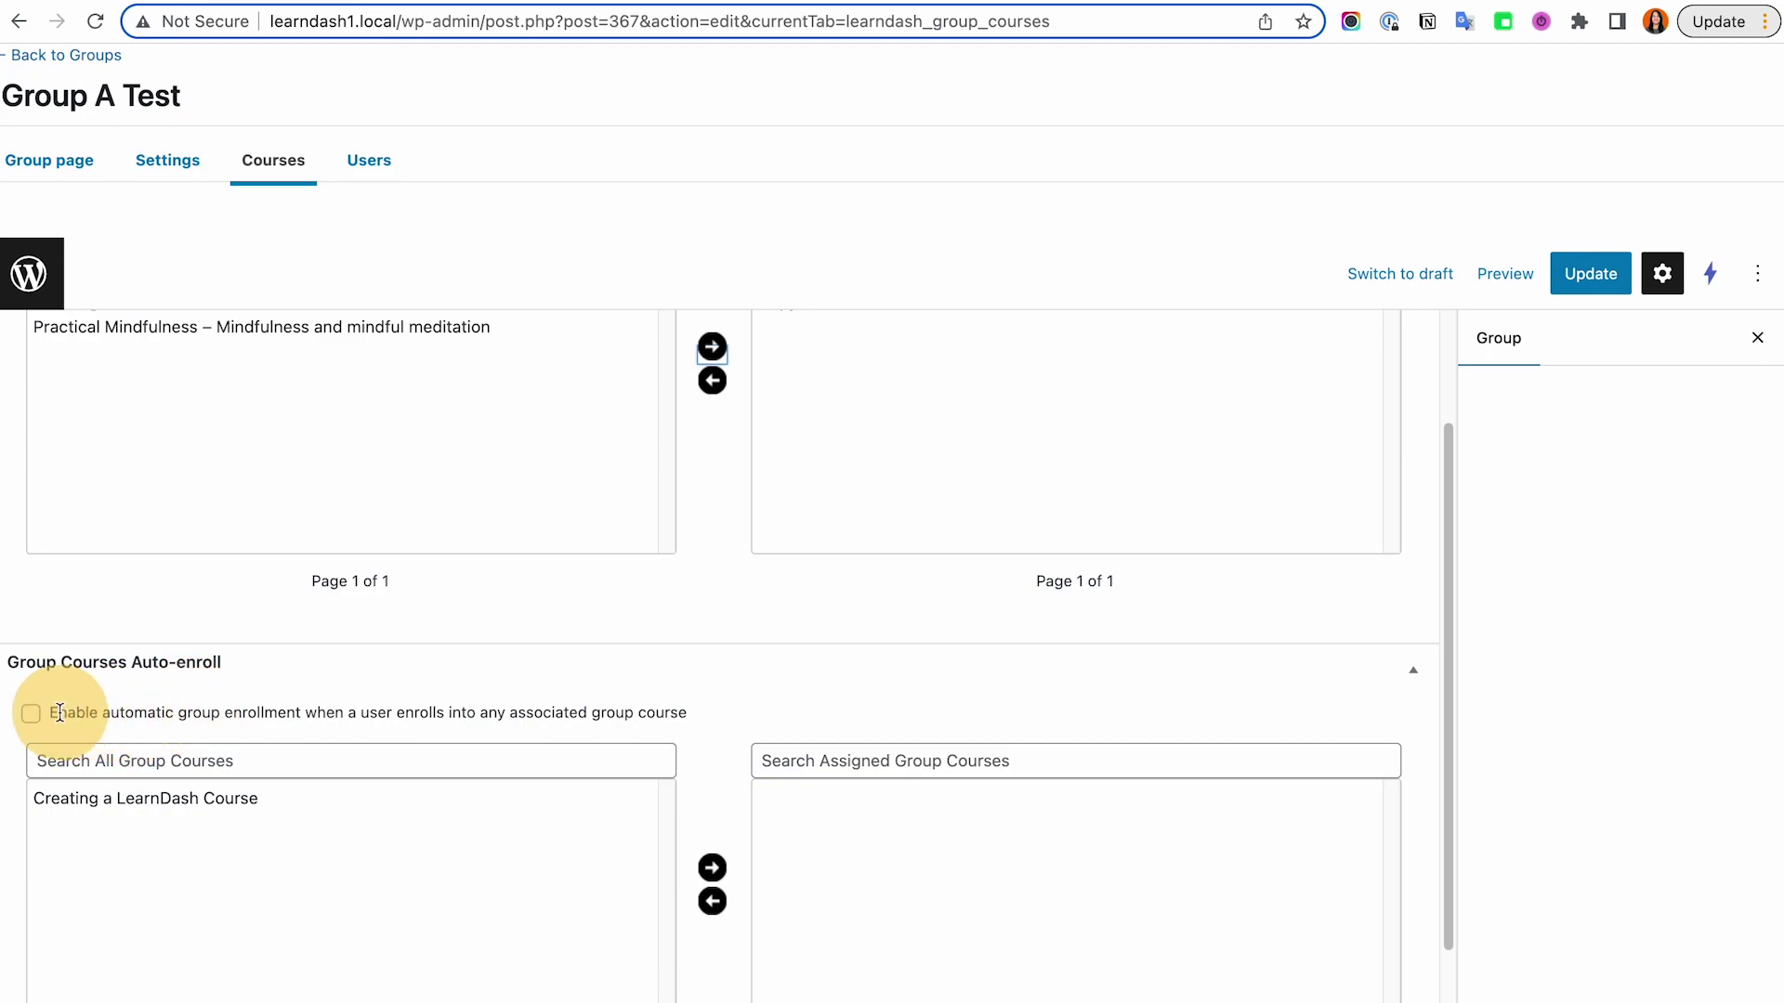
{"action": "left_click", "coordinate": [31, 714]}
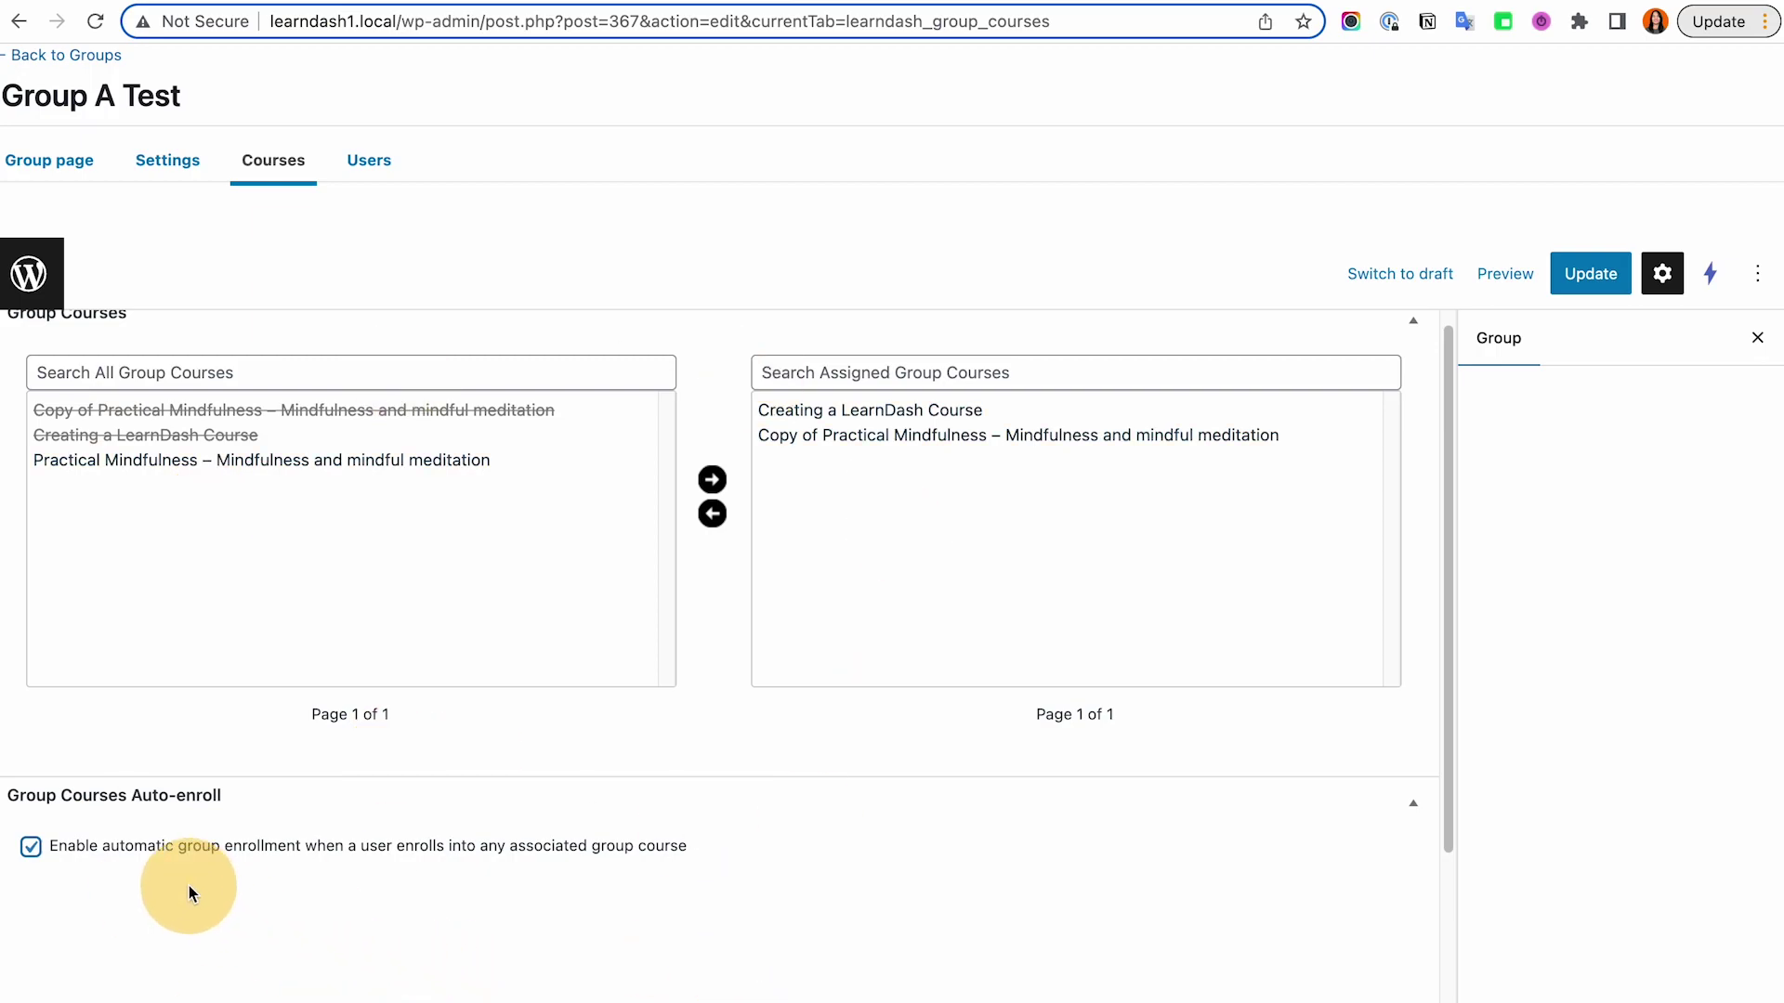
Turn off automatic group enrollment for all associated group courses
{"action": "left_click_drag", "start_coordinate": [498, 847], "coordinate": [583, 849]}
{"action": "left_click", "coordinate": [31, 847]}
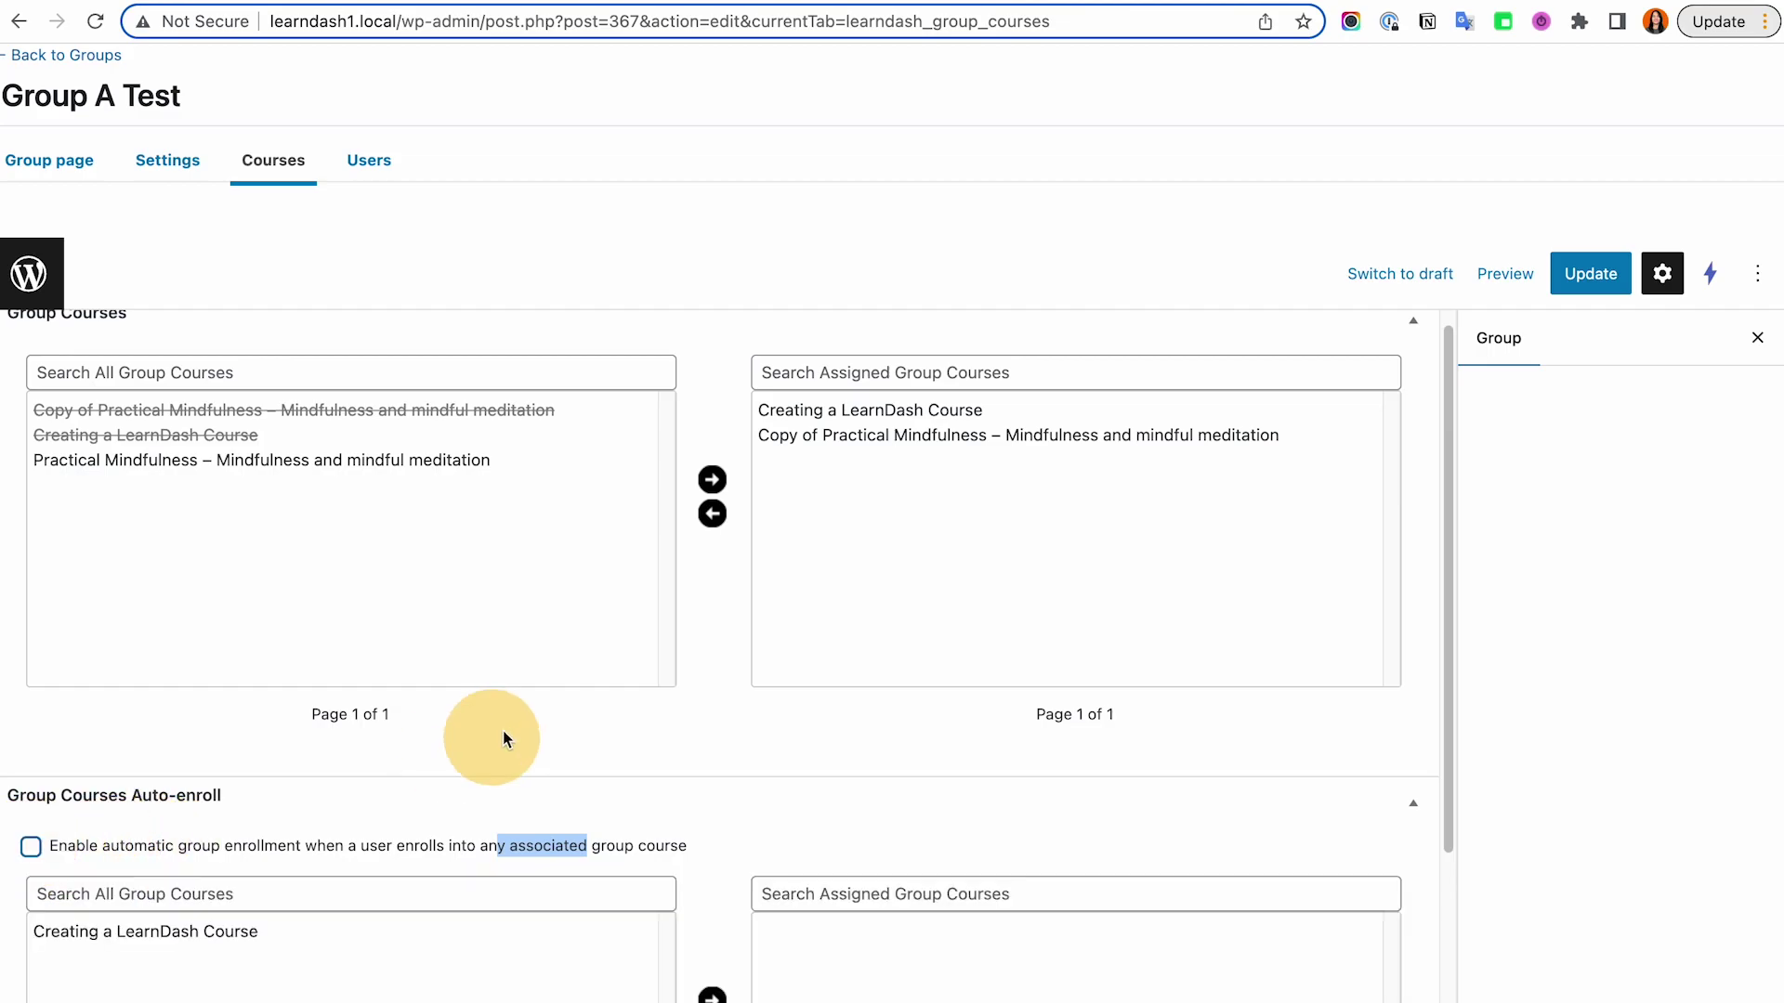
Assign Creating a LearnDash Course to the Group Courses Auto-enroll list and select that course among the assigned Group Courses
{"action": "scroll", "coordinate": [470, 744], "scroll_direction": "down", "scroll_amount": 2}
{"action": "left_click", "coordinate": [509, 735]}
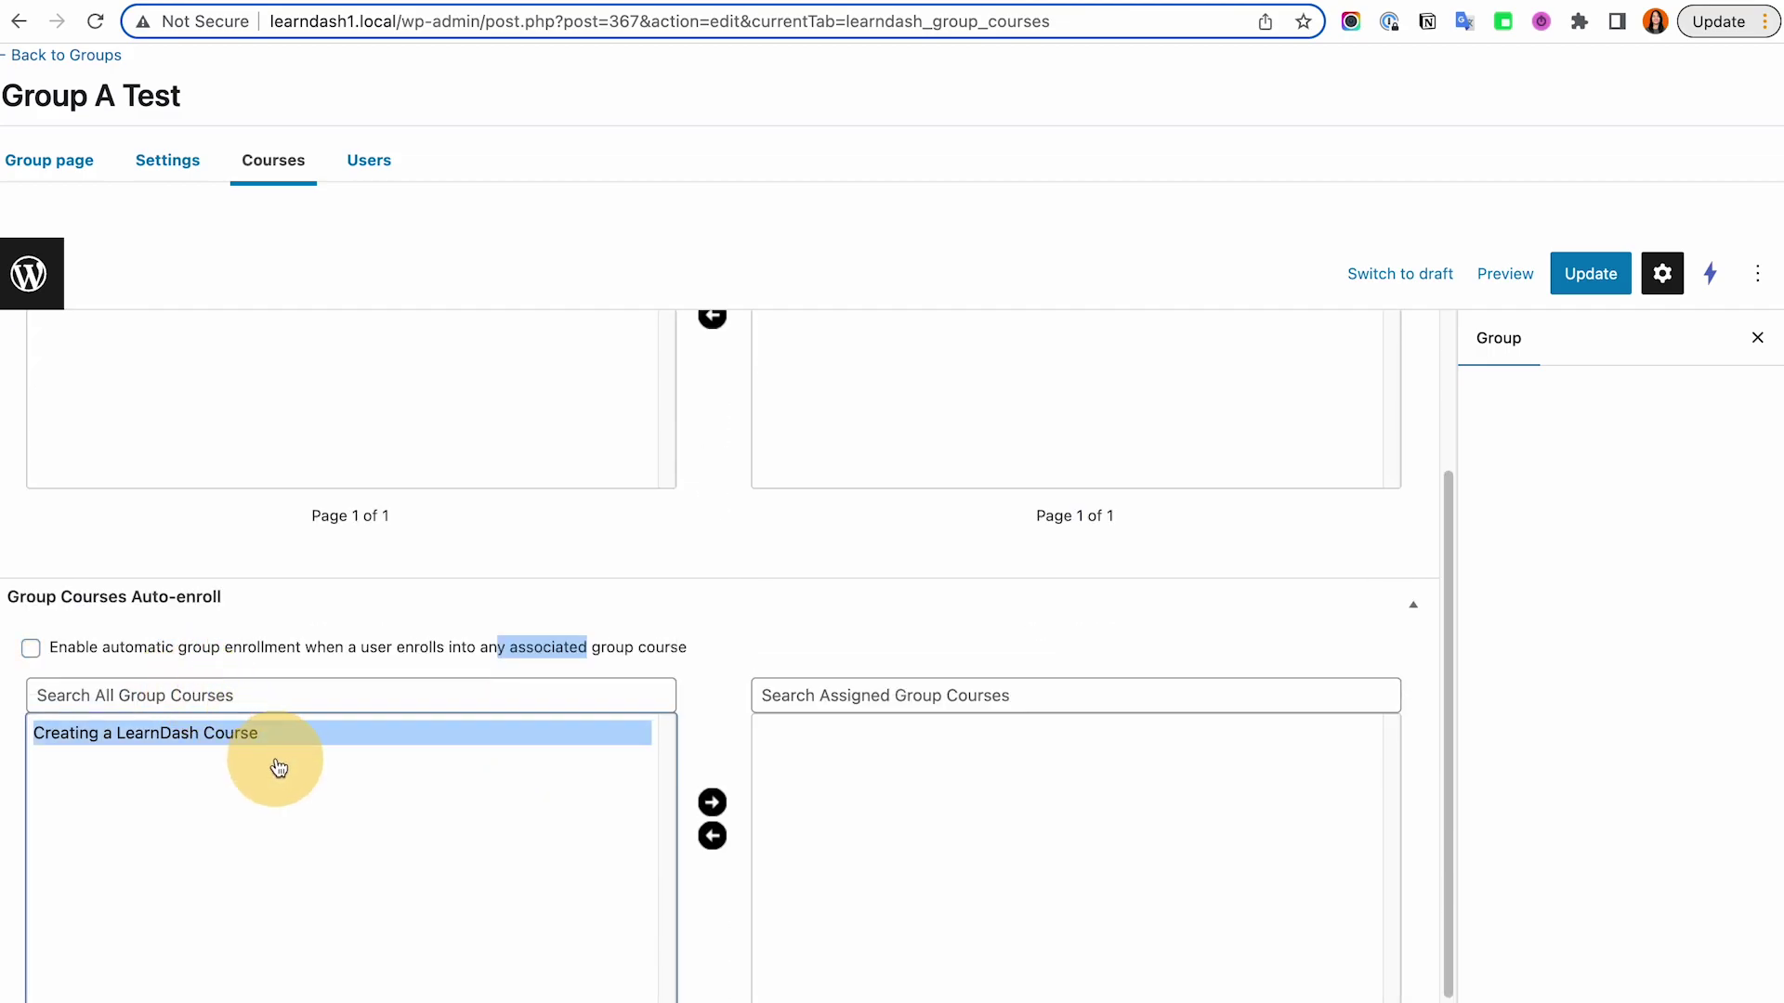
{"action": "scroll", "coordinate": [836, 669], "scroll_direction": "up", "scroll_amount": 2}
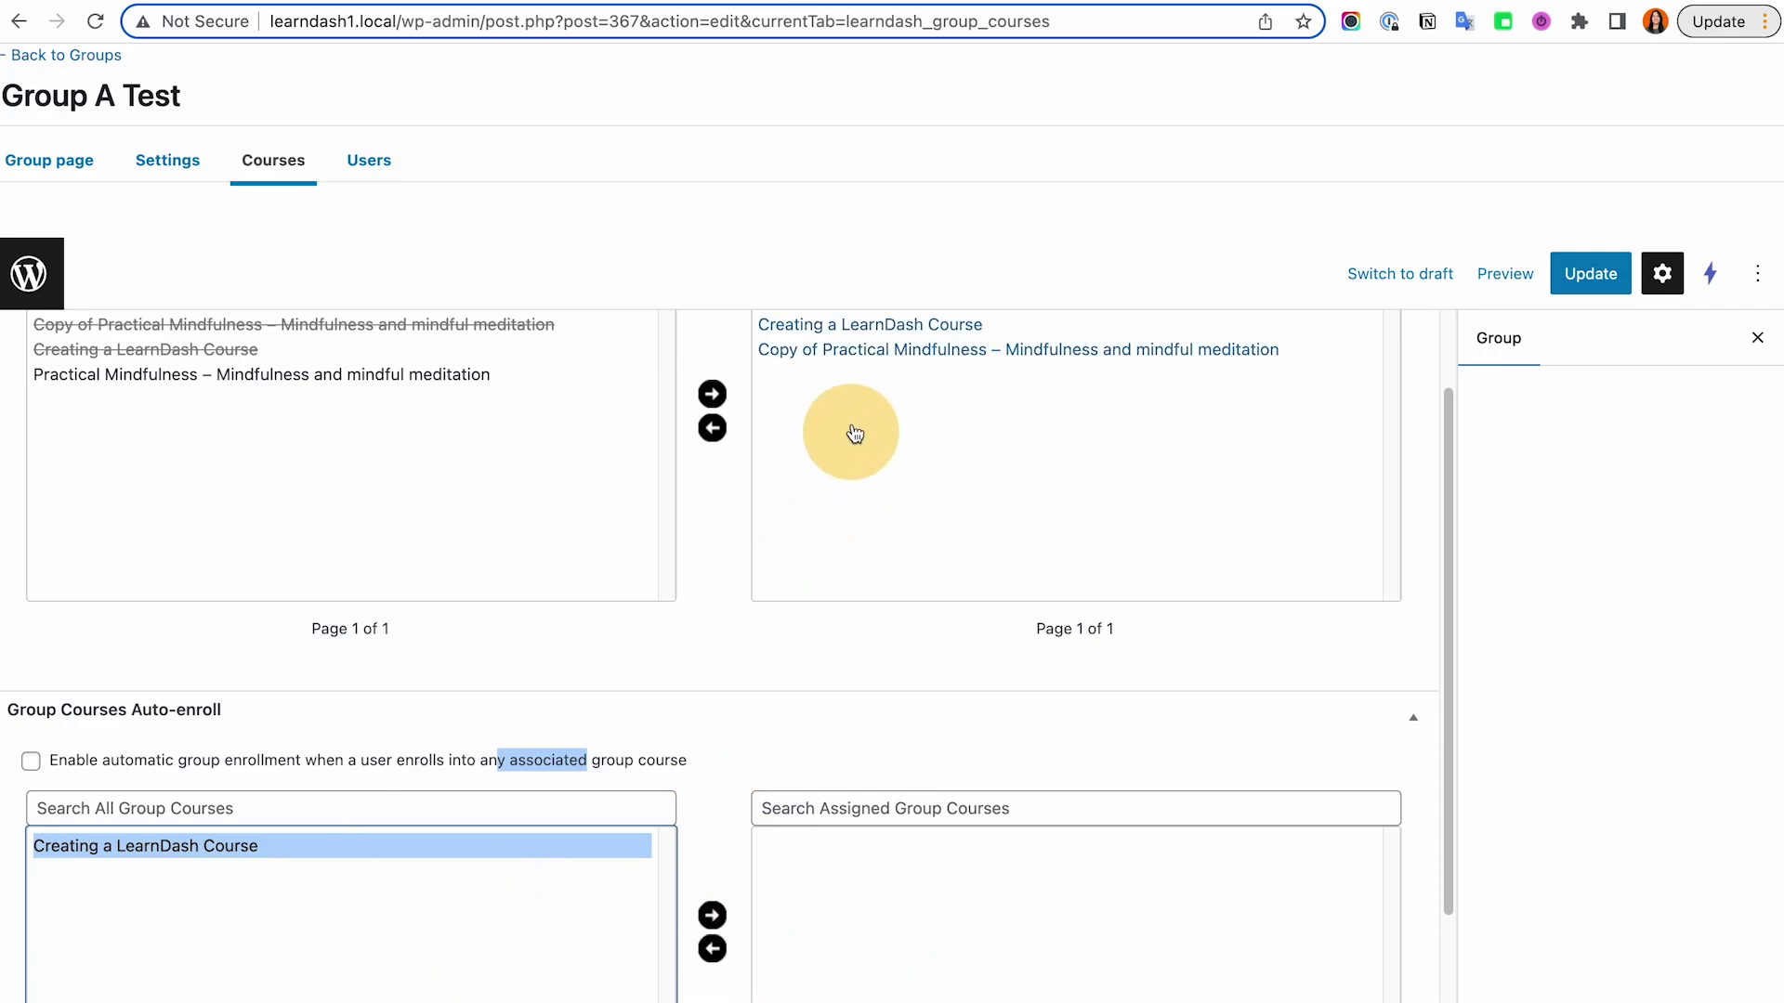
{"action": "scroll", "coordinate": [859, 433], "scroll_direction": "up", "scroll_amount": 2}
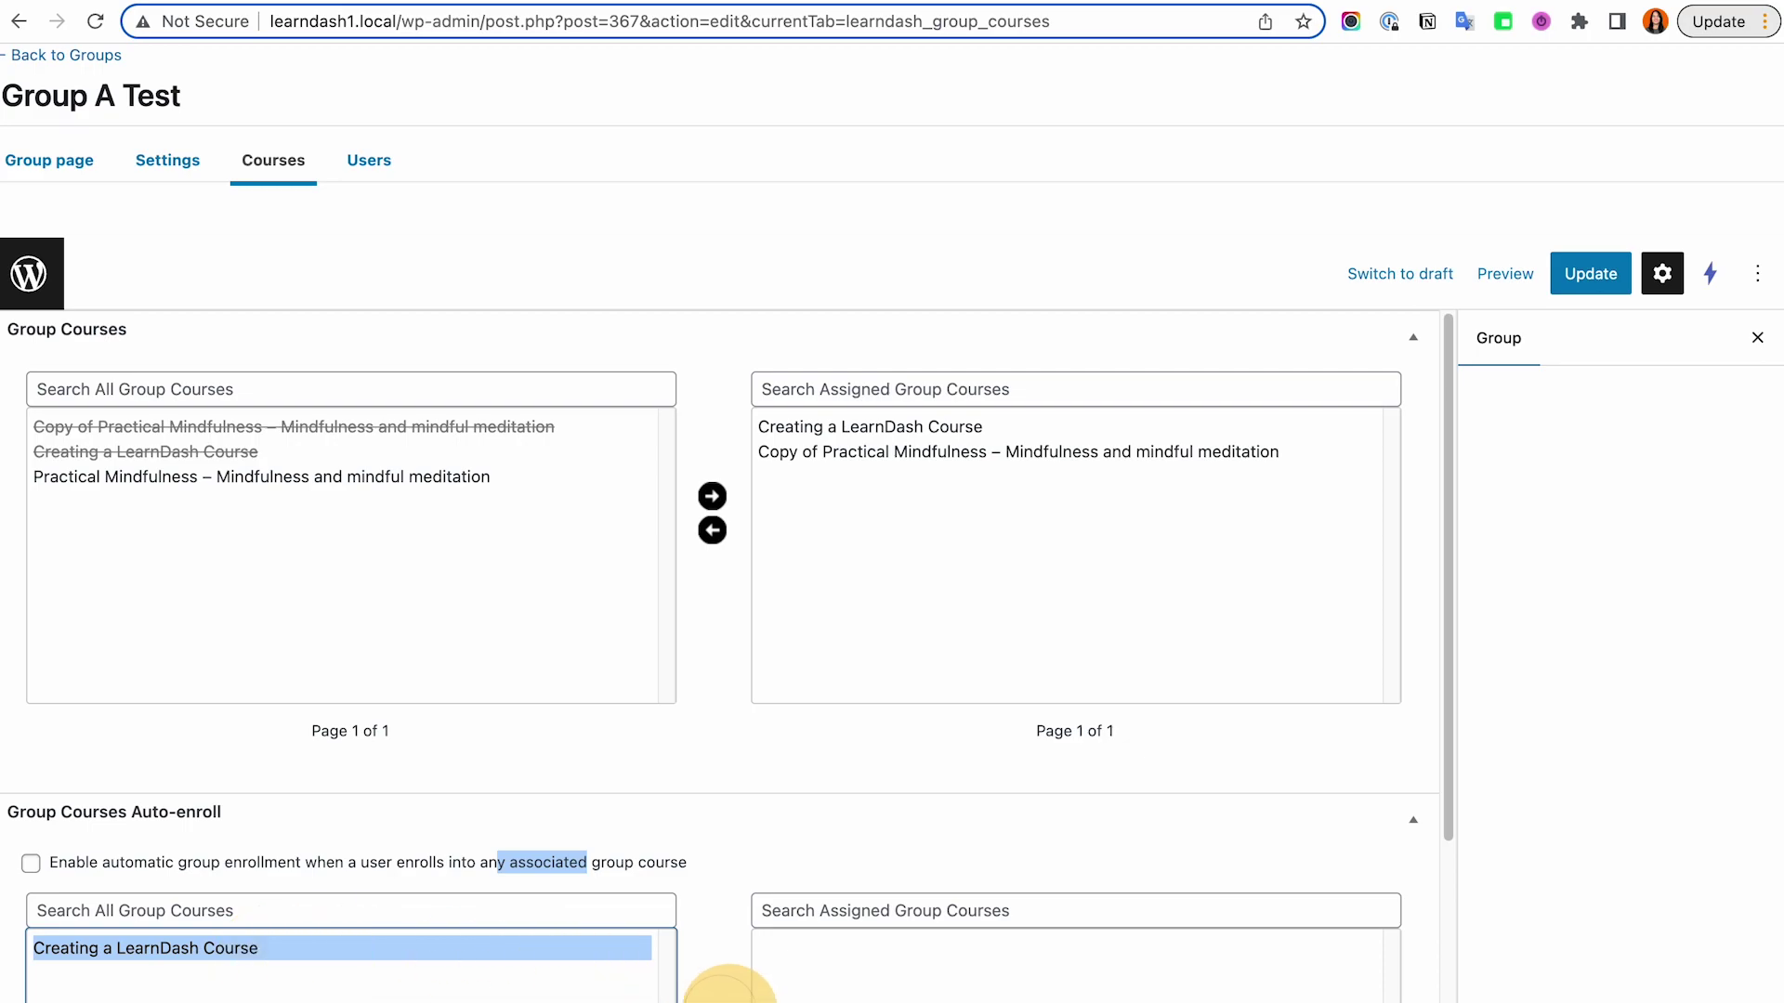
{"action": "left_click", "coordinate": [715, 1001]}
{"action": "scroll", "coordinate": [888, 733], "scroll_direction": "down", "scroll_amount": 1}
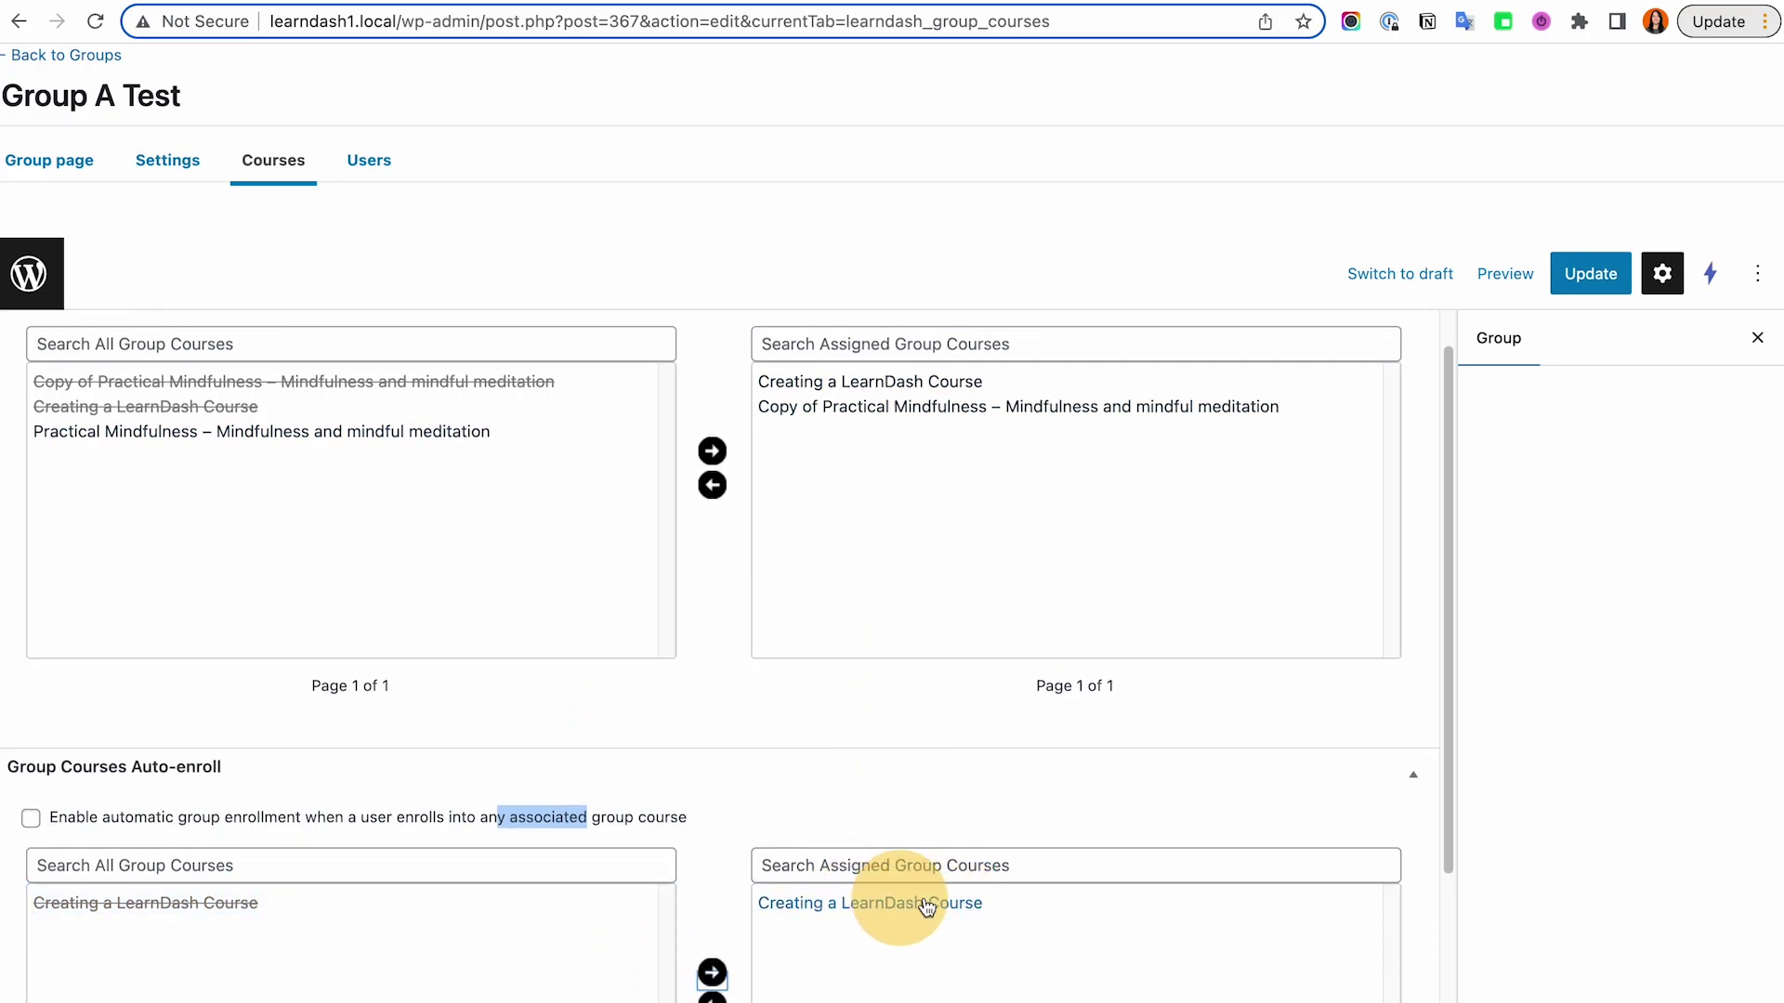
{"action": "left_click", "coordinate": [848, 387]}
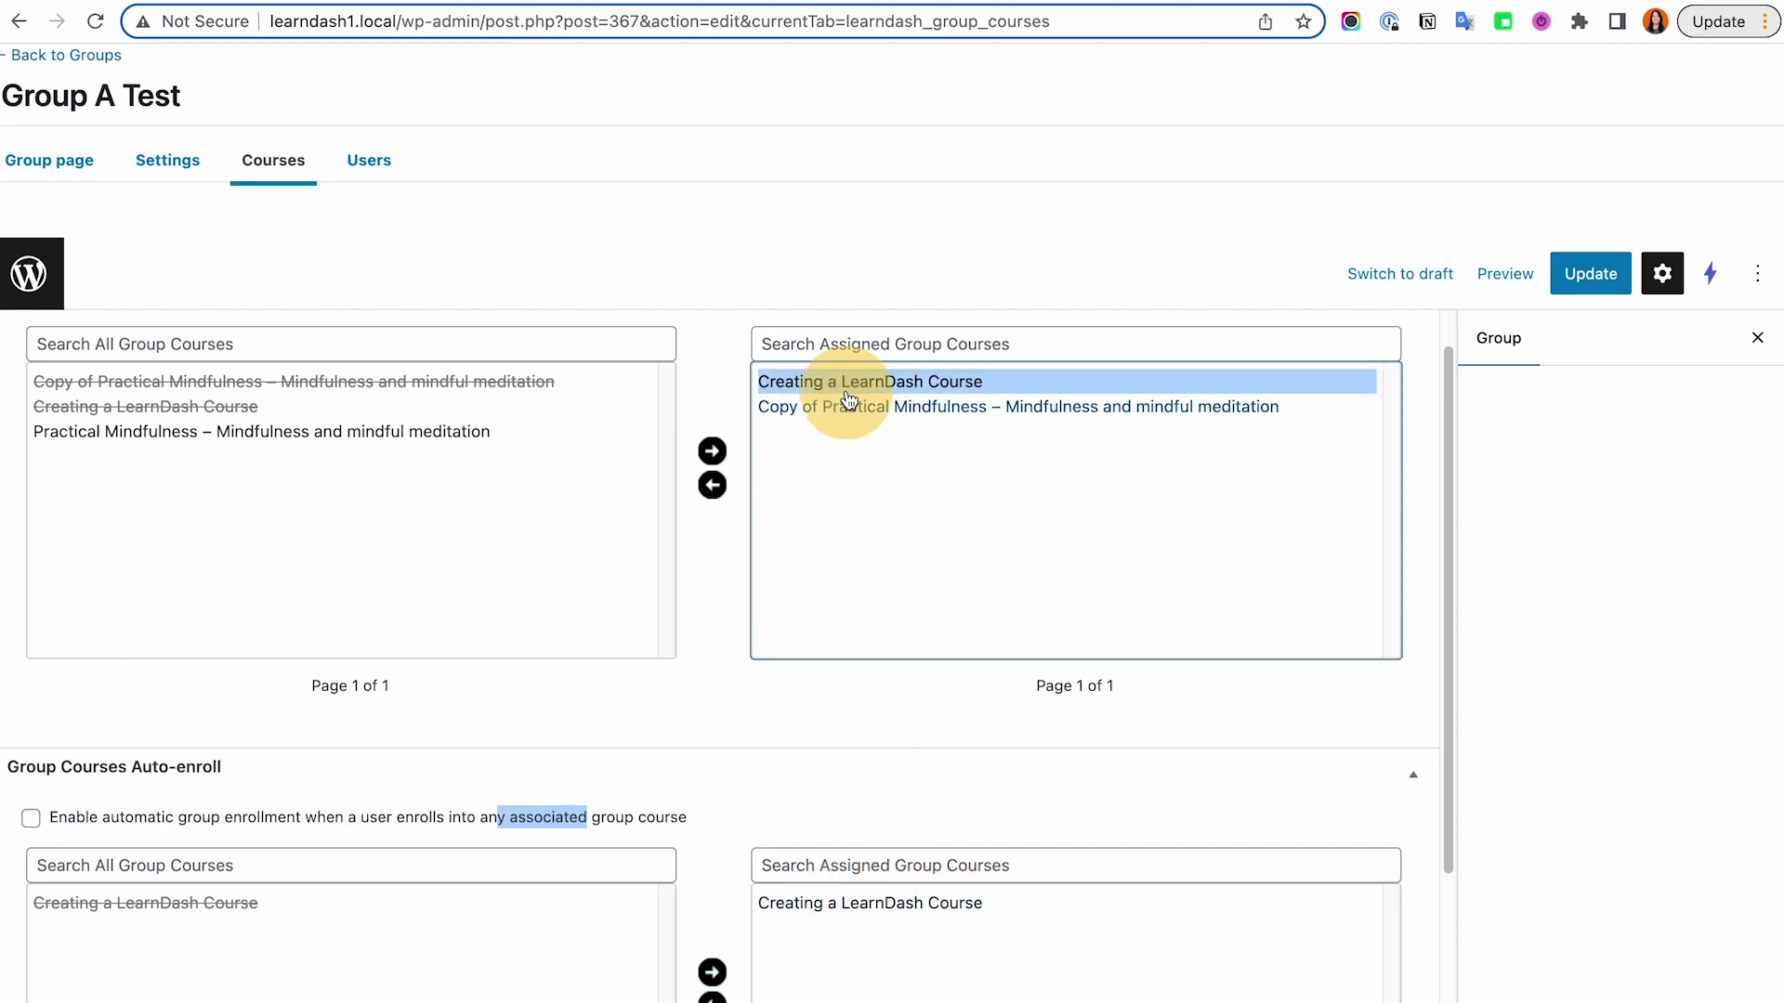
Remove Creating a LearnDash Course from Group A Test's assigned Group Courses
{"action": "left_click", "coordinate": [712, 486]}
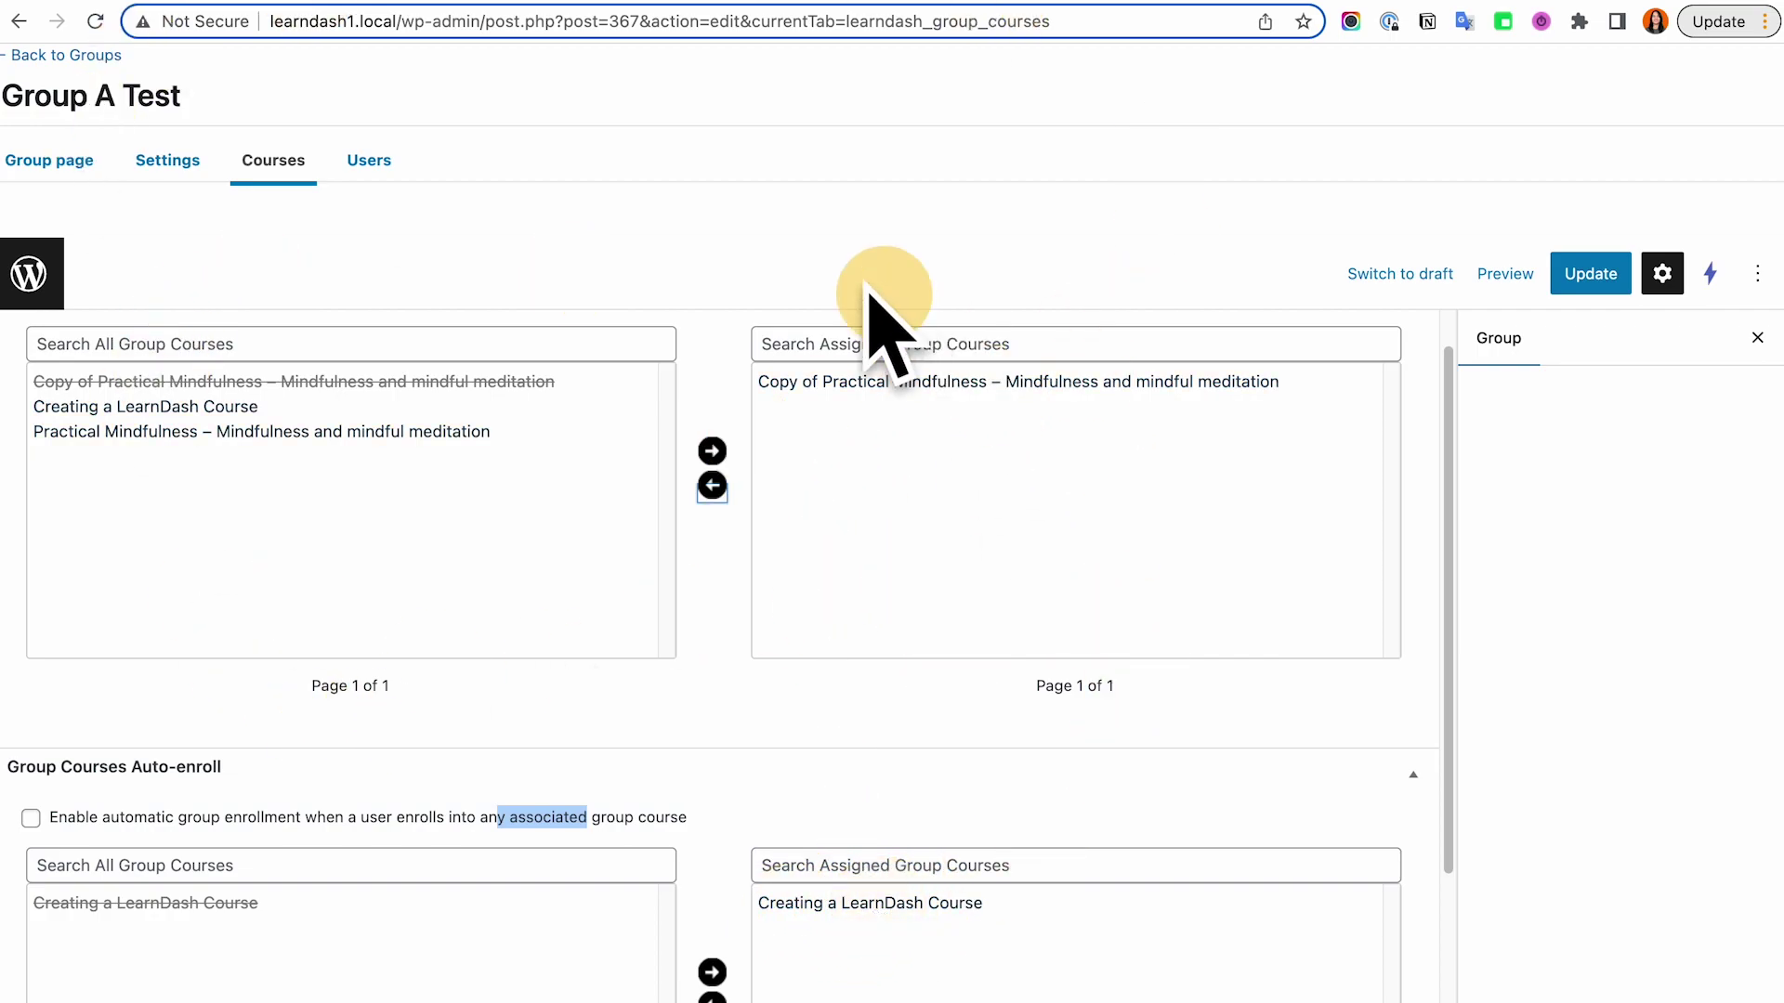
{"action": "left_click", "coordinate": [840, 382]}
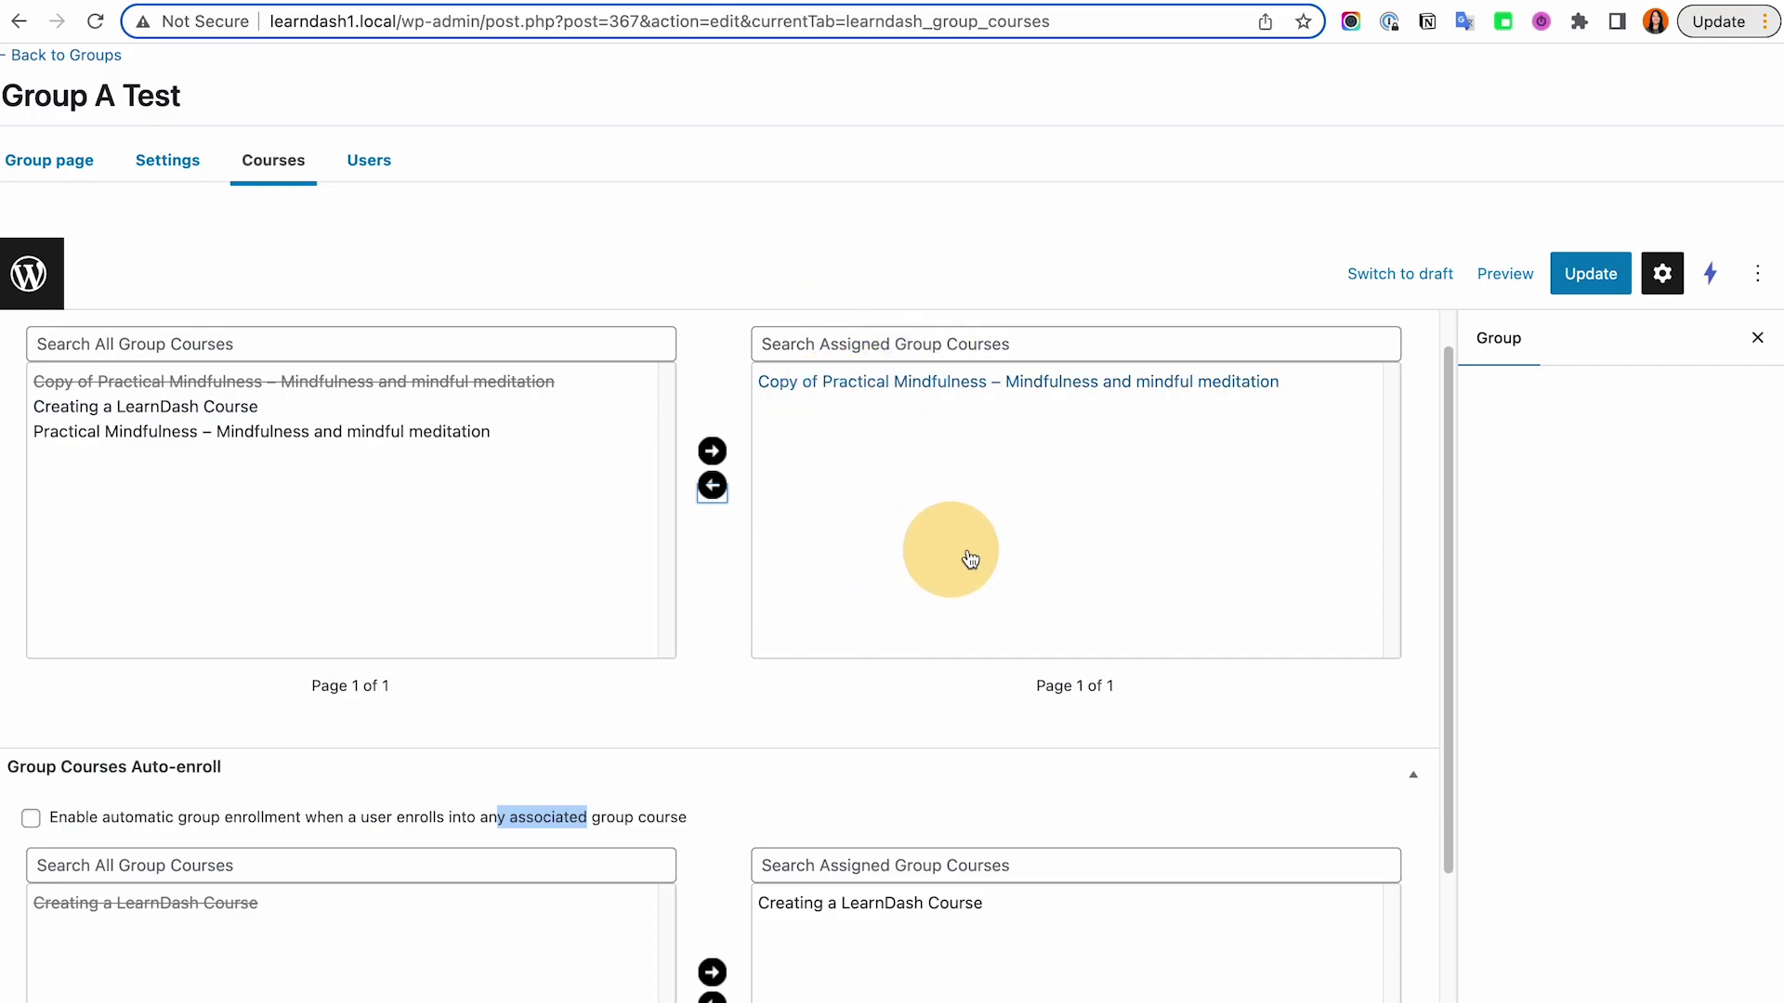
{"action": "left_click", "coordinate": [1009, 735]}
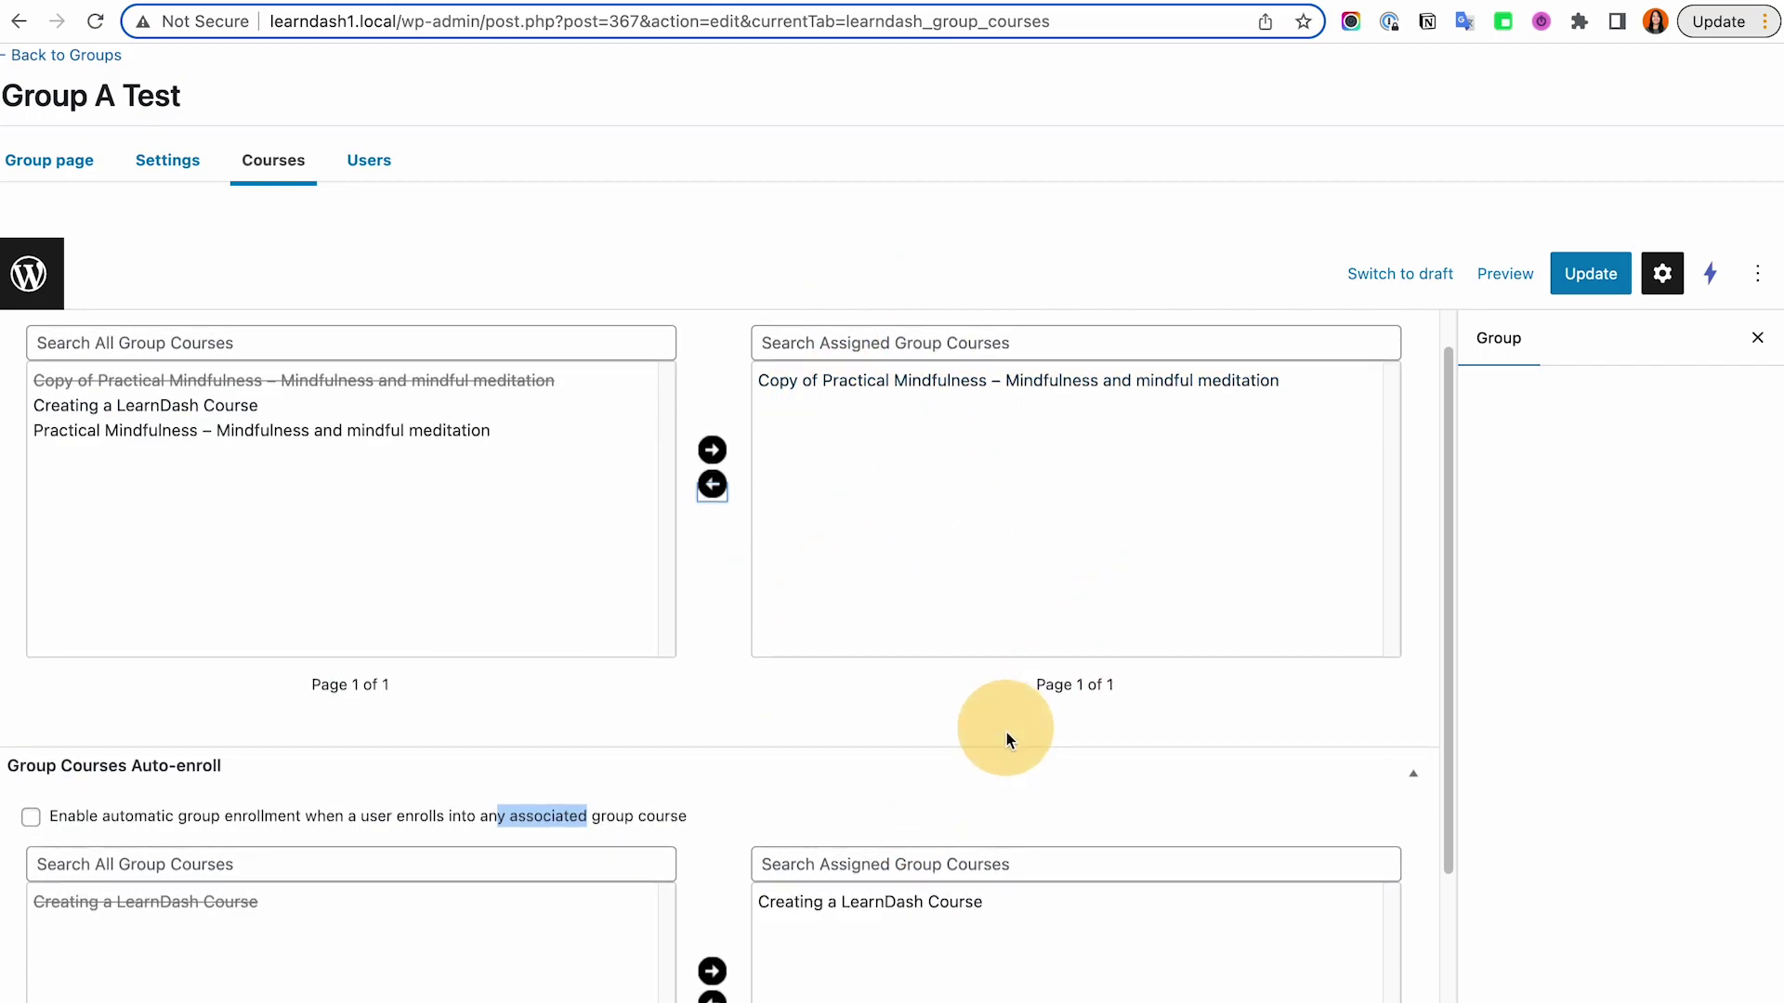
{"action": "scroll", "coordinate": [1008, 736], "scroll_direction": "down", "scroll_amount": 3}
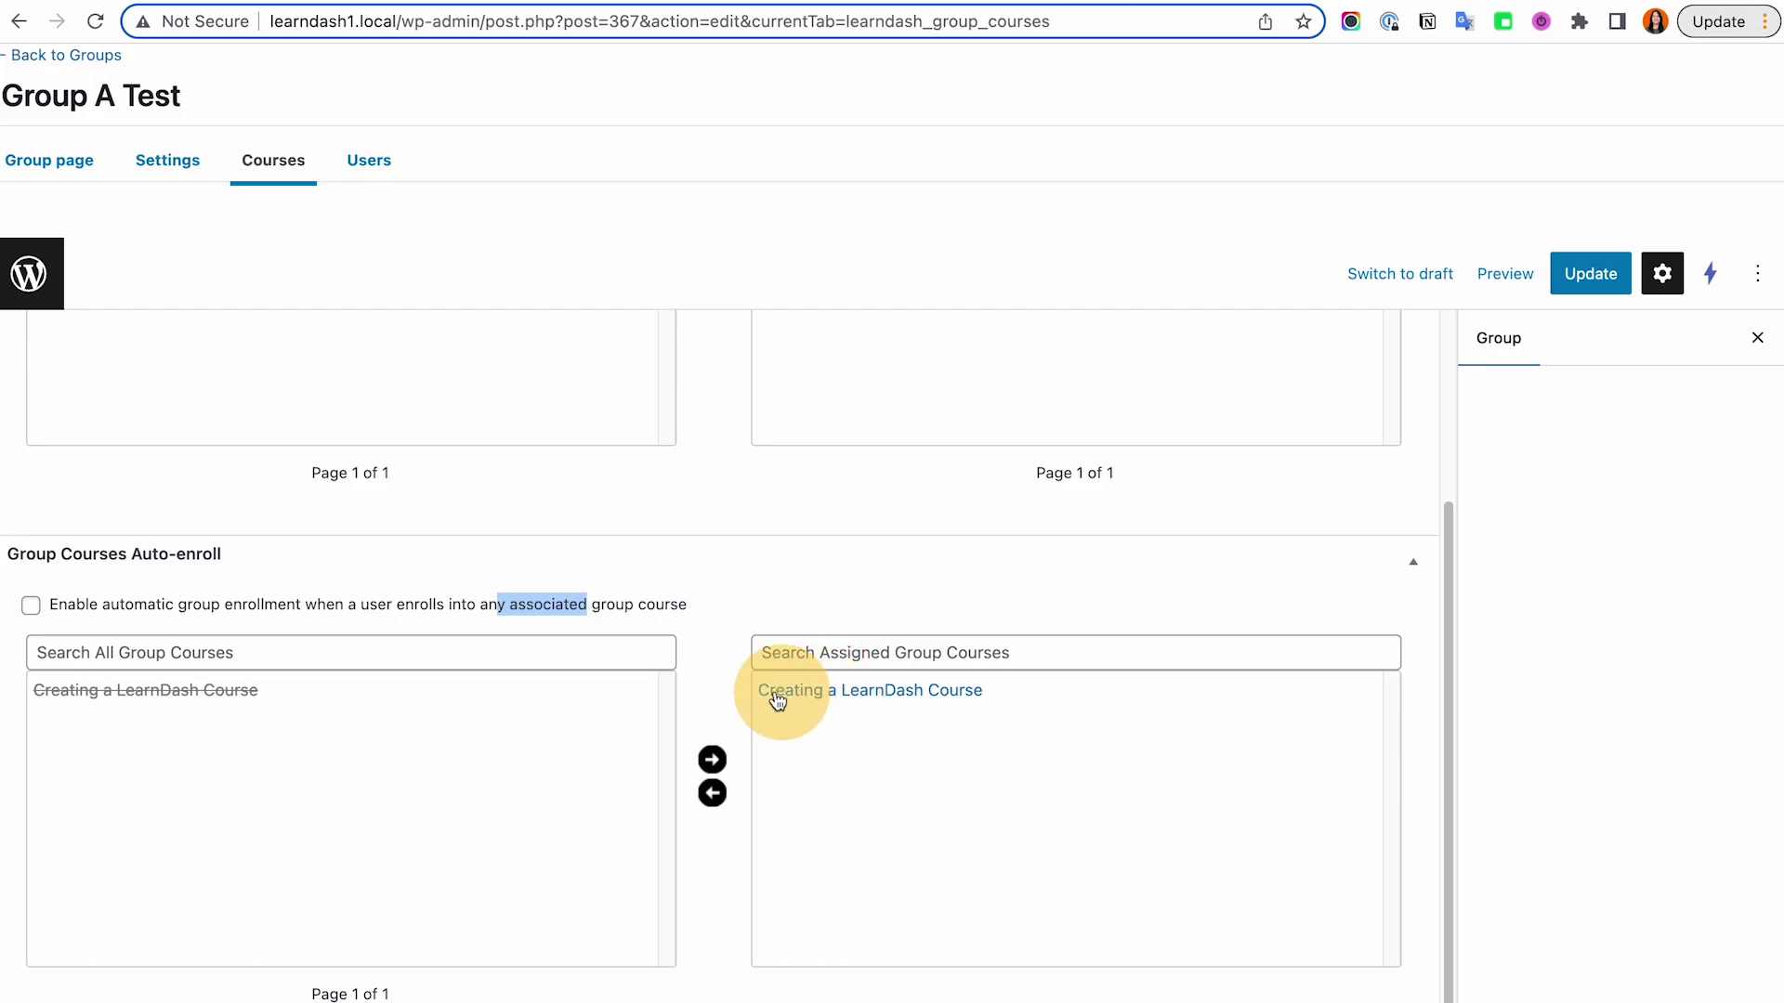
{"action": "scroll", "coordinate": [967, 685], "scroll_direction": "up", "scroll_amount": 1}
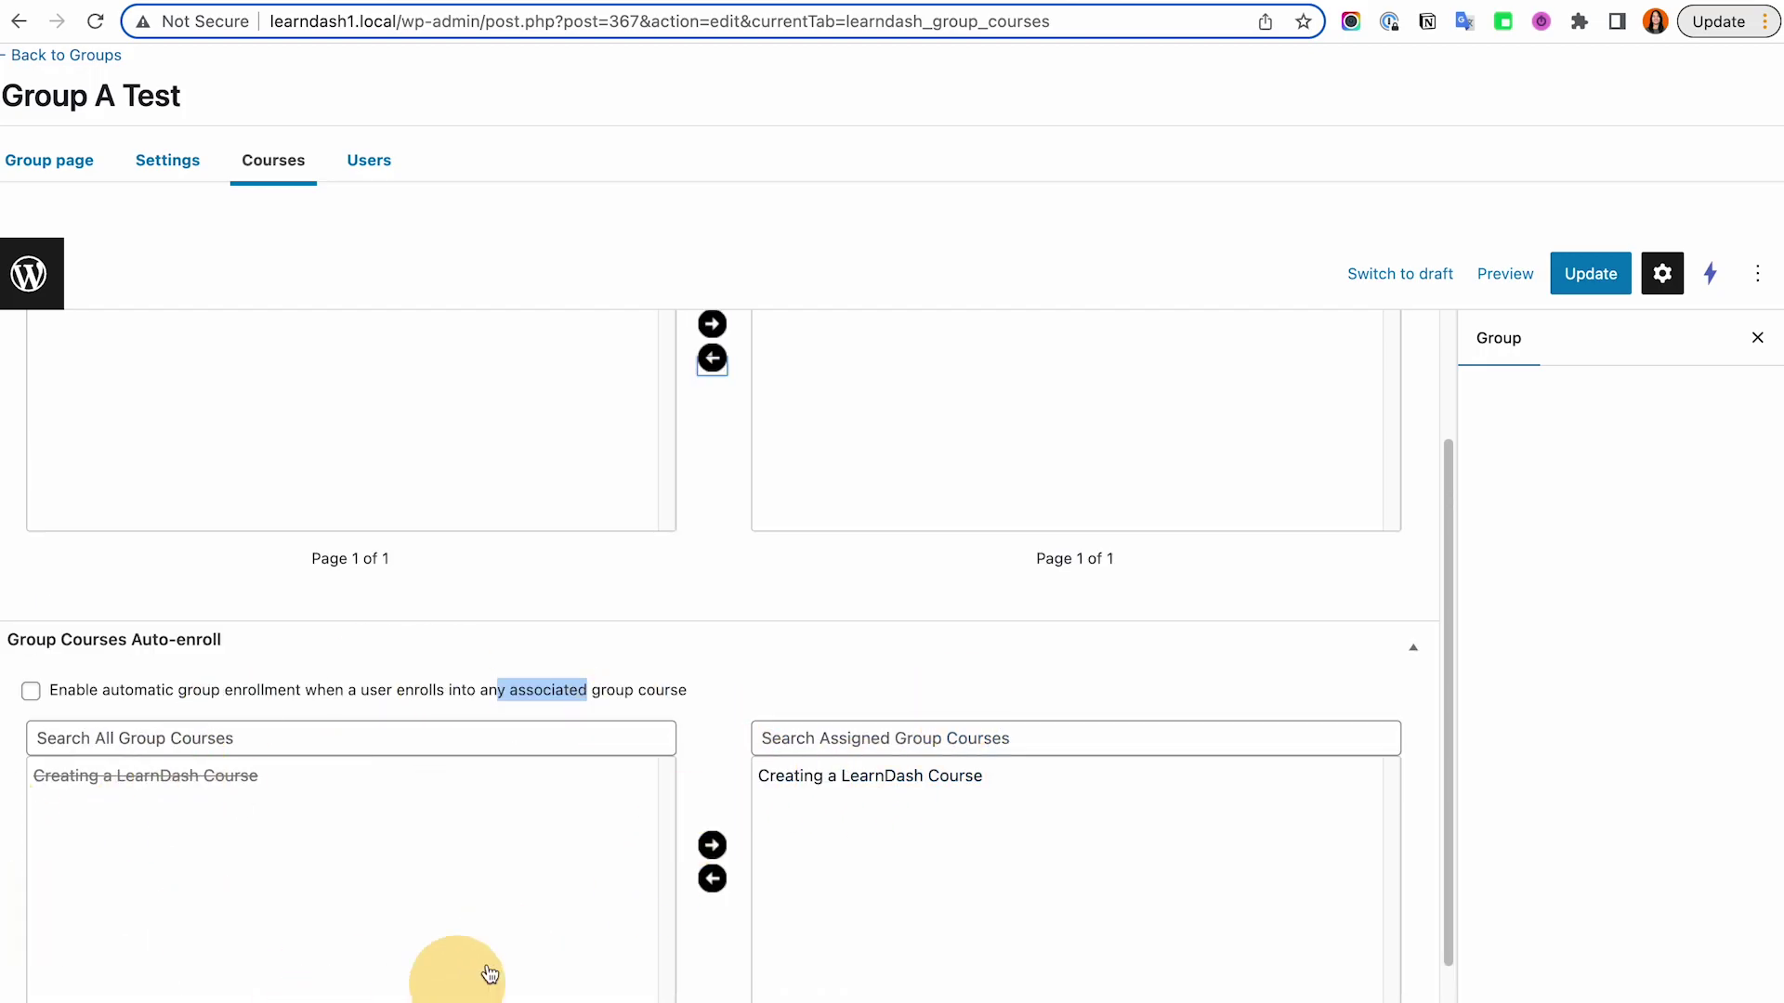
{"action": "scroll", "coordinate": [896, 920], "scroll_direction": "up", "scroll_amount": 2}
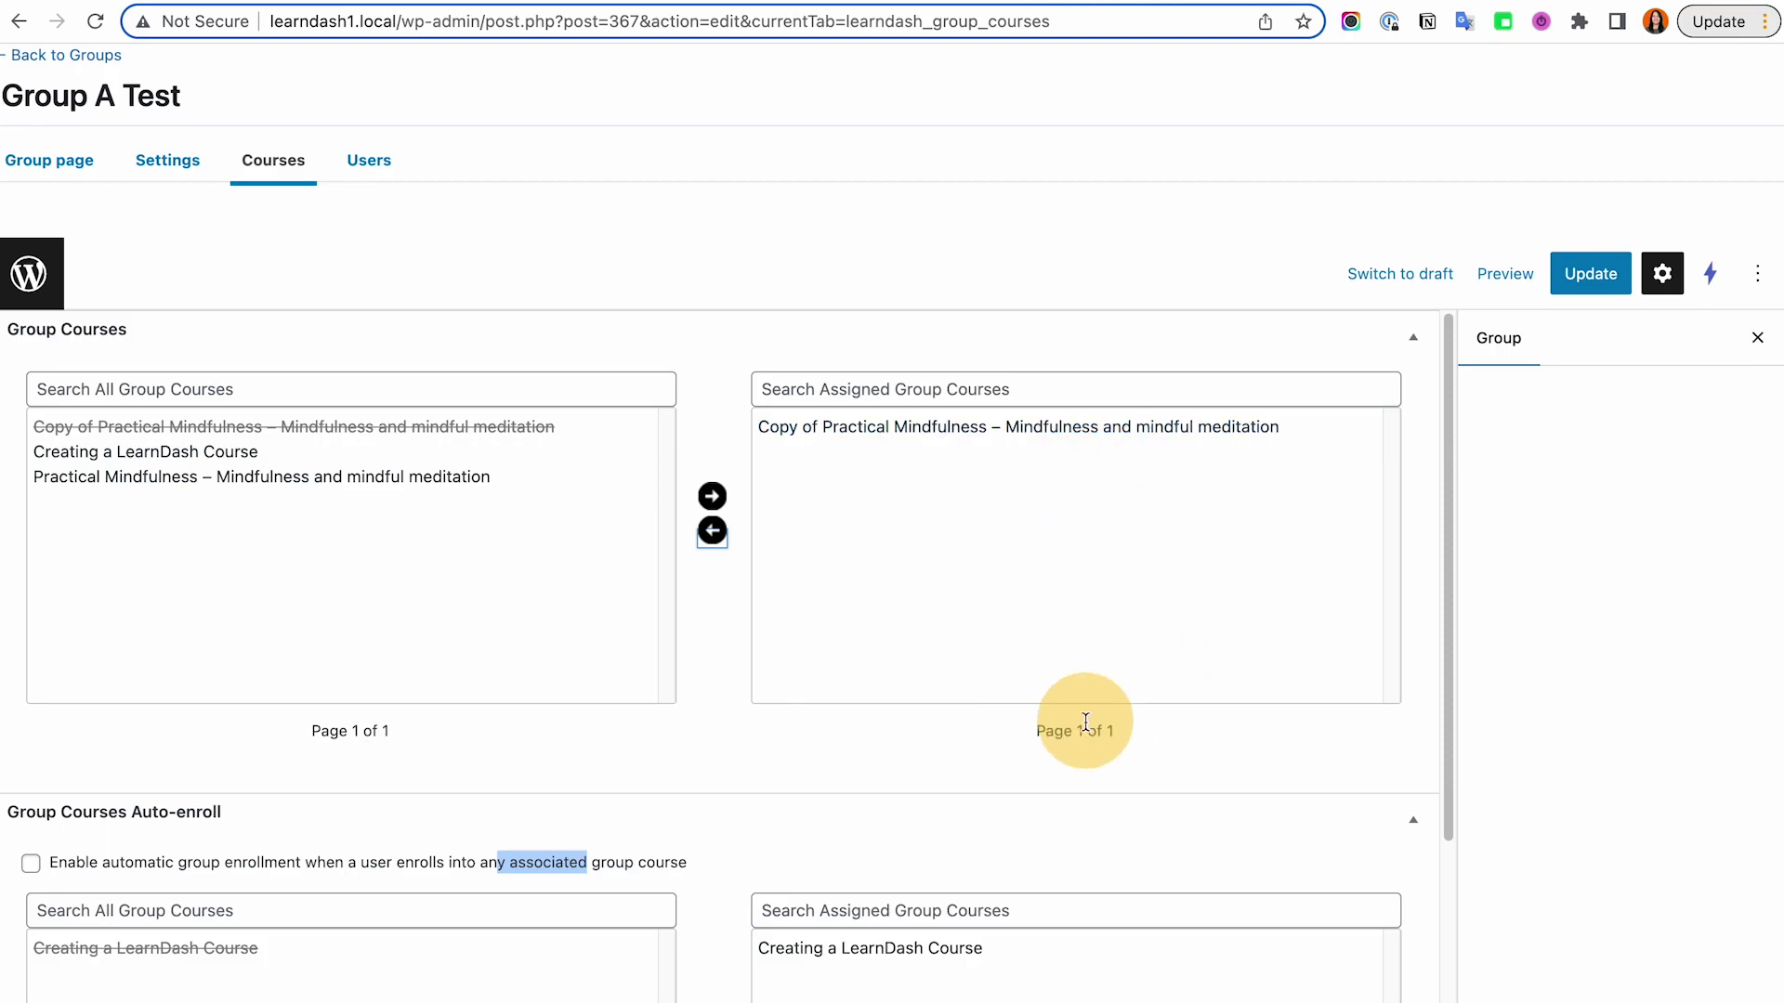
Remove Creating a LearnDash Course from the assigned courses in the Group Courses Auto-enroll section
{"action": "scroll", "coordinate": [1022, 706], "scroll_direction": "down", "scroll_amount": 3}
{"action": "left_click", "coordinate": [868, 678]}
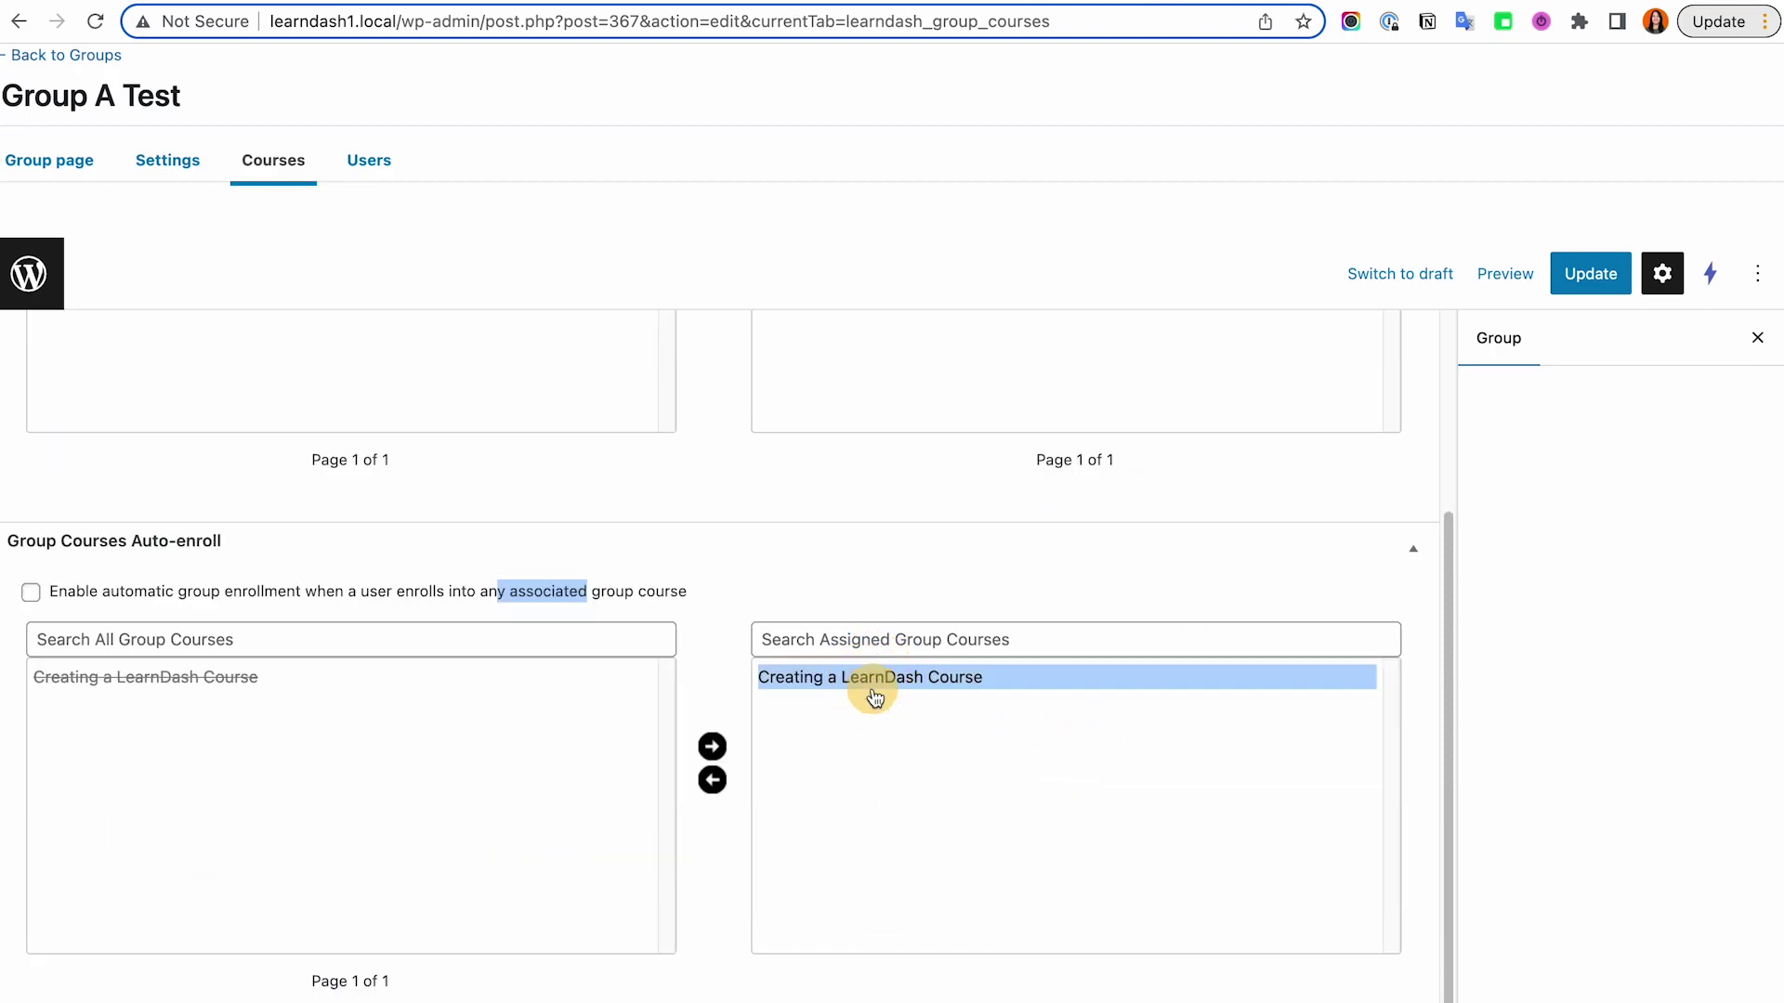
{"action": "left_click", "coordinate": [713, 781]}
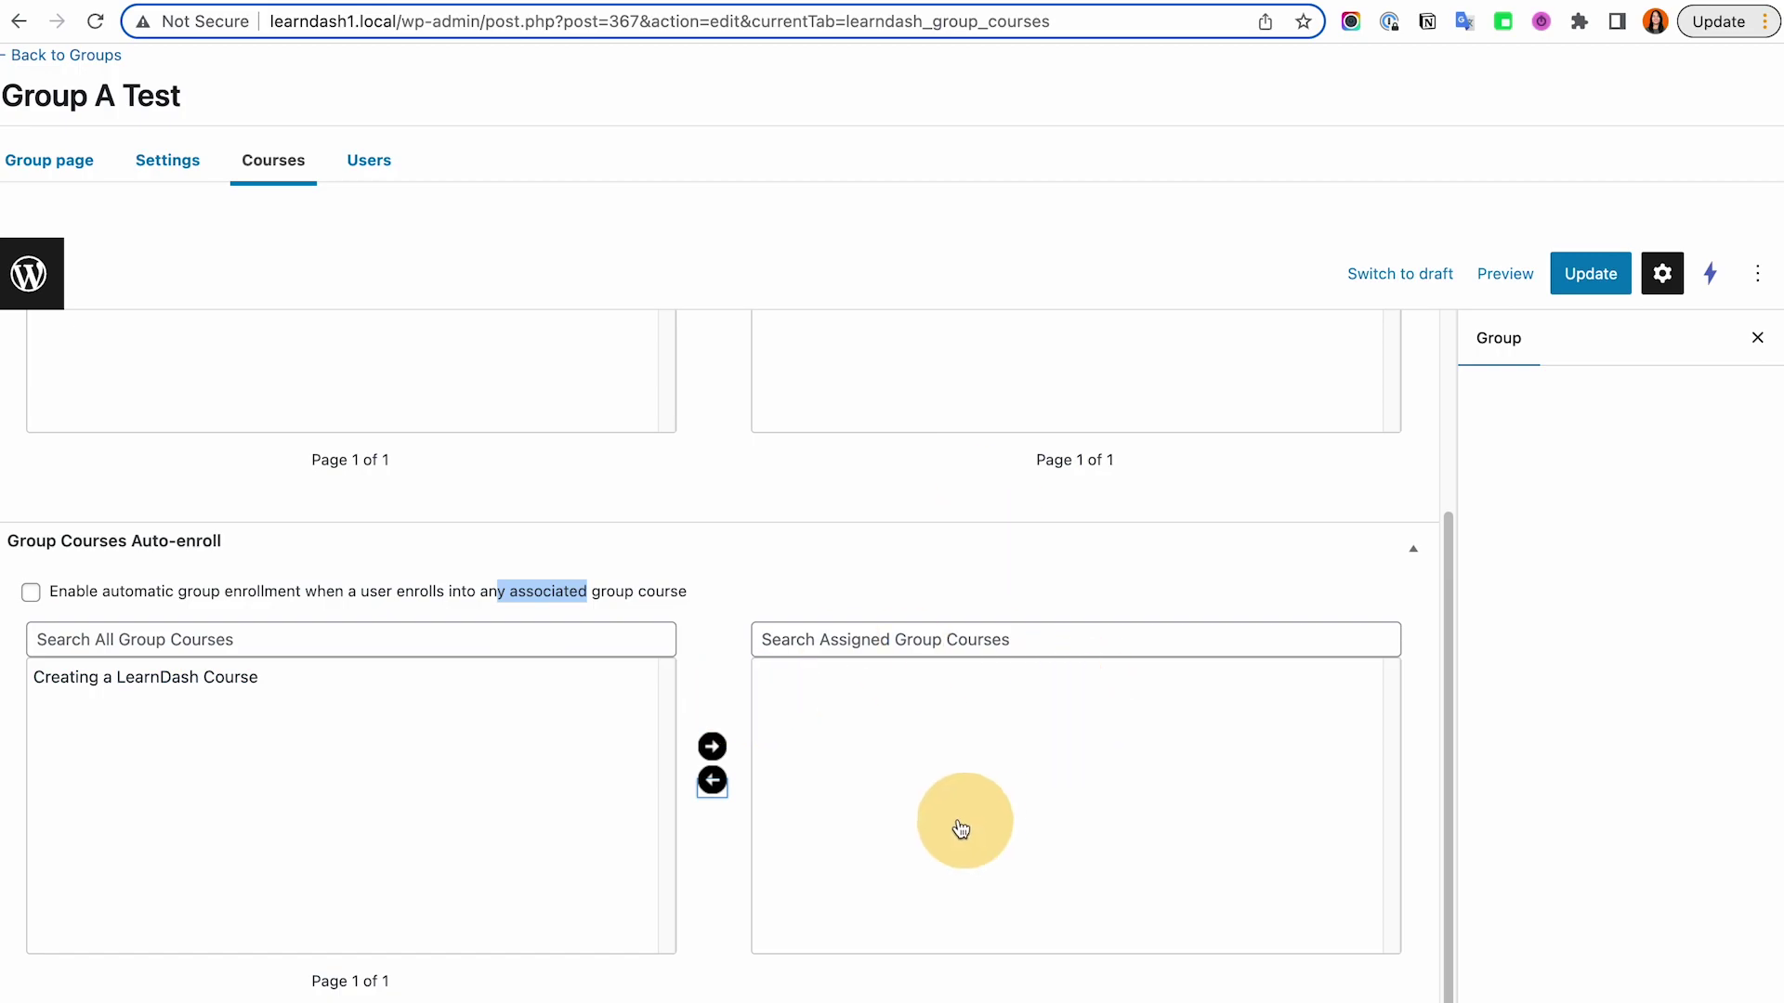
{"action": "left_click", "coordinate": [524, 808]}
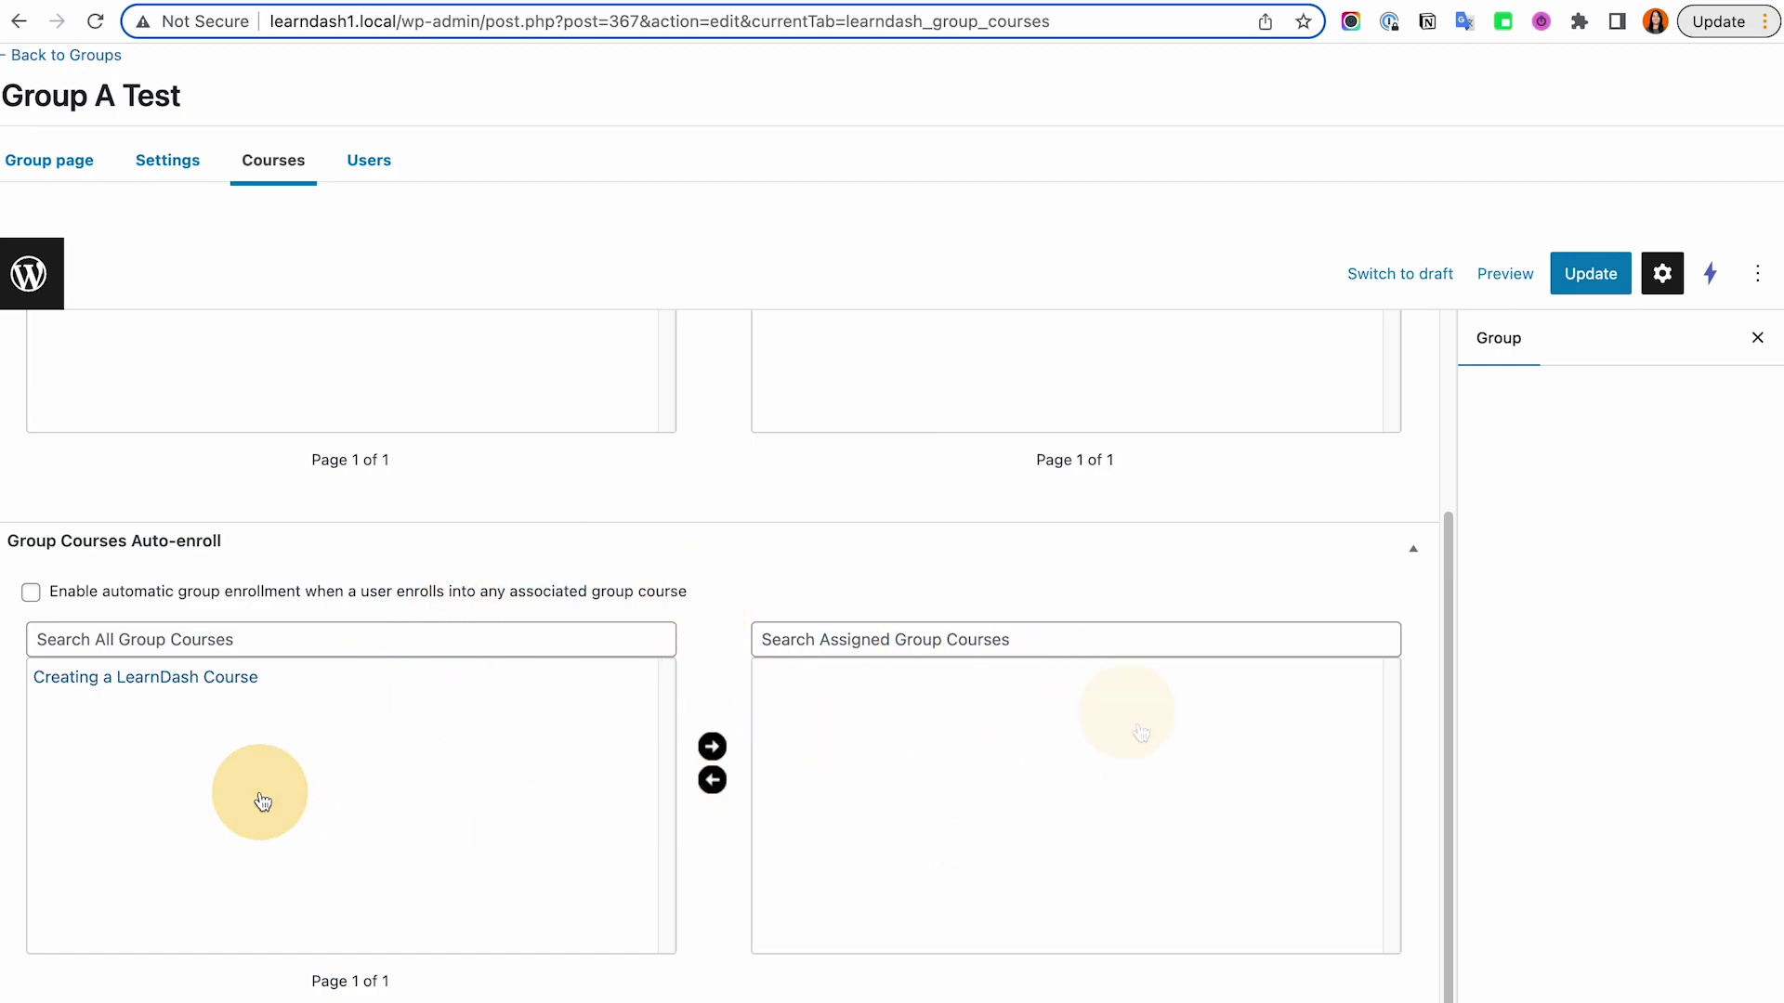
{"action": "left_click", "coordinate": [1247, 825]}
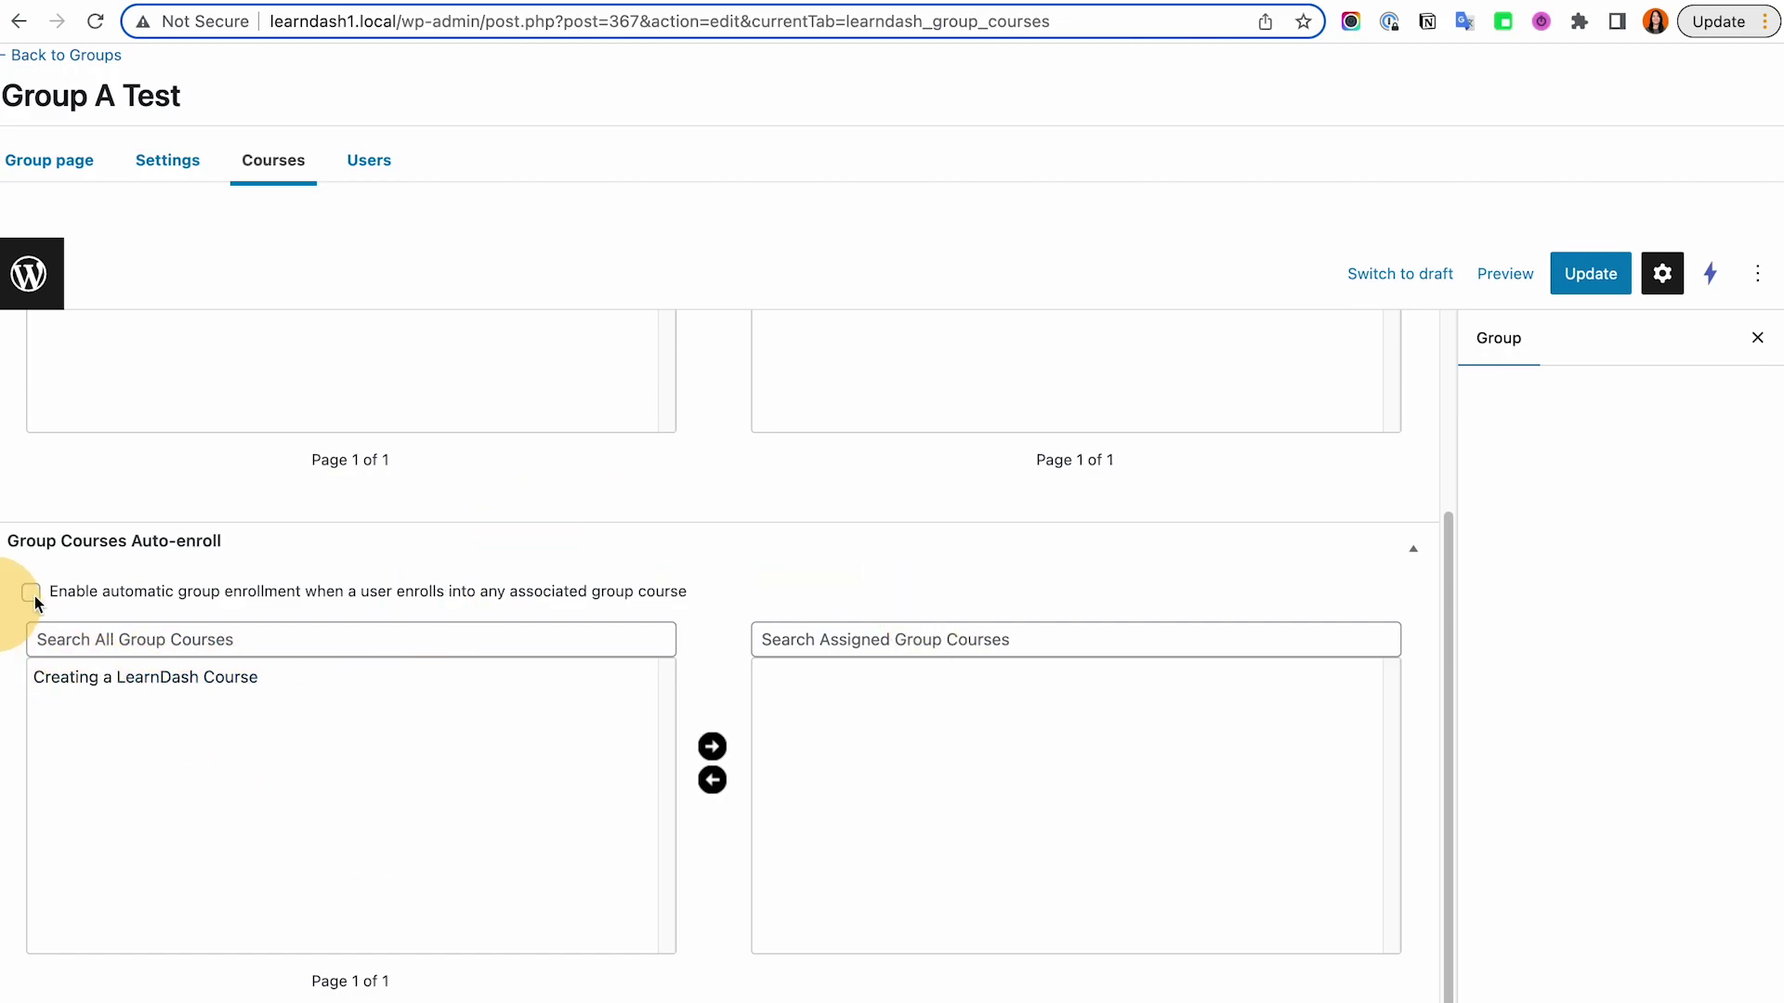
Compare the available and assigned courses under Group Courses with those in the Group Courses Auto-enroll section
{"action": "scroll", "coordinate": [1384, 638], "scroll_direction": "up", "scroll_amount": 2}
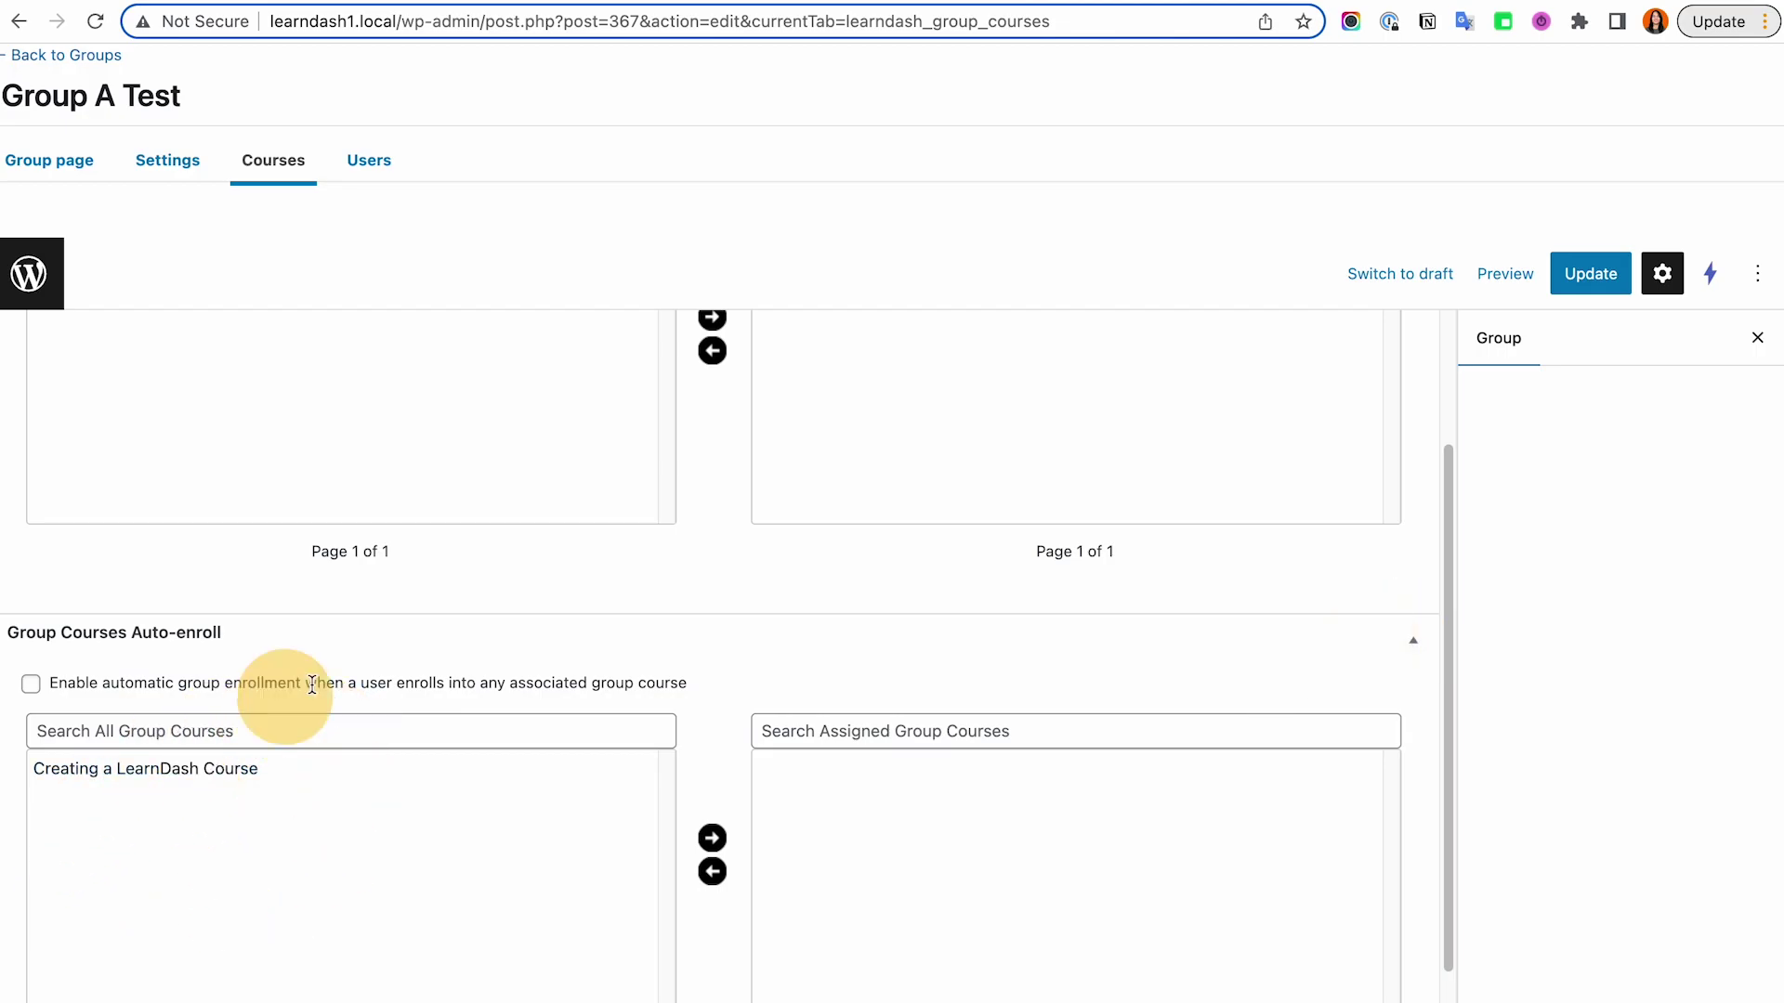
{"action": "scroll", "coordinate": [804, 796], "scroll_direction": "up", "scroll_amount": 4}
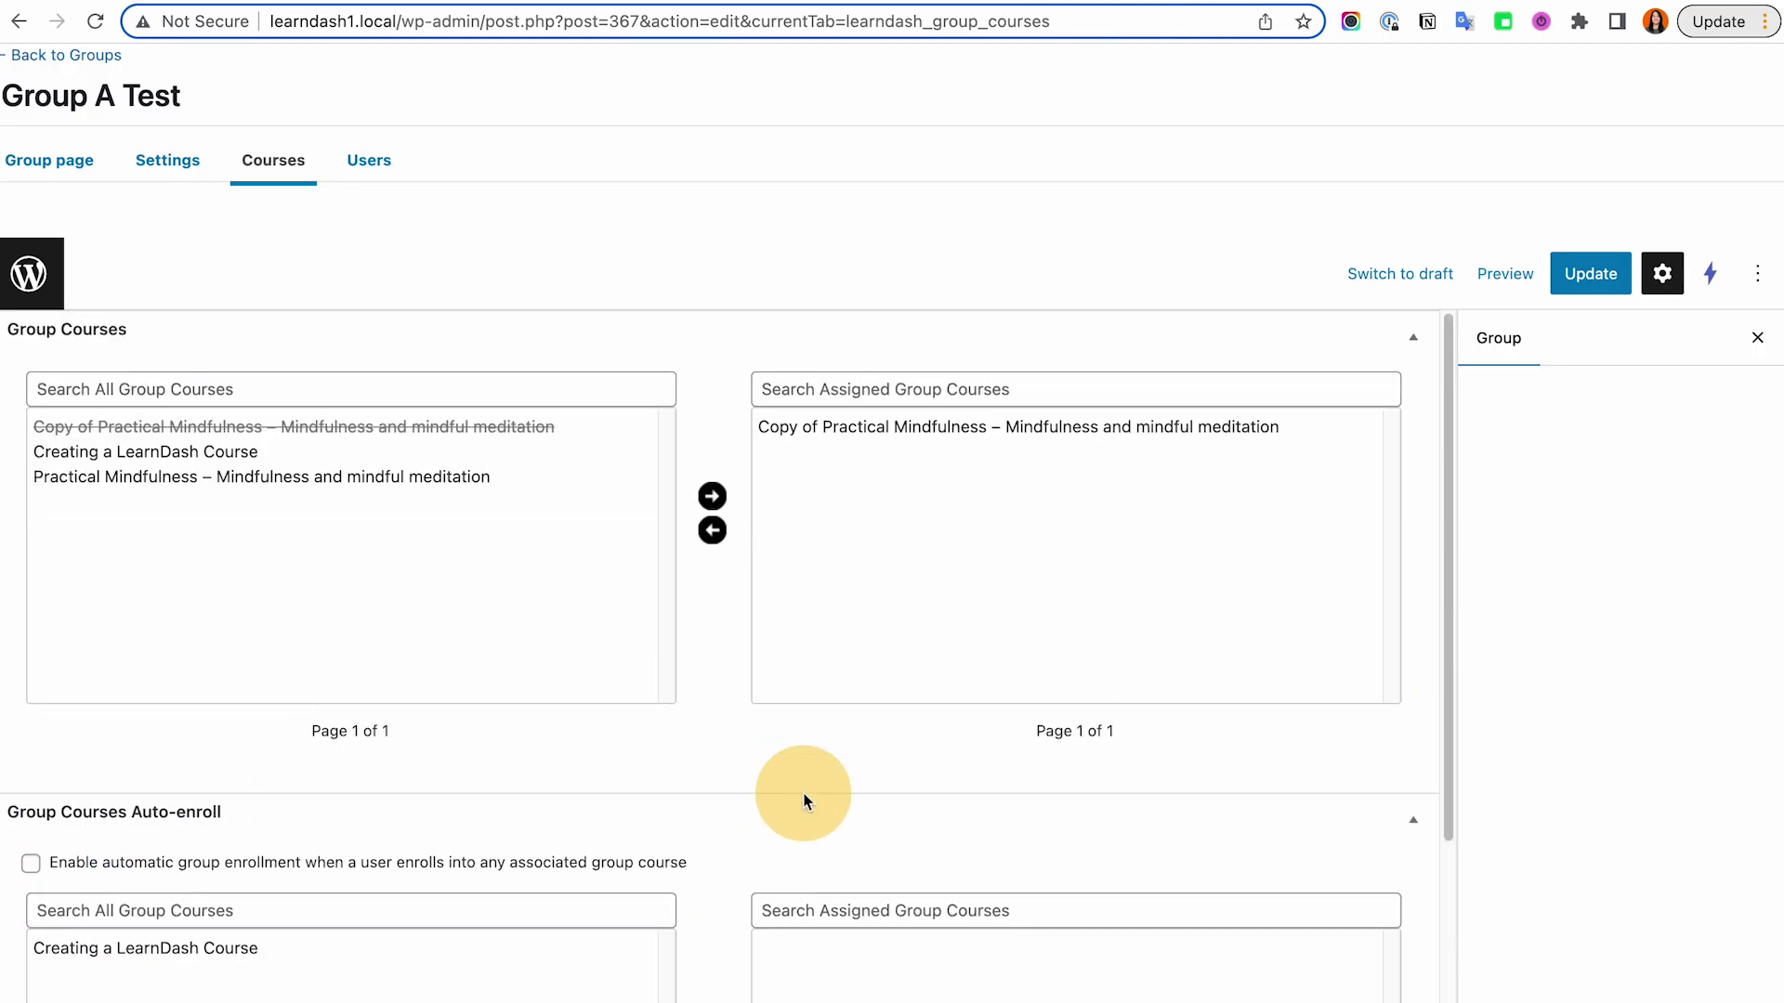
{"action": "left_click", "coordinate": [1021, 427]}
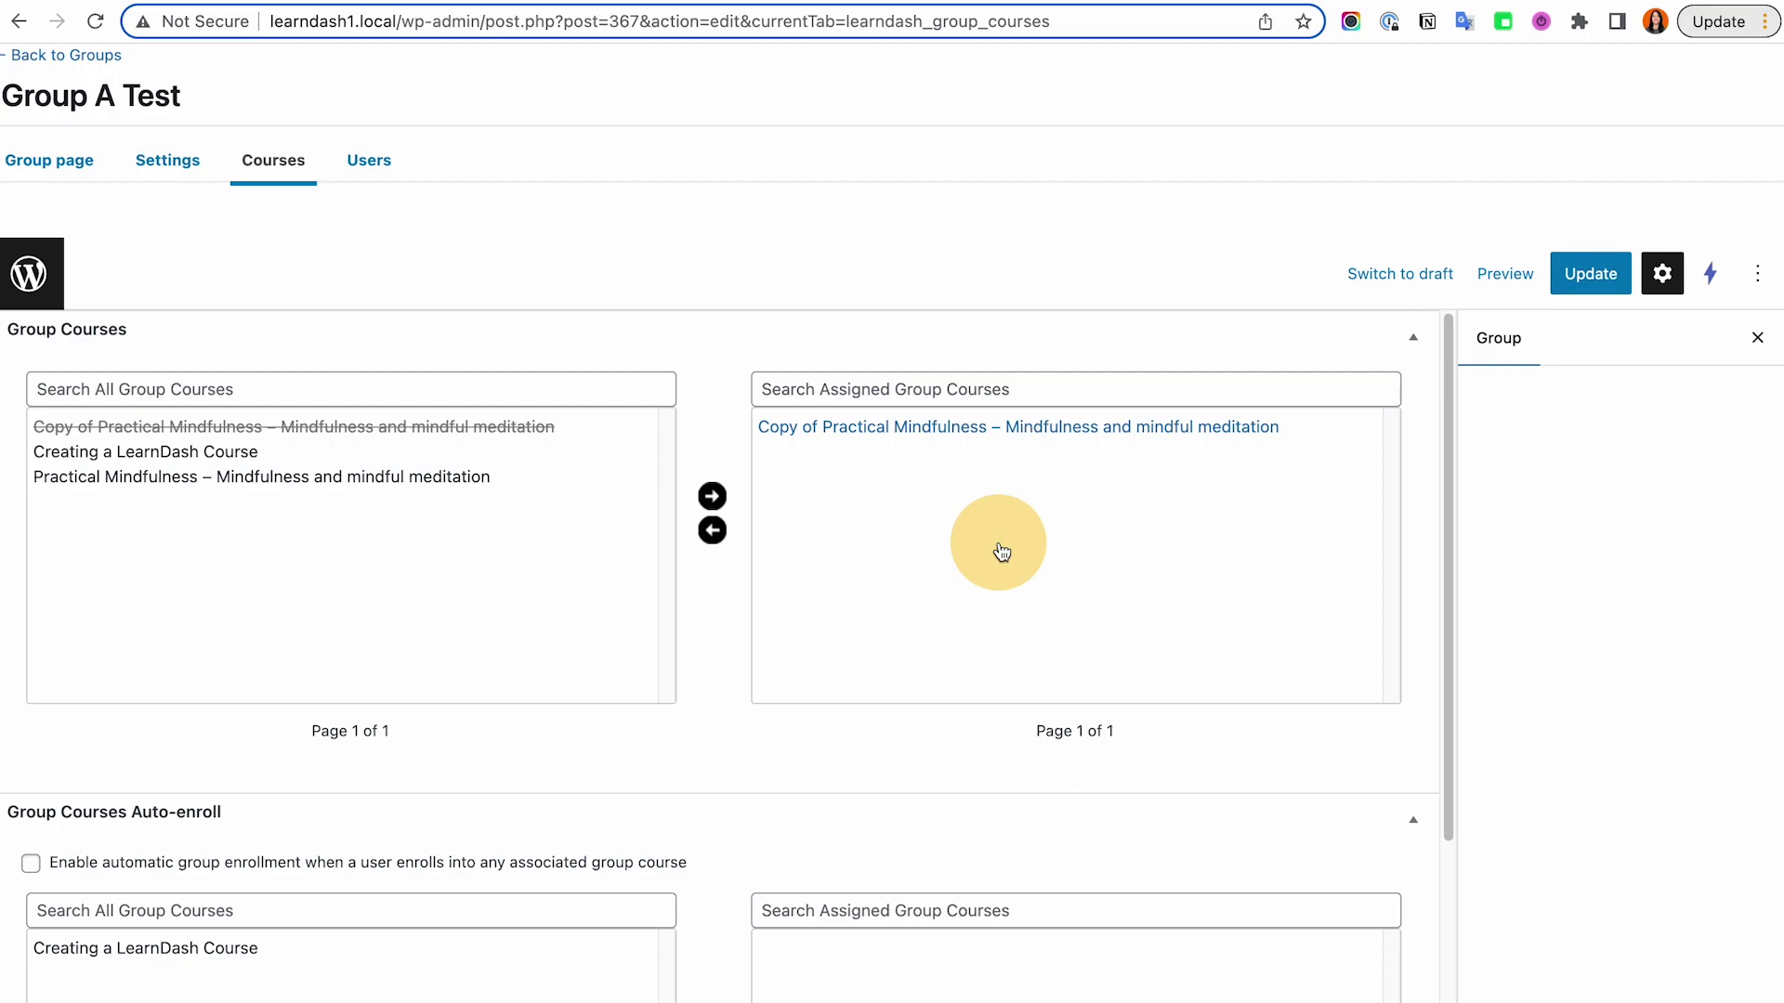
{"action": "left_click", "coordinate": [757, 428]}
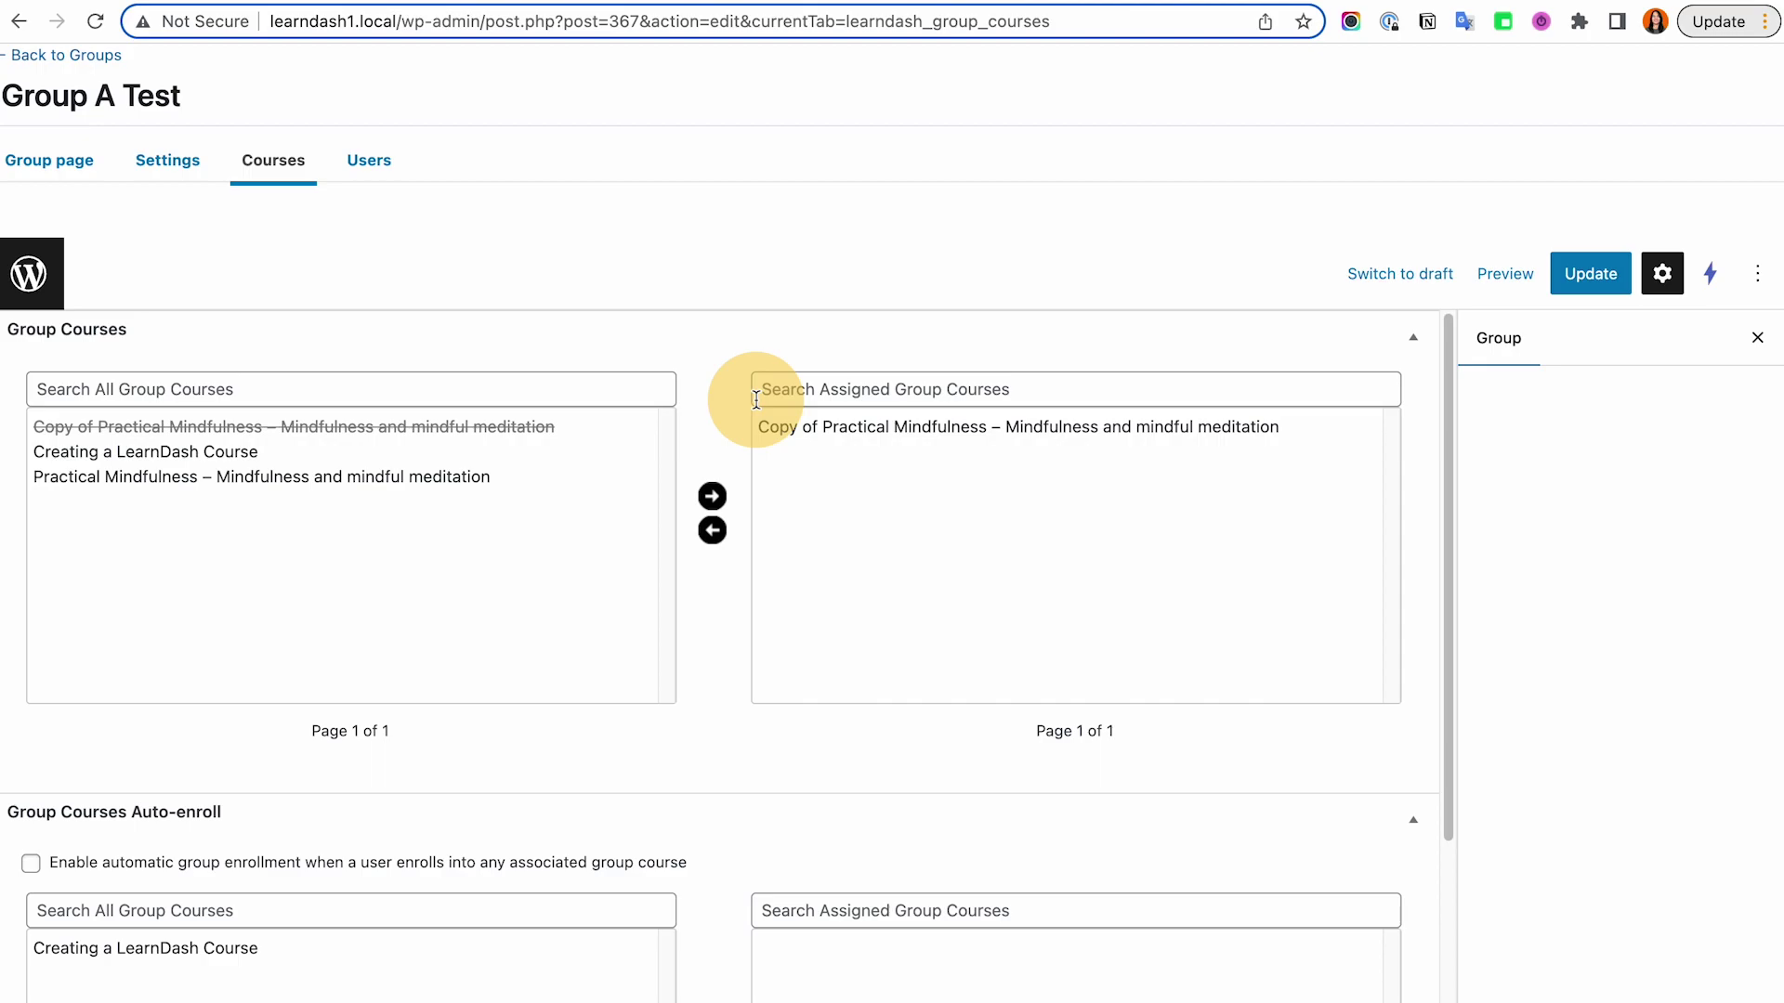
{"action": "left_click", "coordinate": [760, 427]}
{"action": "left_click", "coordinate": [712, 530]}
{"action": "scroll", "coordinate": [817, 661], "scroll_direction": "down", "scroll_amount": 3}
{"action": "scroll", "coordinate": [819, 661], "scroll_direction": "up", "scroll_amount": 3}
{"action": "scroll", "coordinate": [836, 650], "scroll_direction": "down", "scroll_amount": 3}
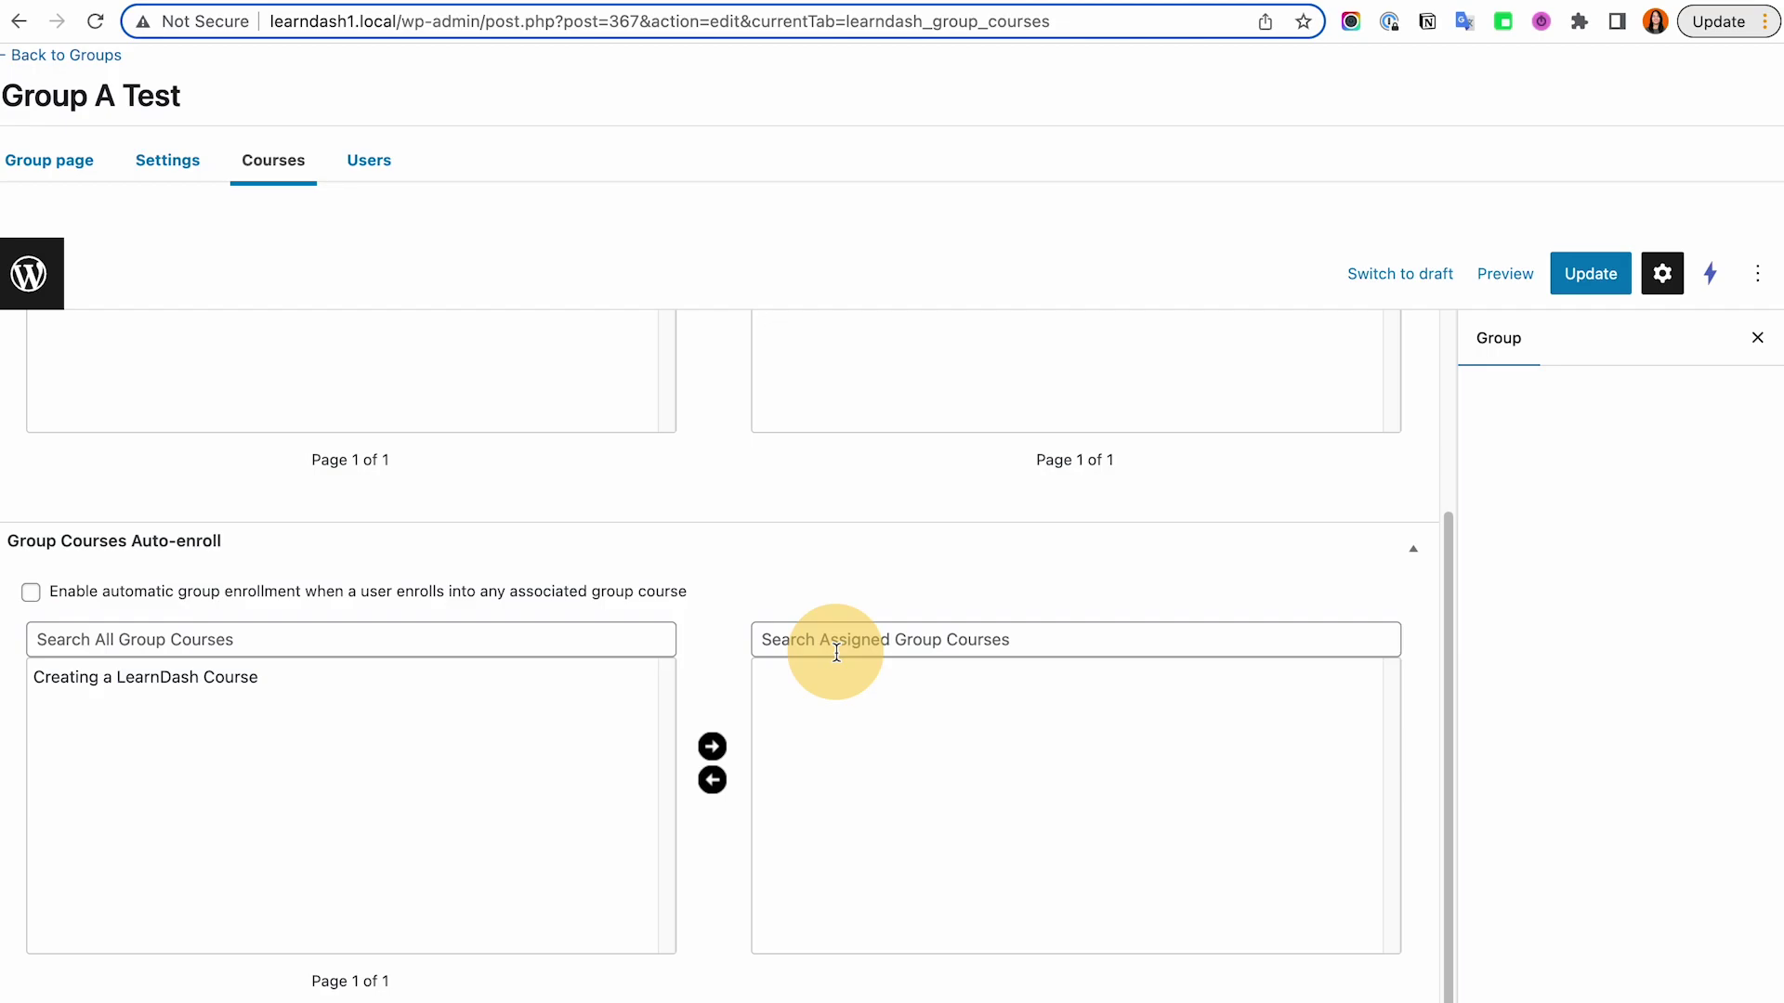
{"action": "scroll", "coordinate": [852, 625], "scroll_direction": "up", "scroll_amount": 5}
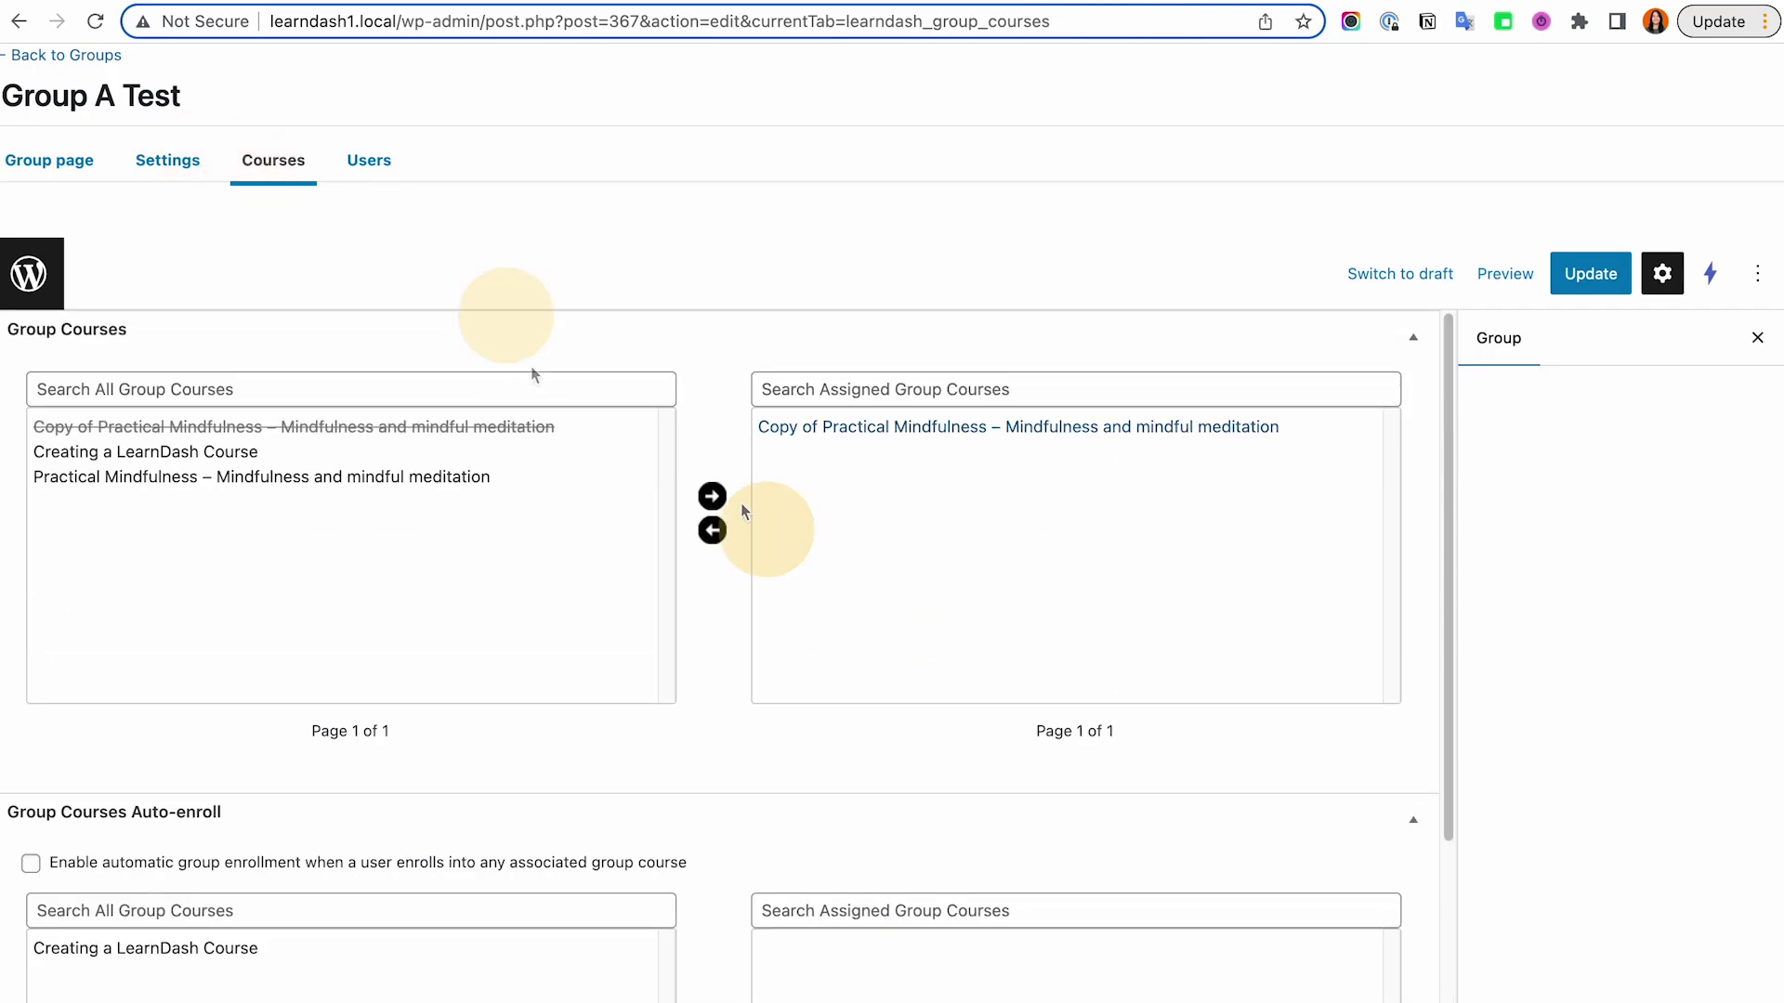
{"action": "scroll", "coordinate": [632, 757], "scroll_direction": "down", "scroll_amount": 1}
{"action": "scroll", "coordinate": [648, 750], "scroll_direction": "down", "scroll_amount": 4}
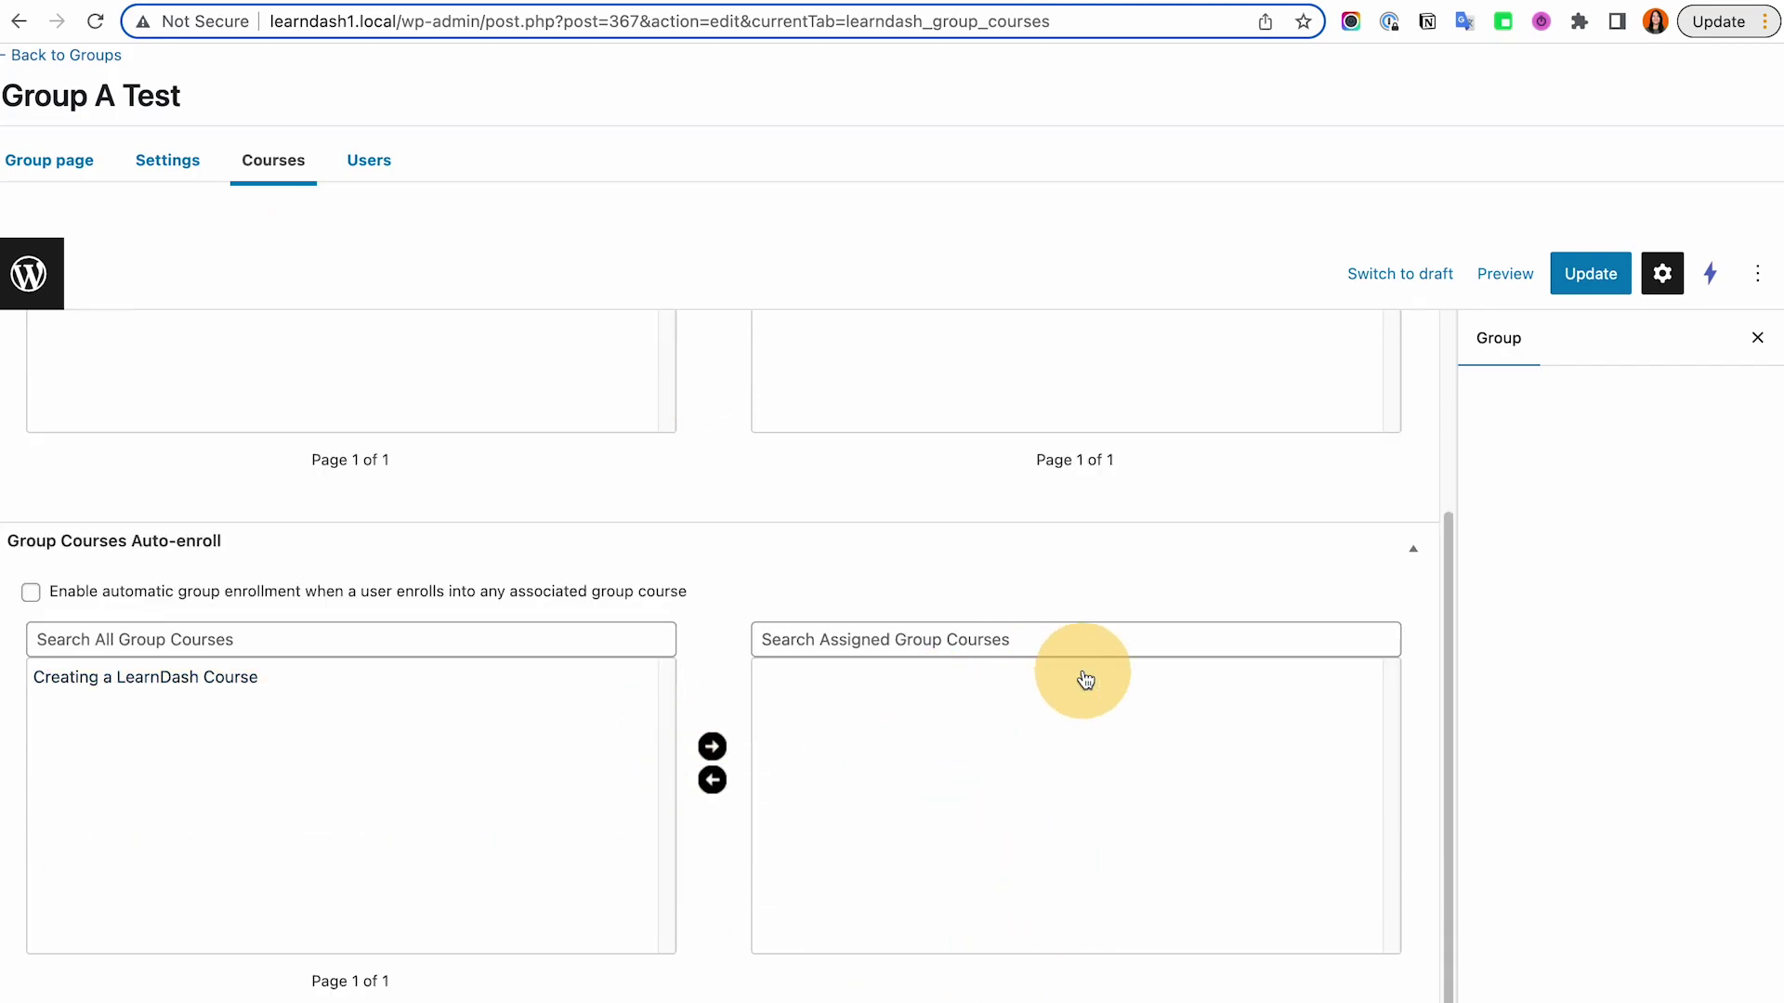
{"action": "scroll", "coordinate": [1084, 677], "scroll_direction": "up", "scroll_amount": 5}
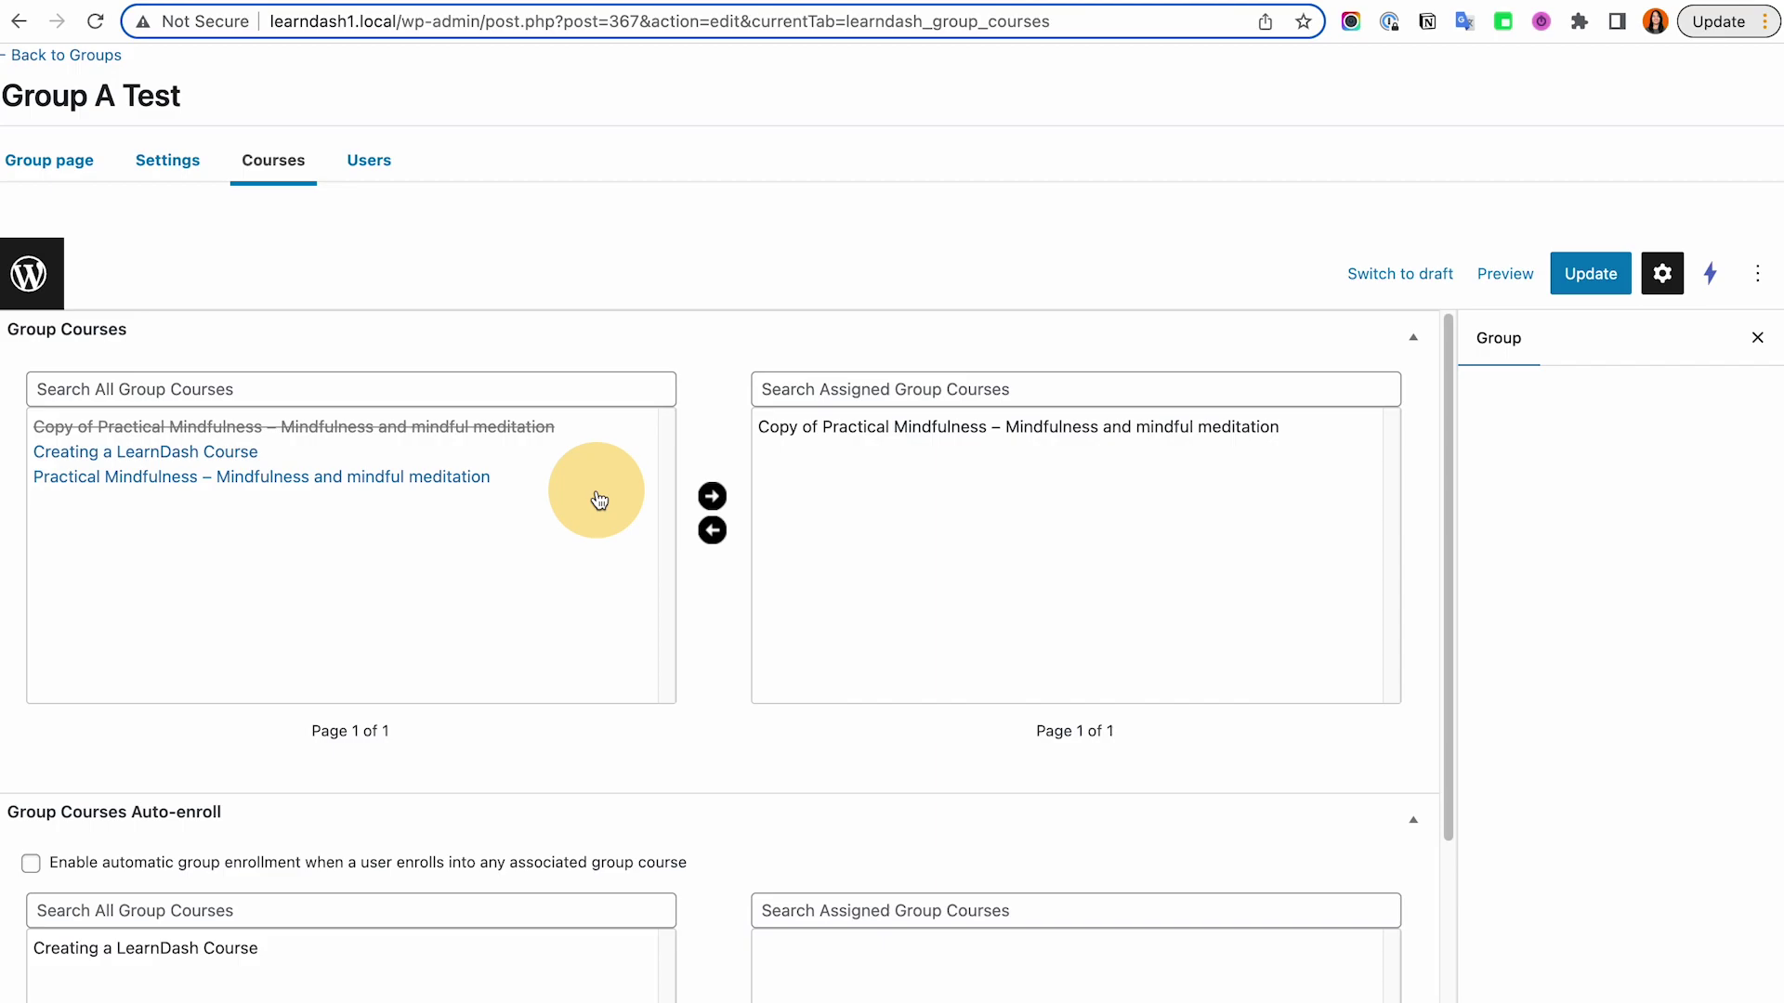
Review Group A Test's access mode settings, including the Buy now price and enrollment URL, alongside its assigned Group Courses
{"action": "left_click", "coordinate": [169, 164]}
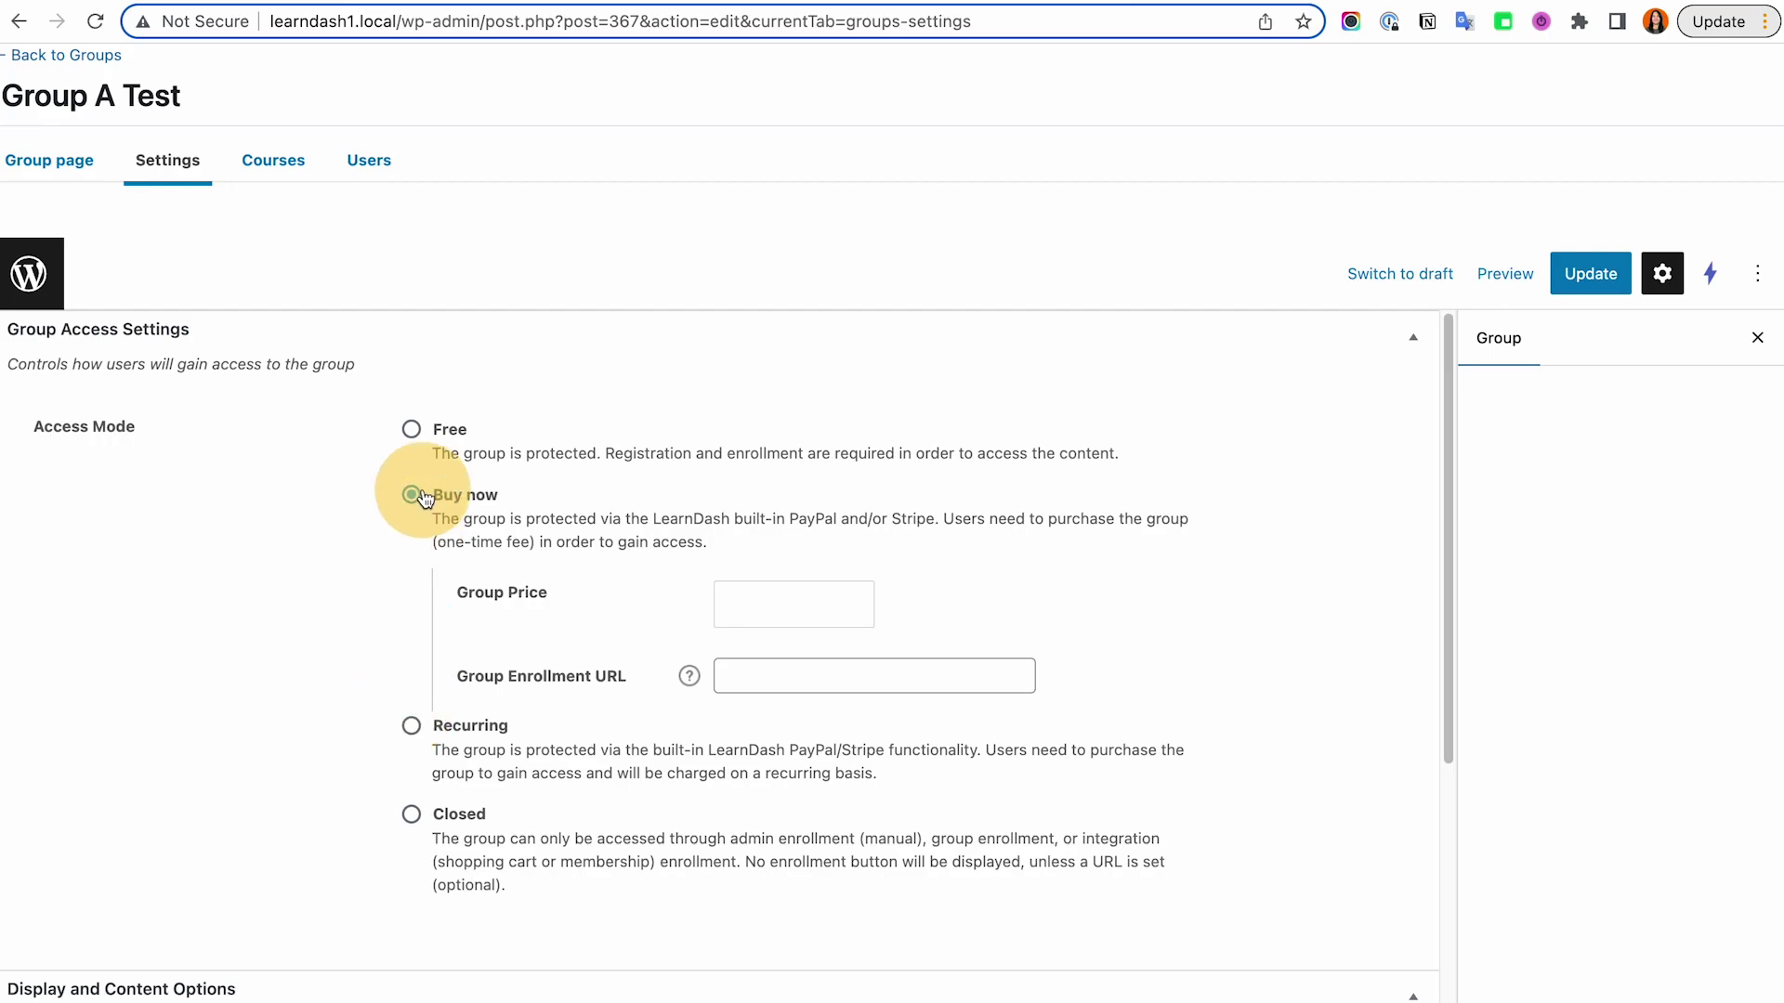
{"action": "left_click", "coordinate": [262, 163]}
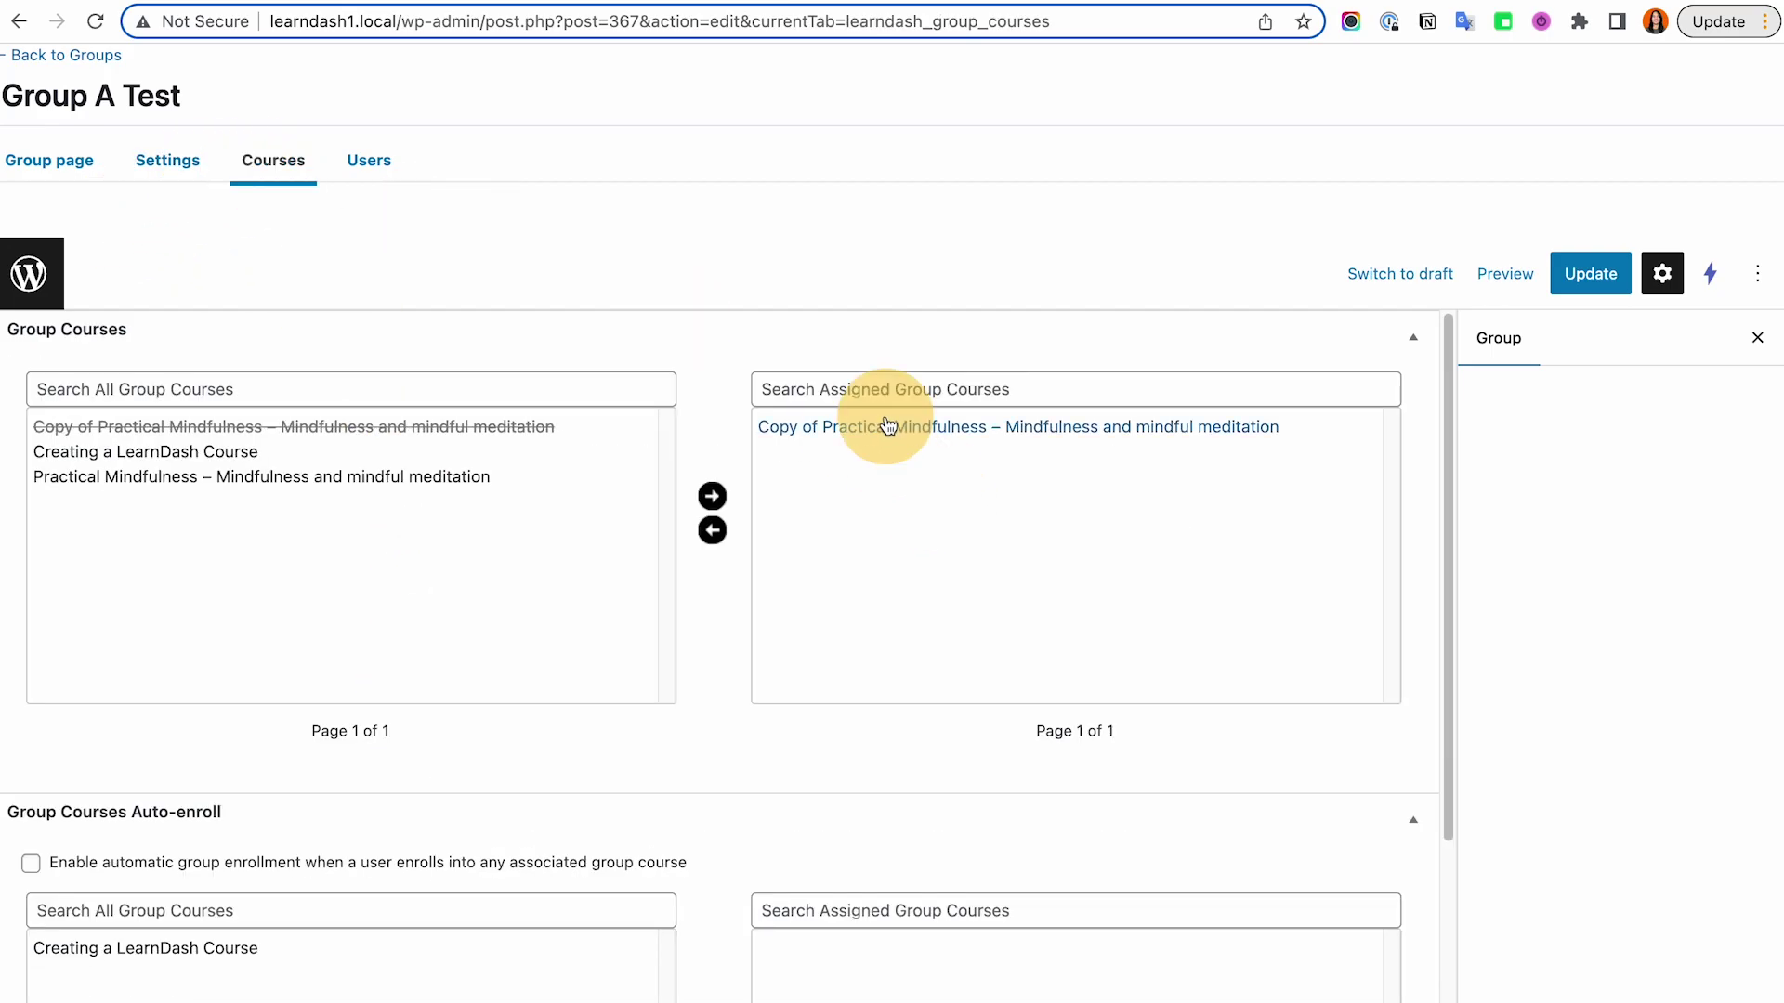
{"action": "left_click", "coordinate": [165, 161]}
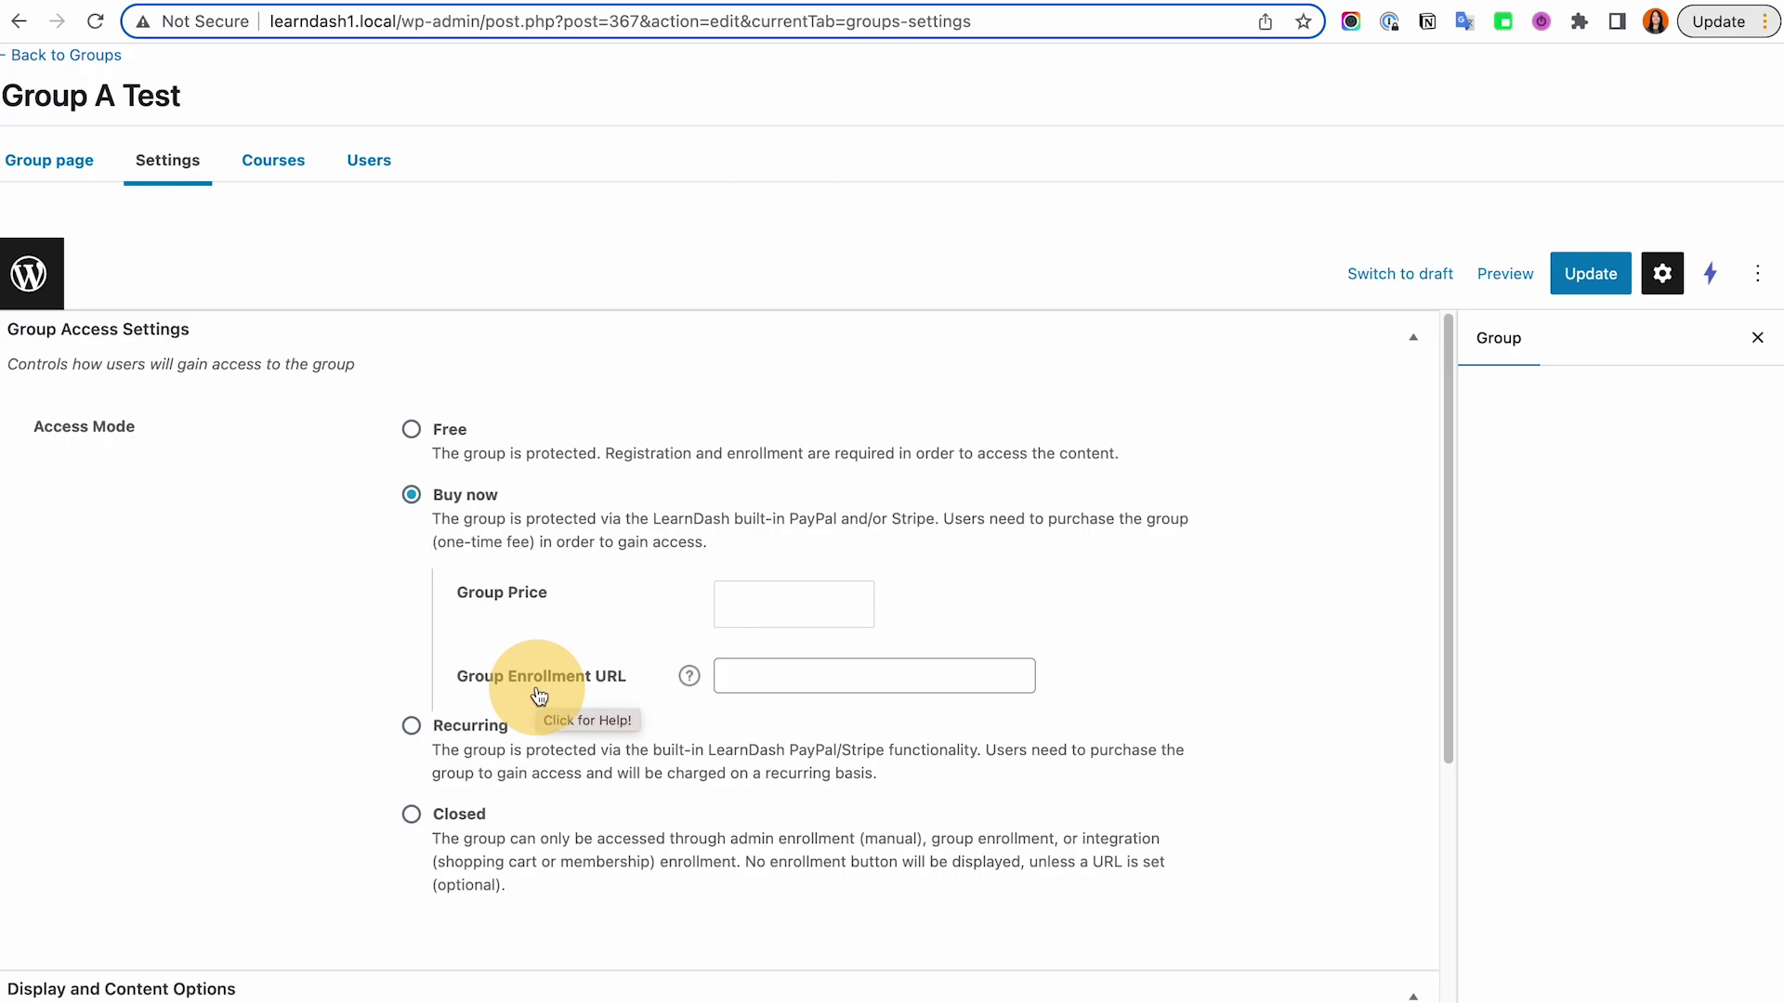
{"action": "left_click", "coordinate": [262, 164]}
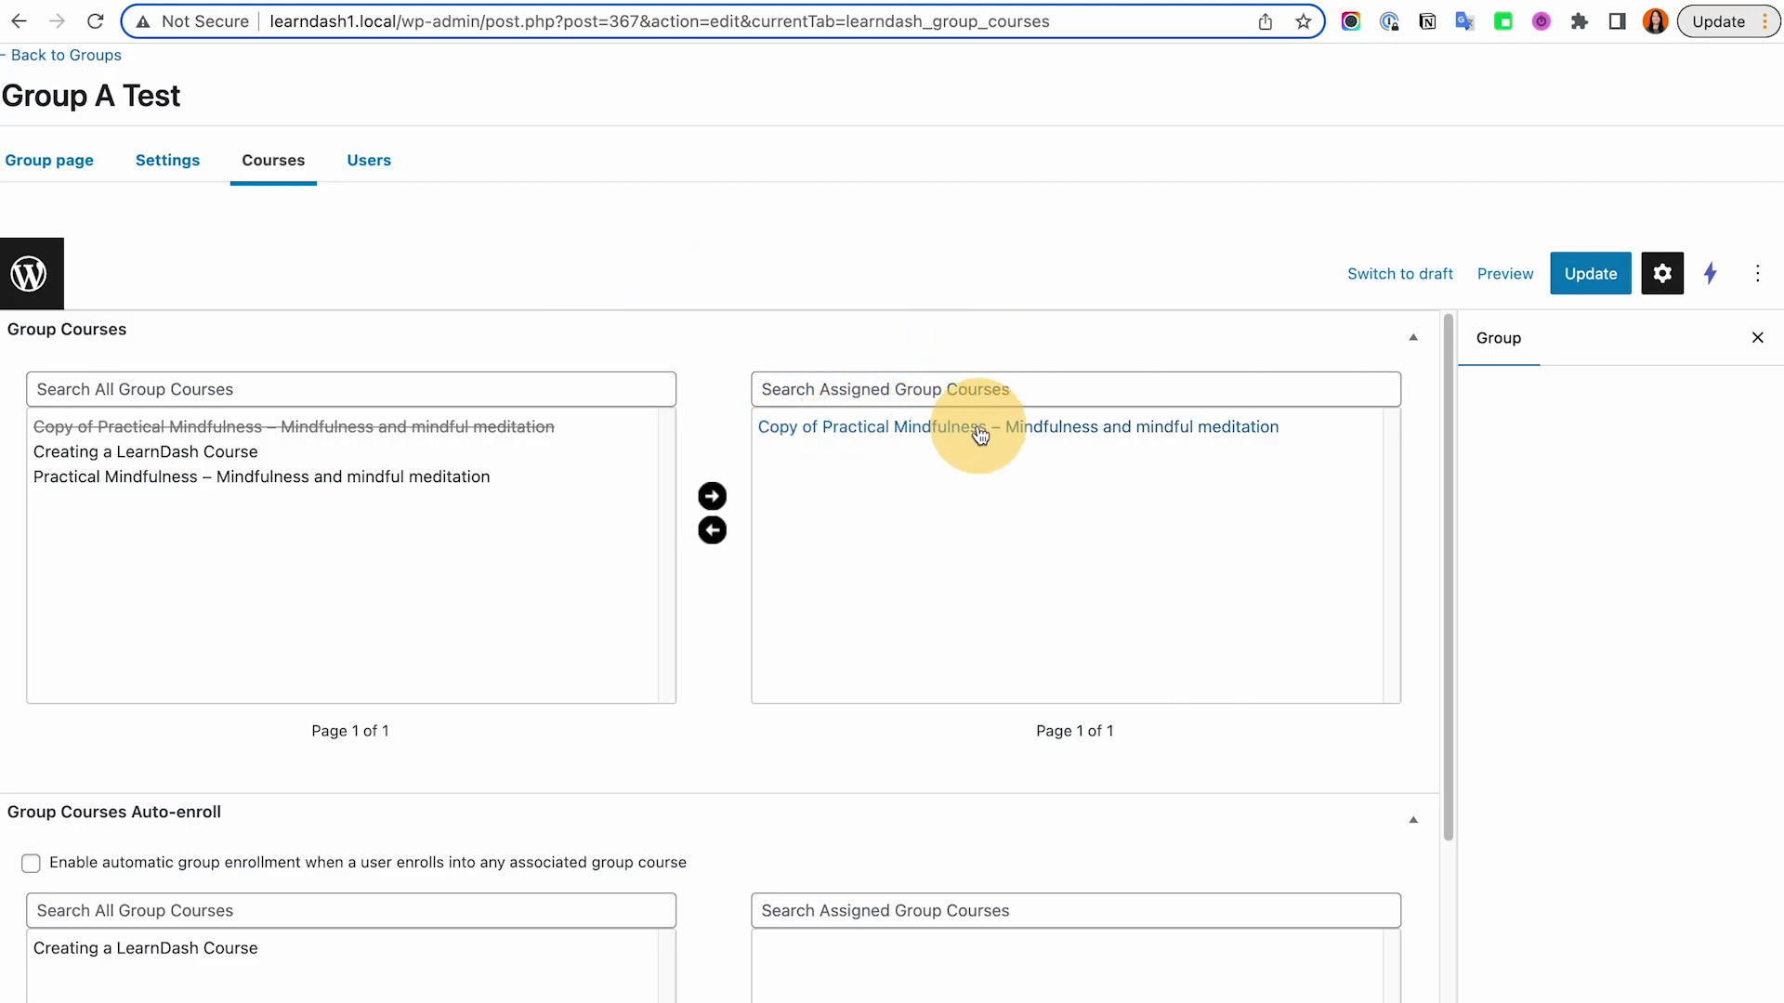
{"action": "left_click", "coordinate": [173, 163]}
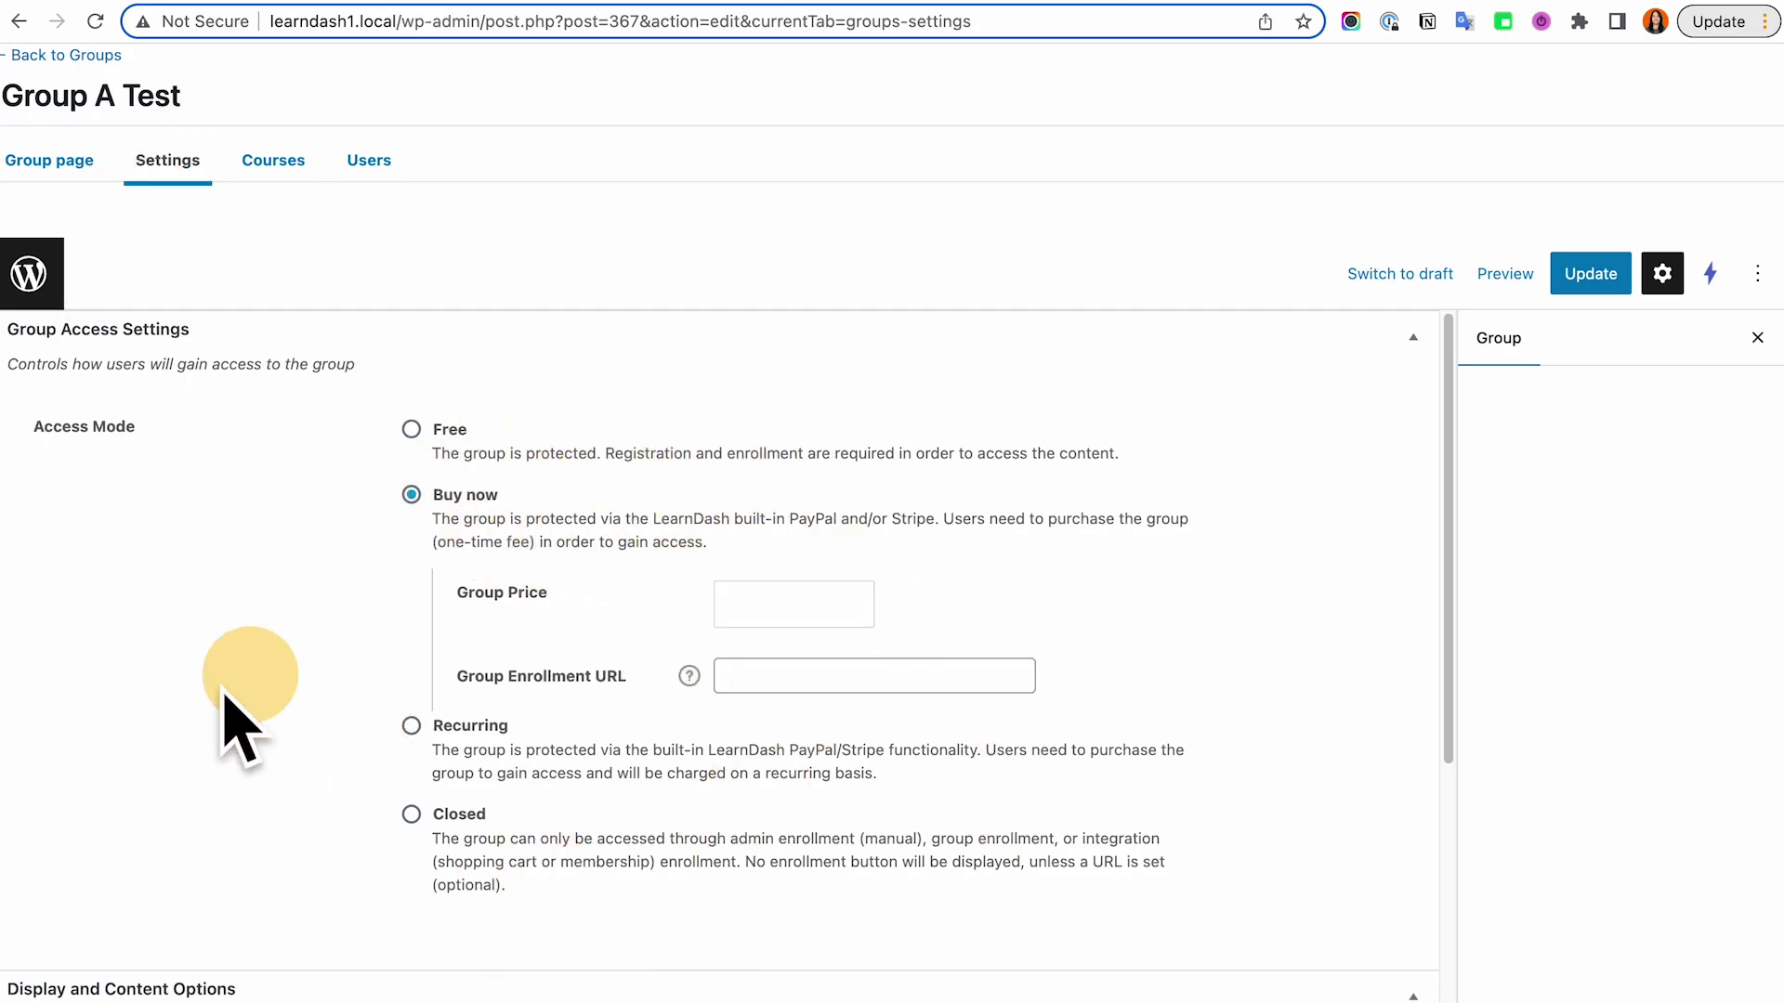
{"action": "left_click", "coordinate": [270, 160]}
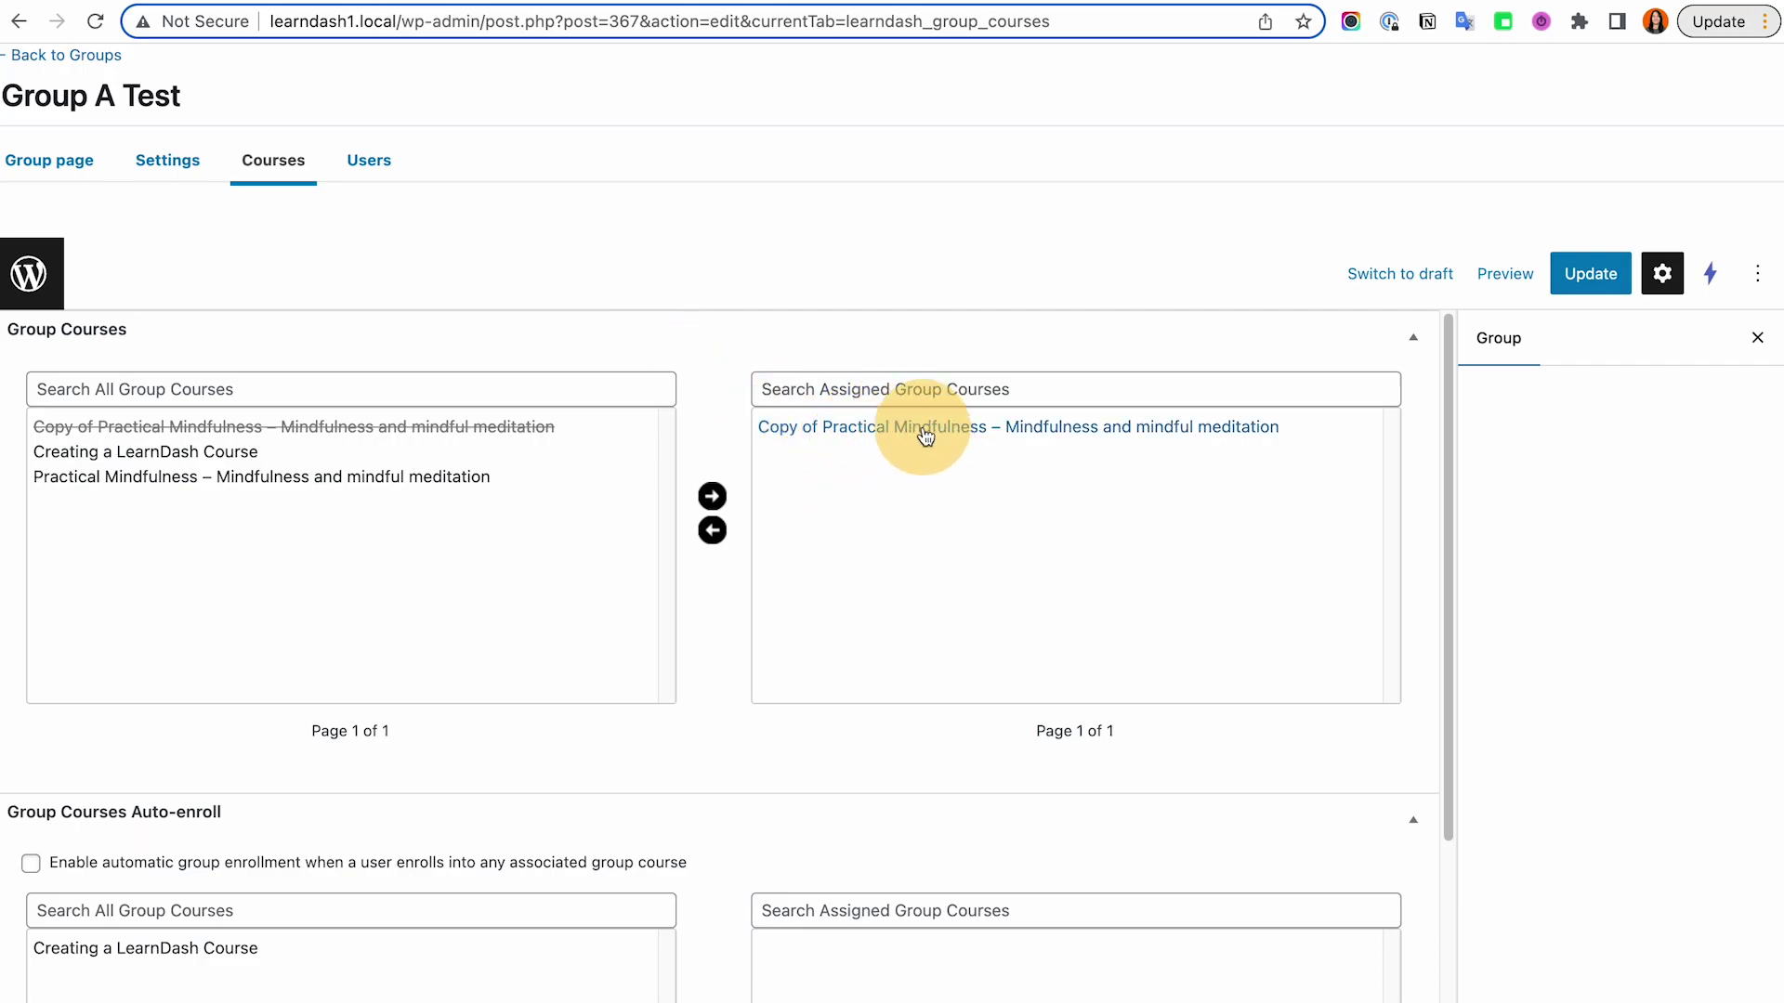
{"action": "left_click", "coordinate": [160, 165]}
{"action": "scroll", "coordinate": [438, 817], "scroll_direction": "down", "scroll_amount": 5}
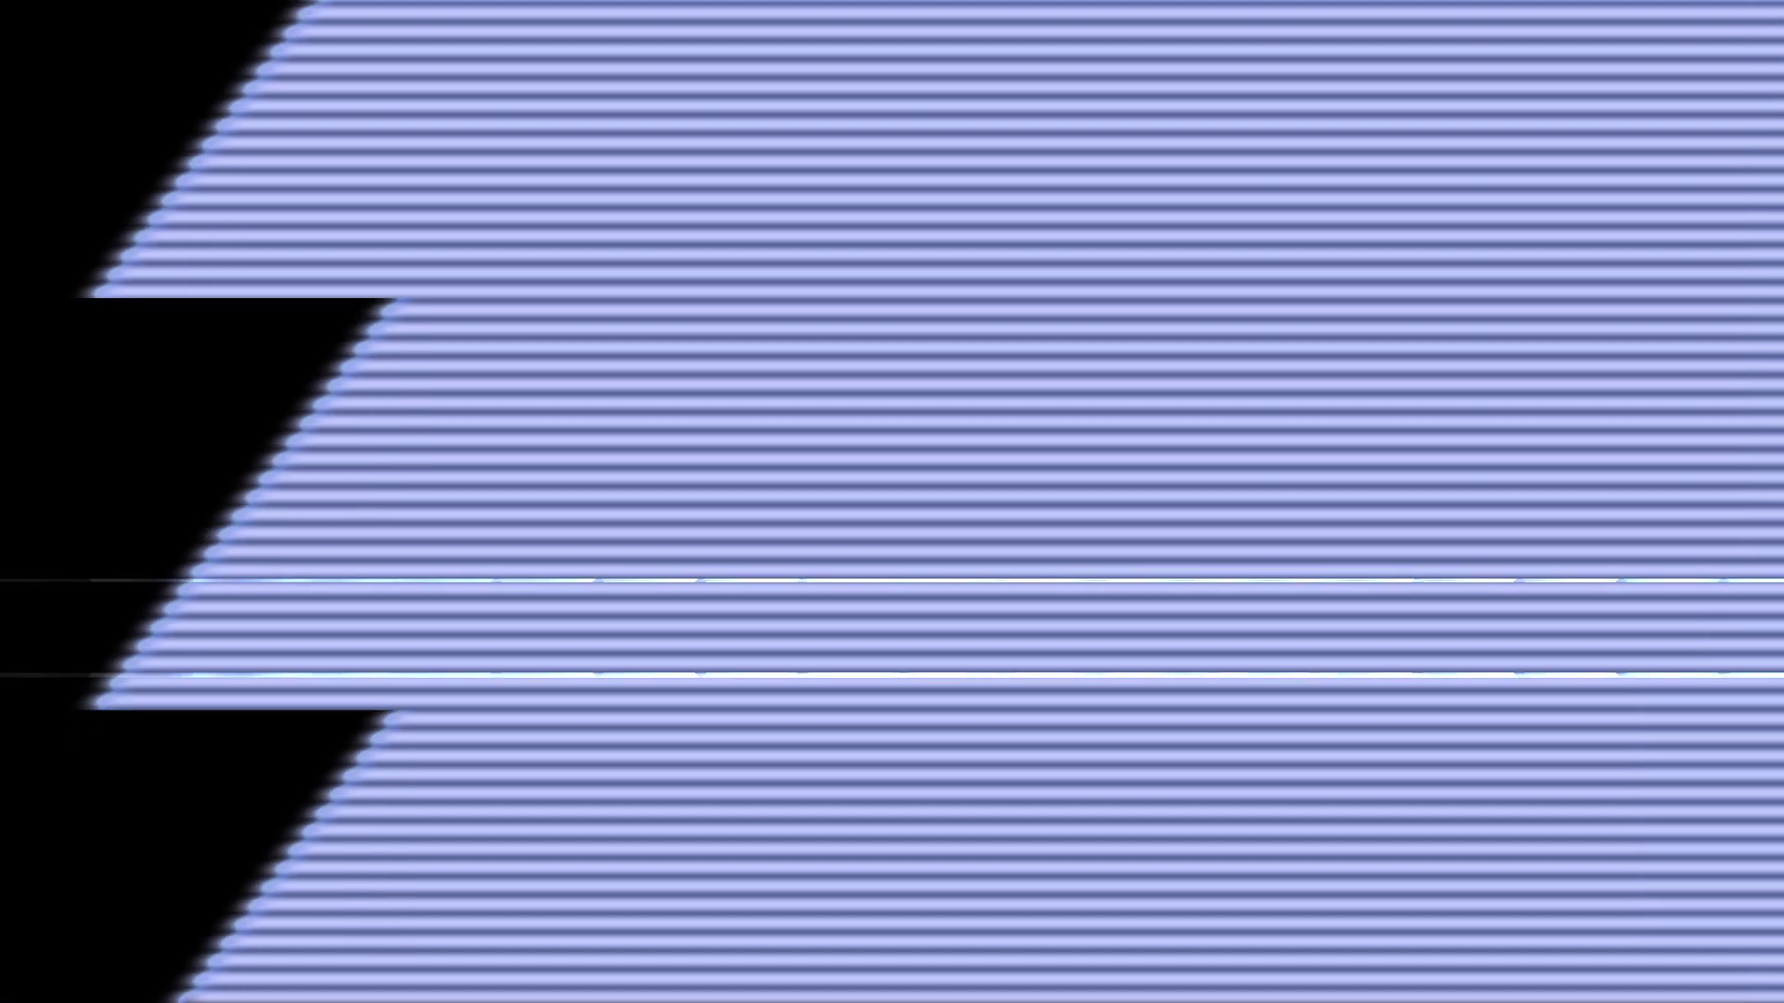
Open Group A Test's main page editor and review its category, tag, featured image and attribute options
{"action": "left_click", "coordinate": [49, 160]}
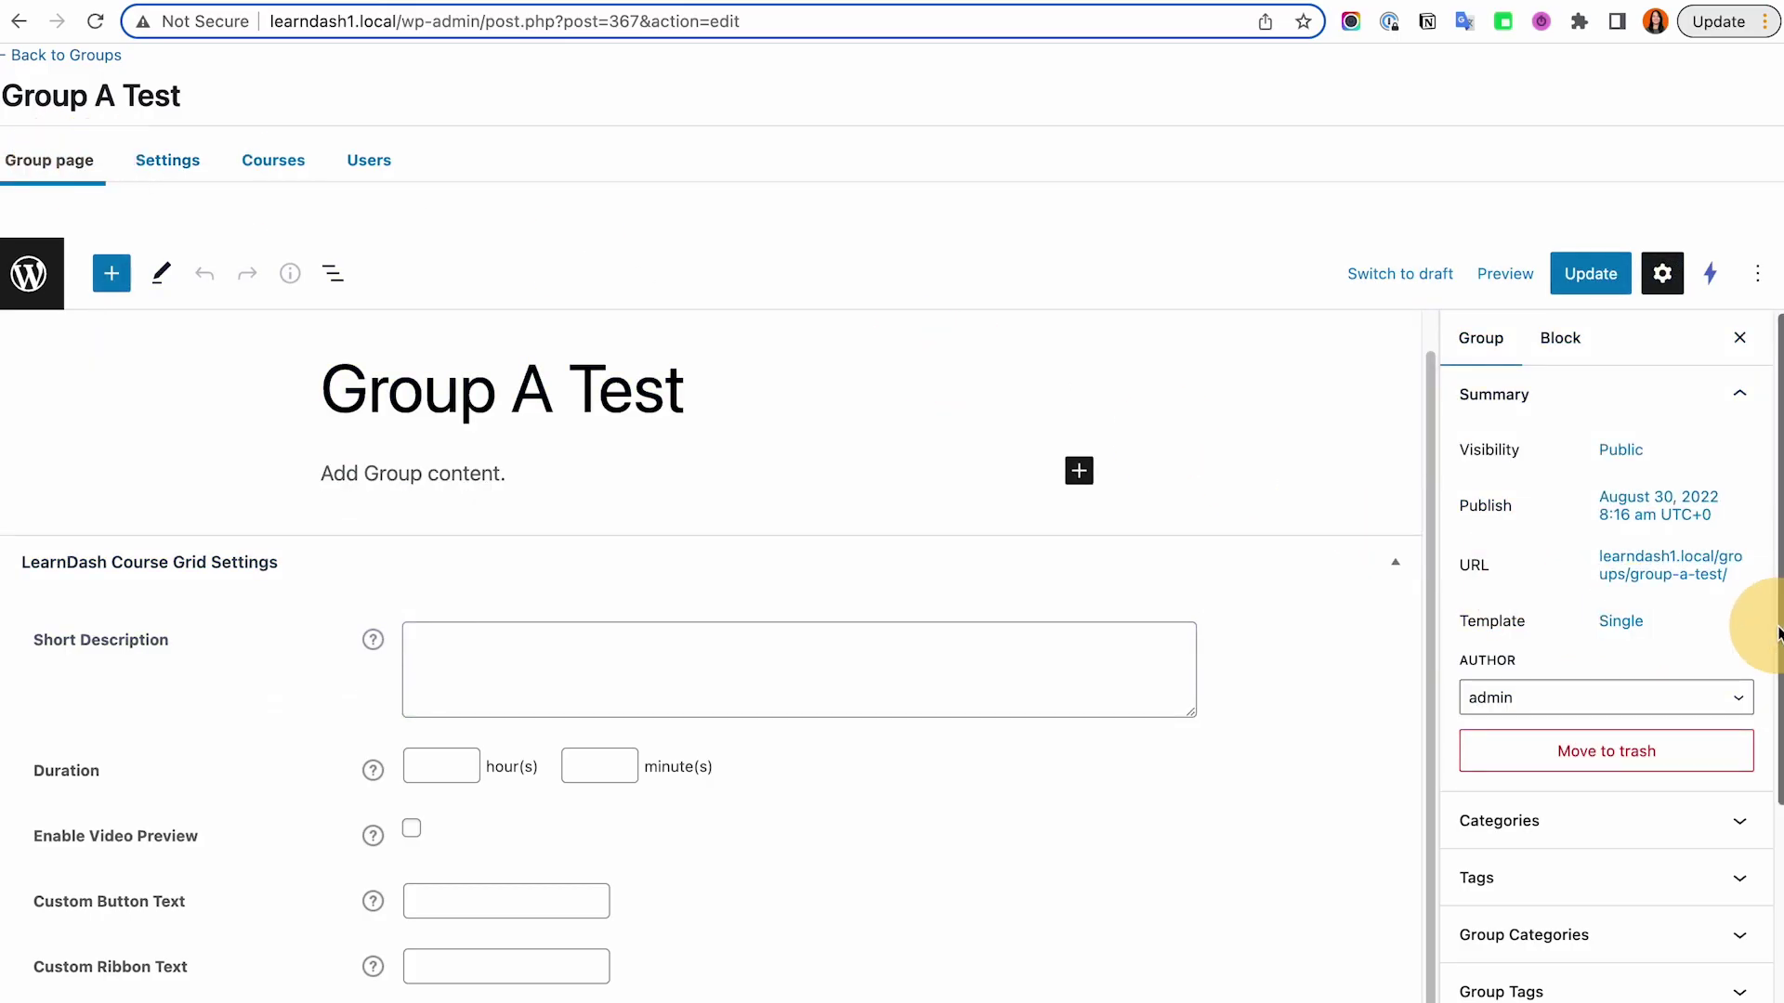
{"action": "scroll", "coordinate": [1725, 597], "scroll_direction": "down", "scroll_amount": 4}
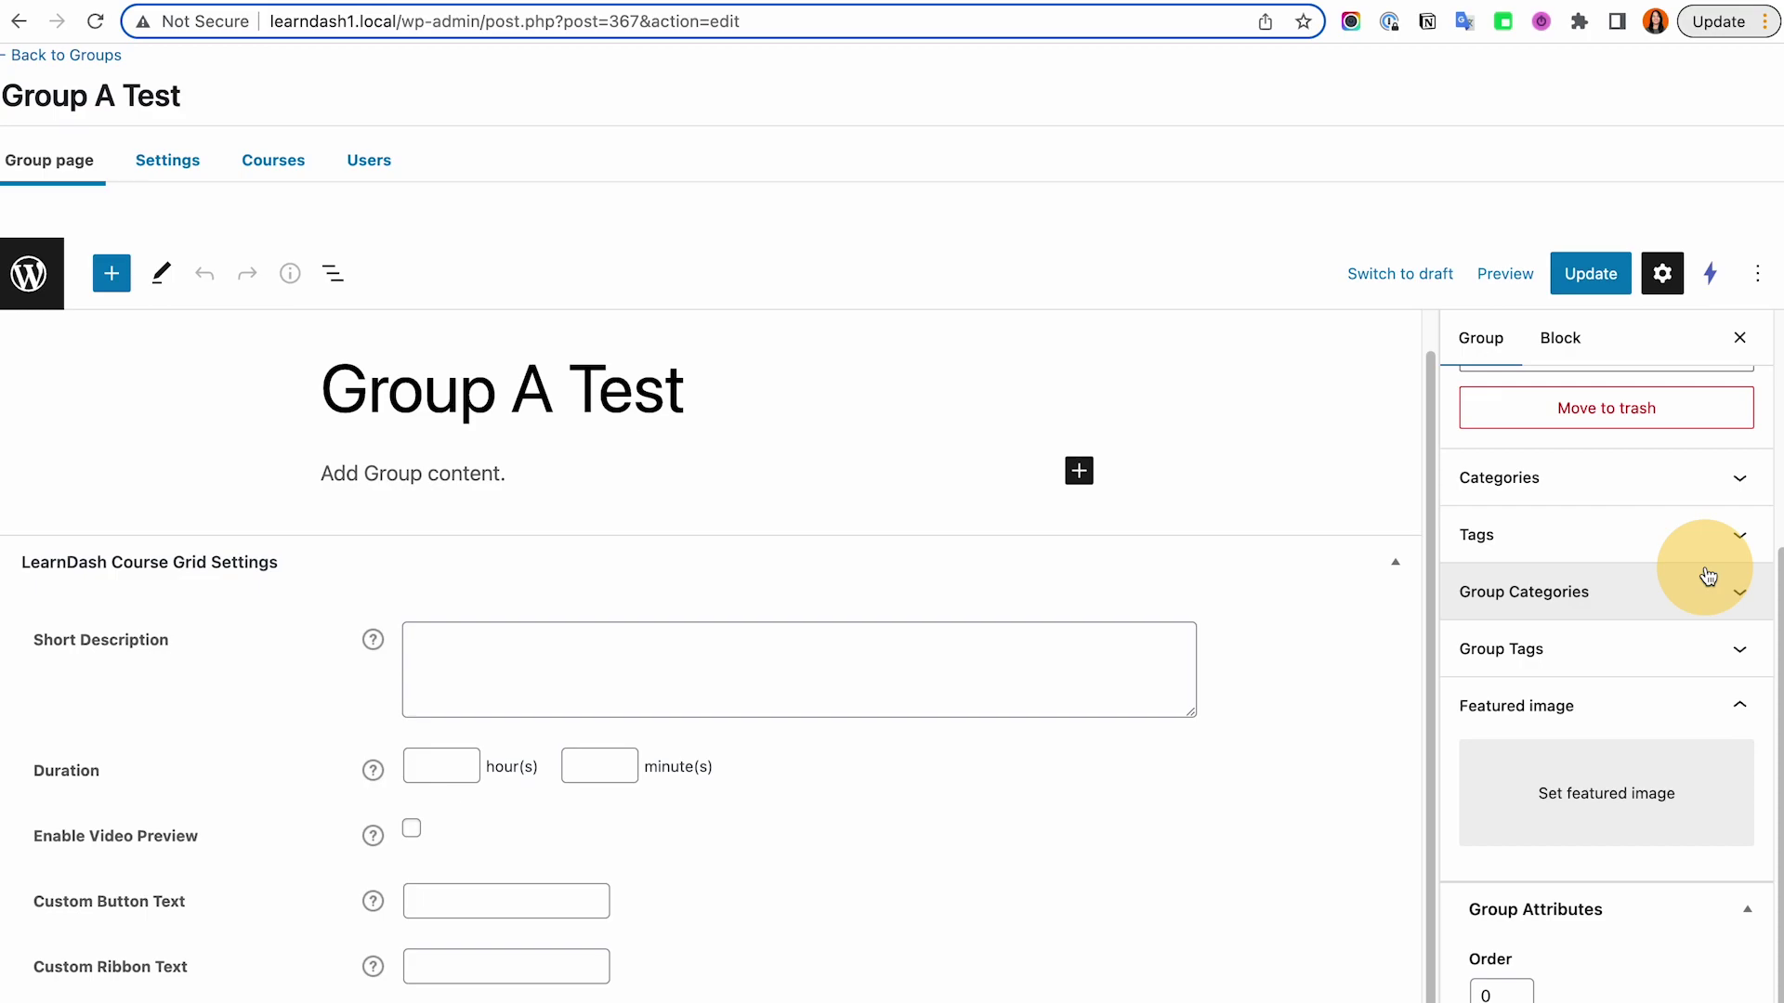
Switch to the WordPress Membership Designs board in Miro and deselect the Groups shape
{"action": "left_click", "coordinate": [321, 11]}
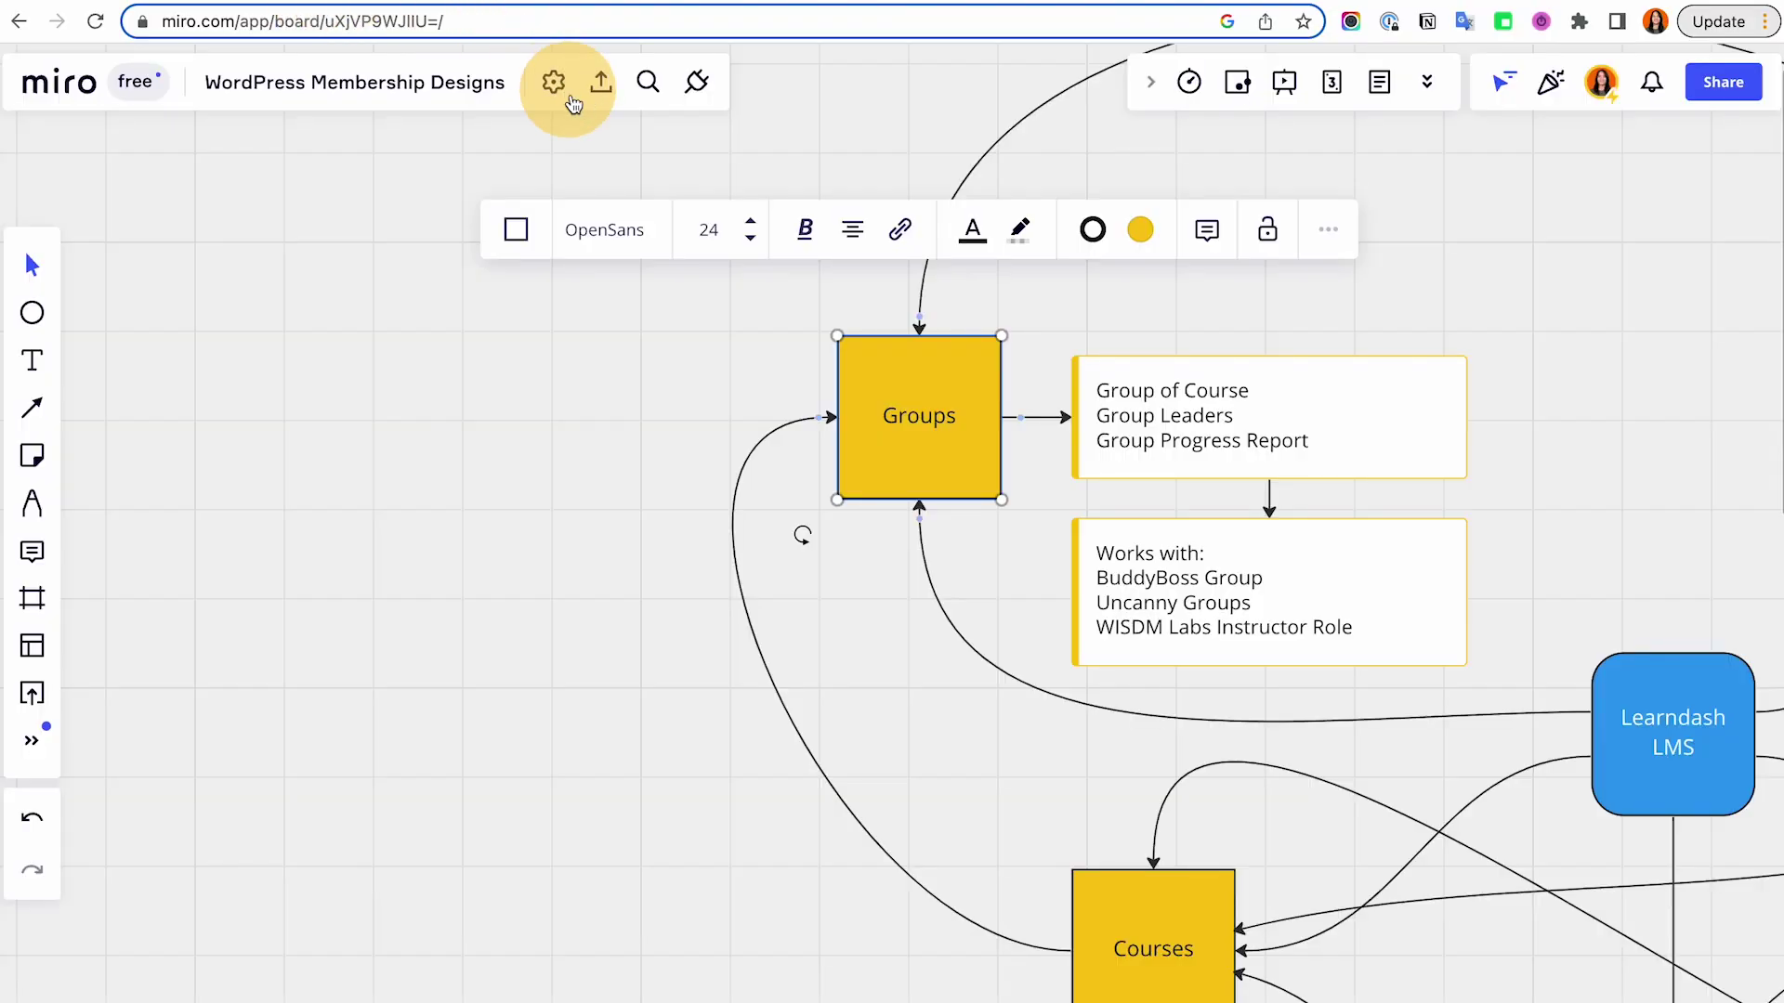
{"action": "left_click", "coordinate": [601, 350]}
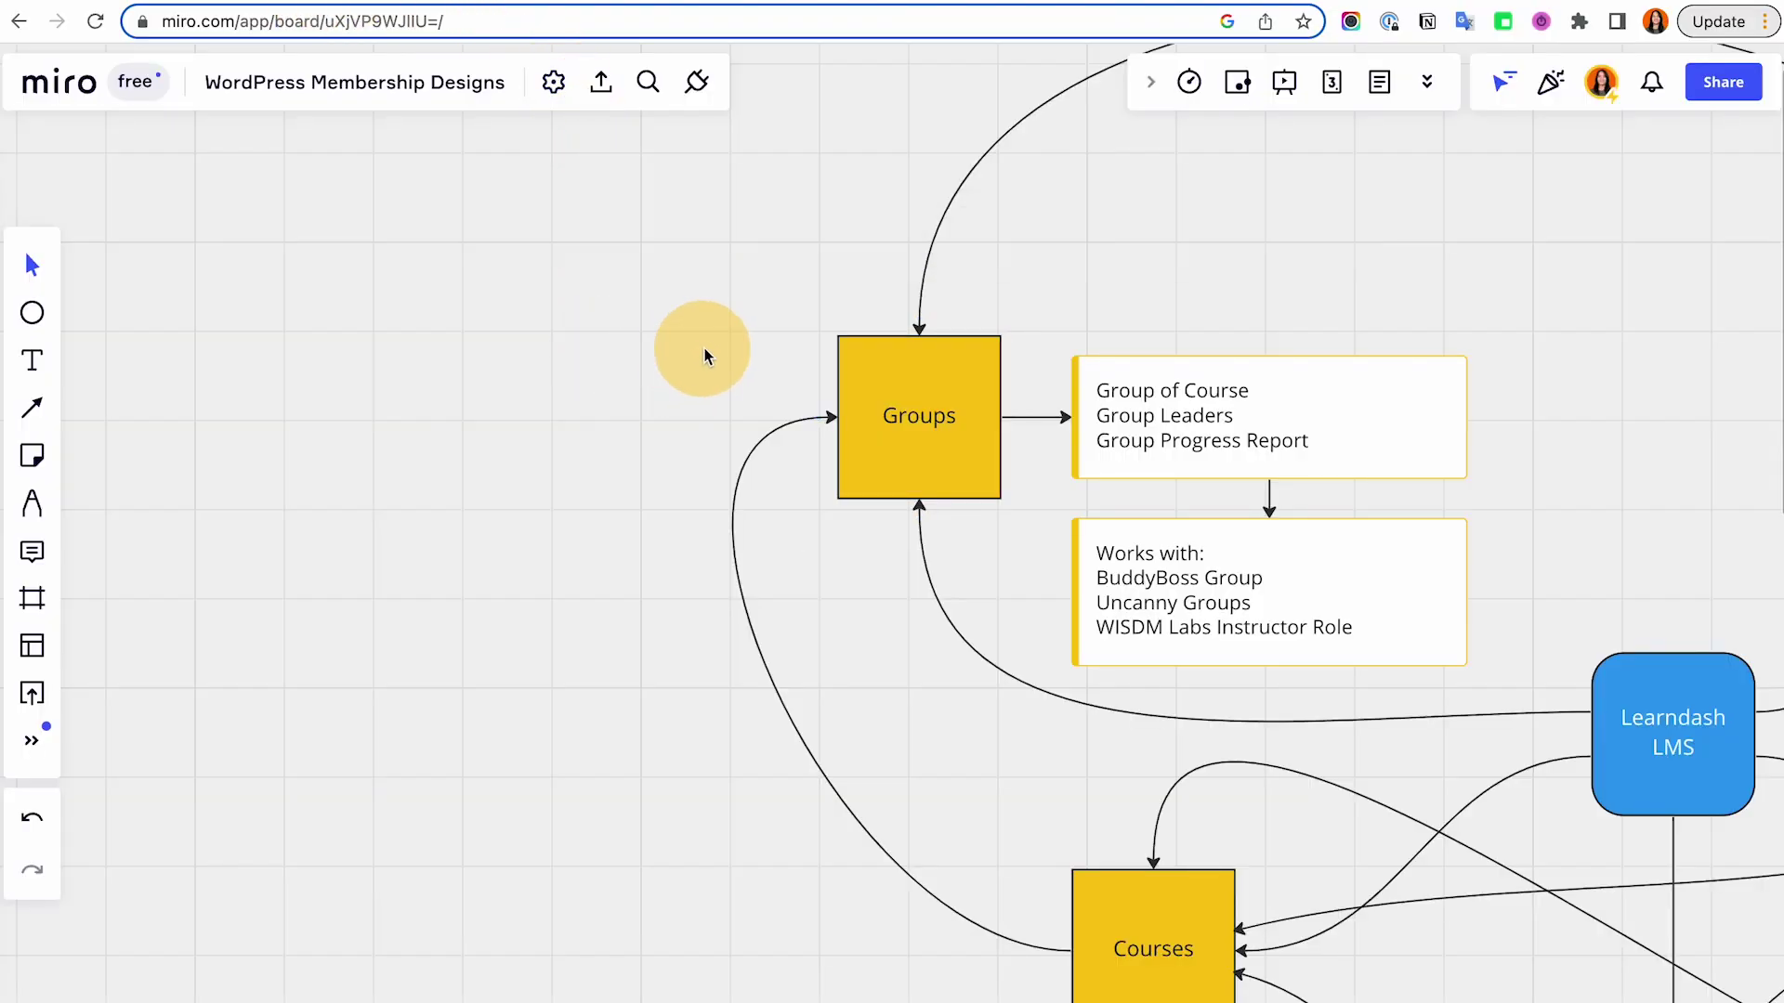